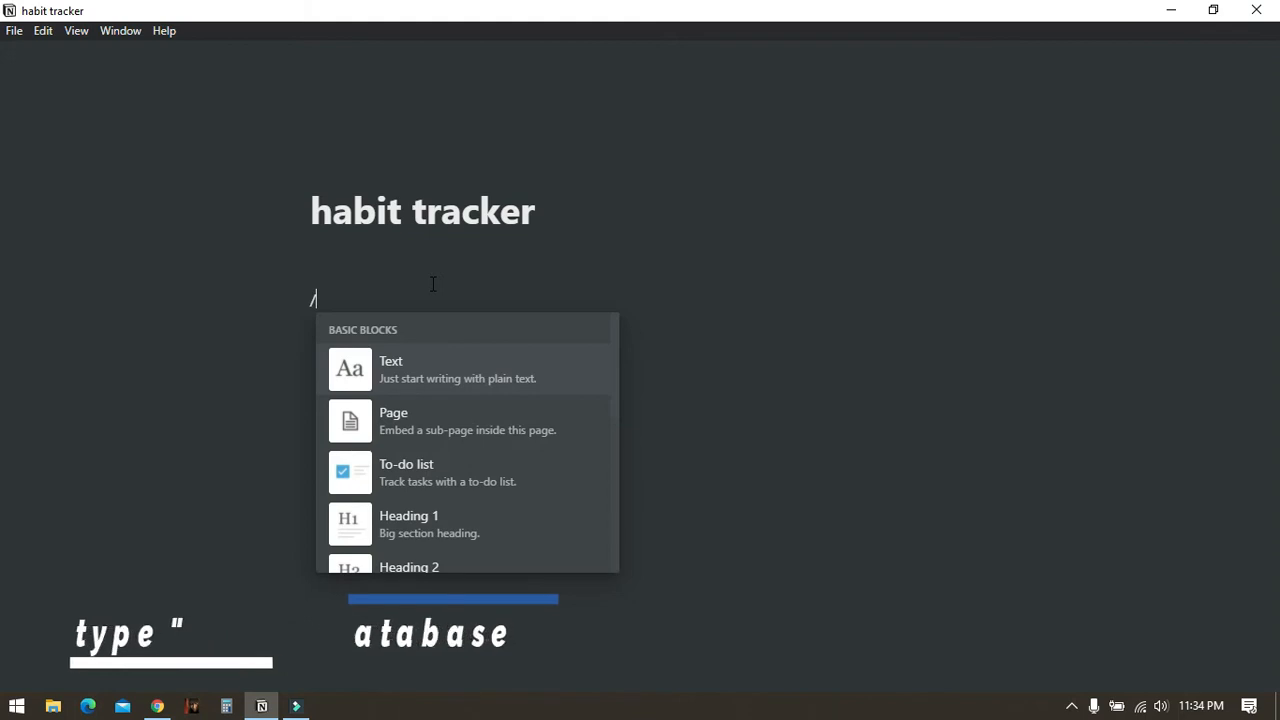
- Insert an inline table database below the page title and name it tasks
{"action": "type", "text": "tabl"}
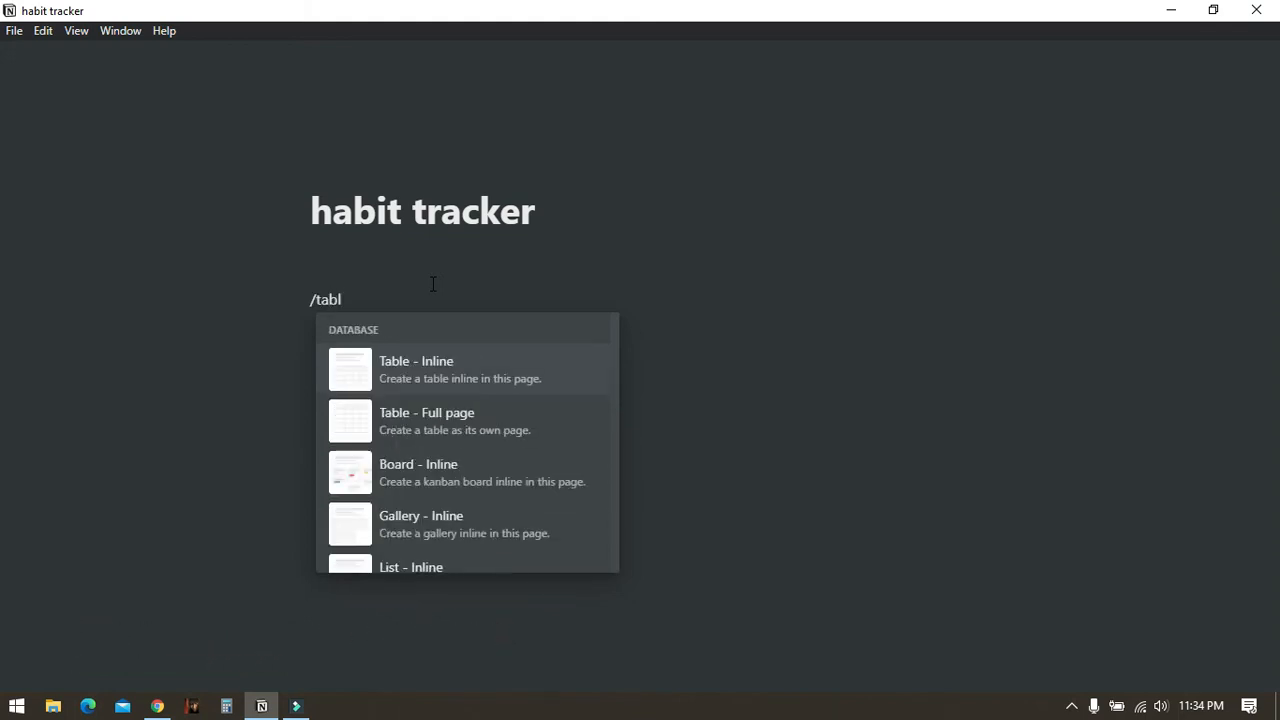
{"action": "left_click", "coordinate": [462, 368]}
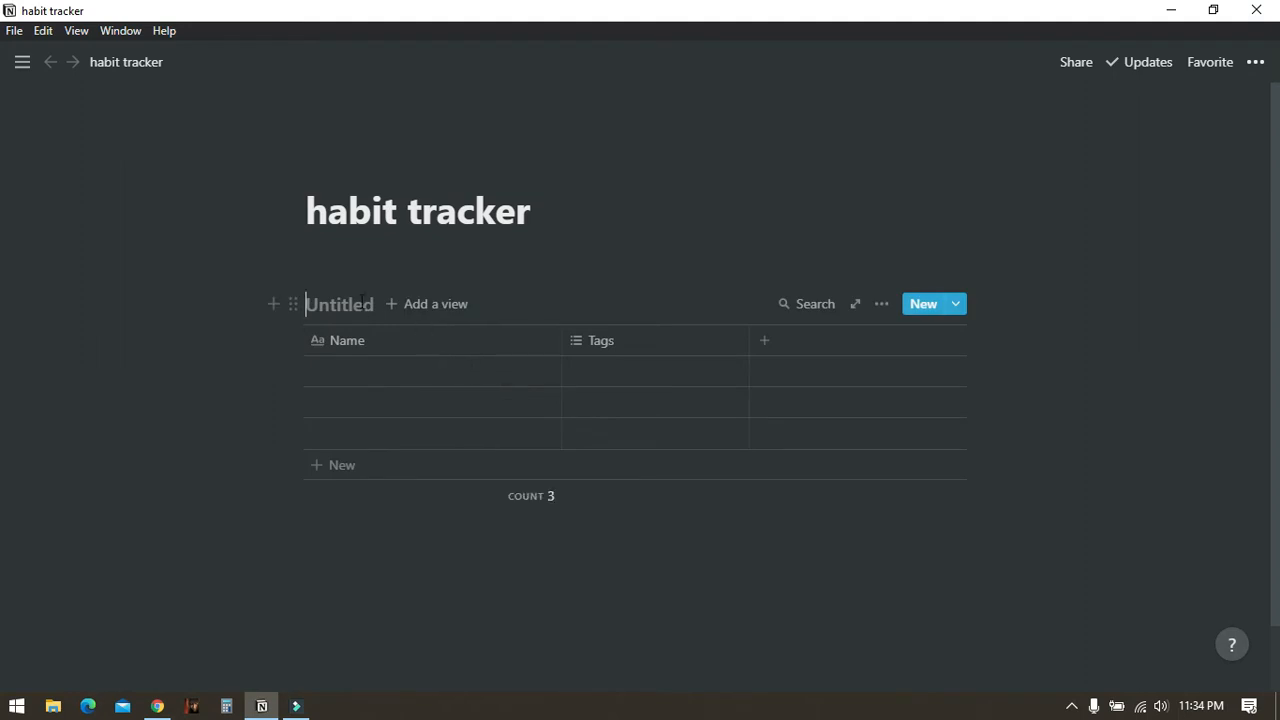
{"action": "type", "text": "tasks"}
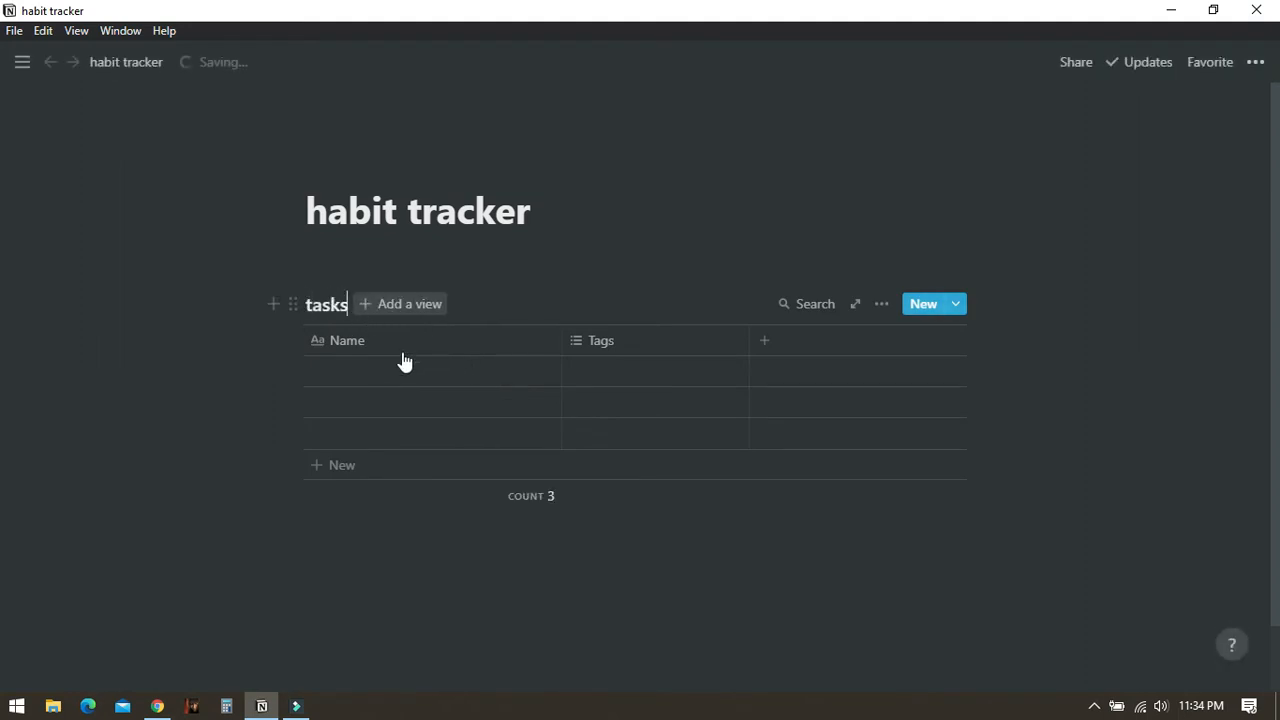
- Rename the Tags property to monday and change its property type to Checkbox
{"action": "left_click", "coordinate": [618, 340]}
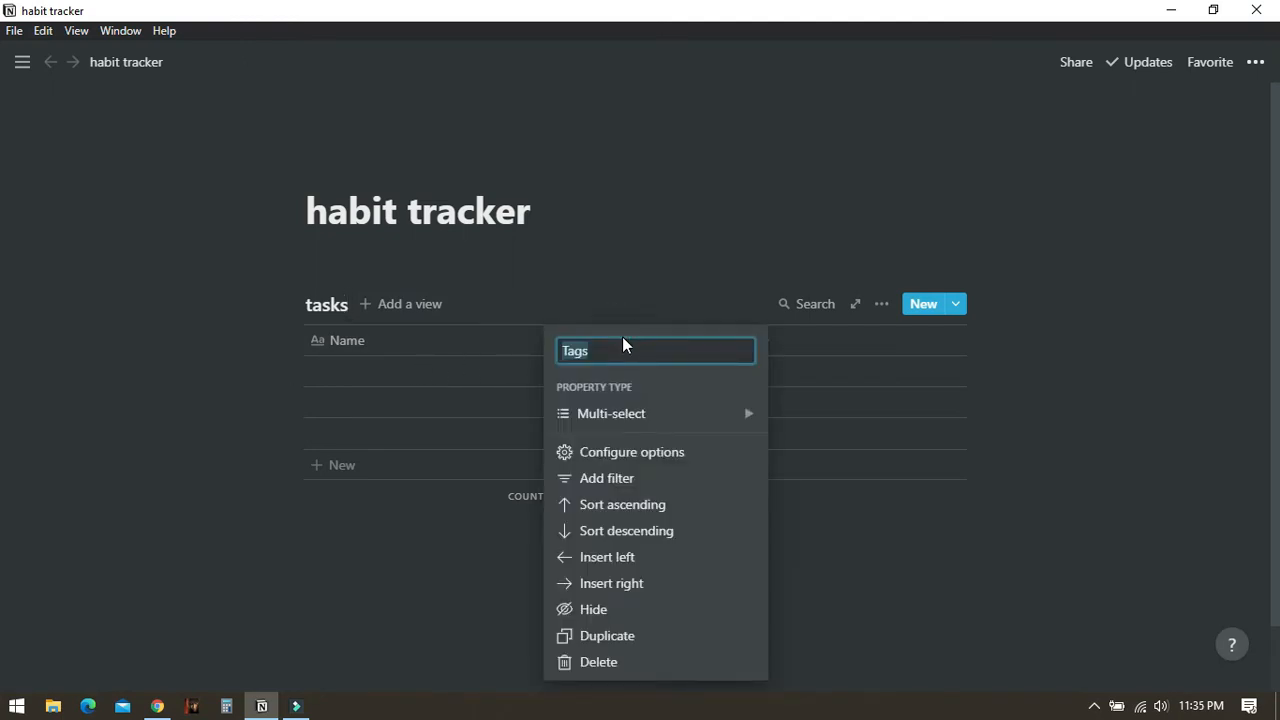
{"action": "type", "text": "monday"}
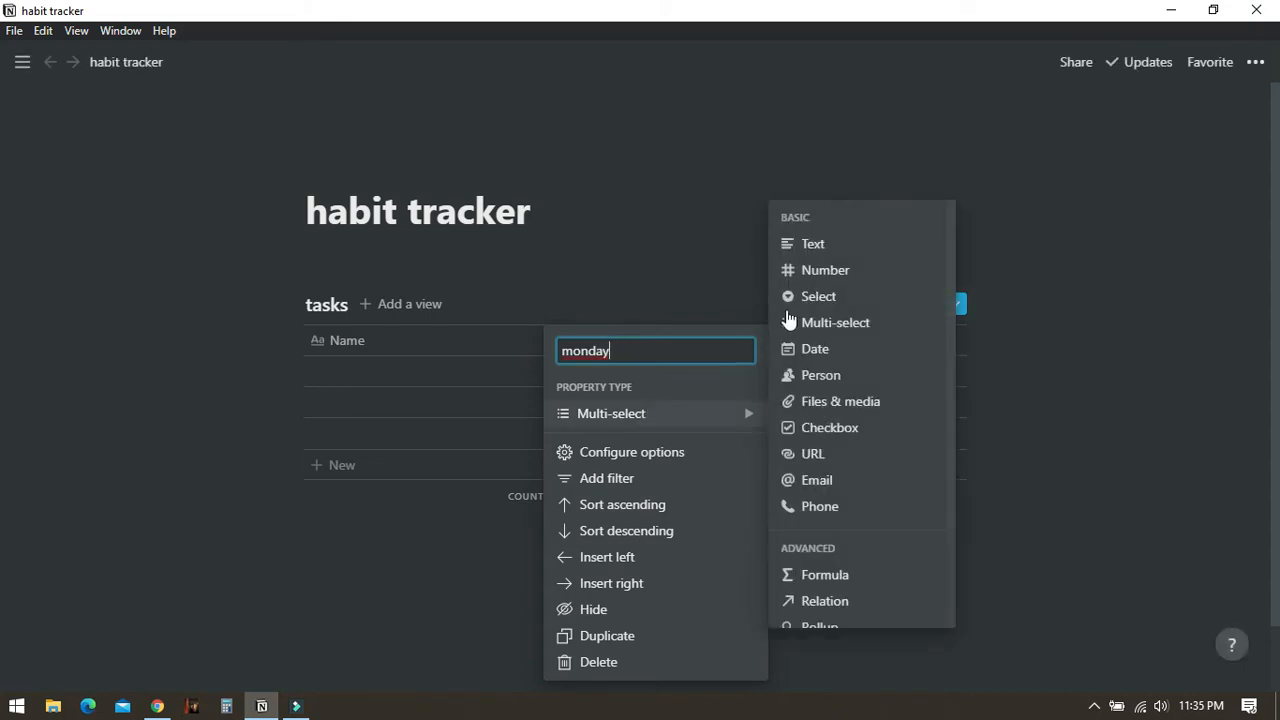
{"action": "mouse_move", "coordinate": [698, 420]}
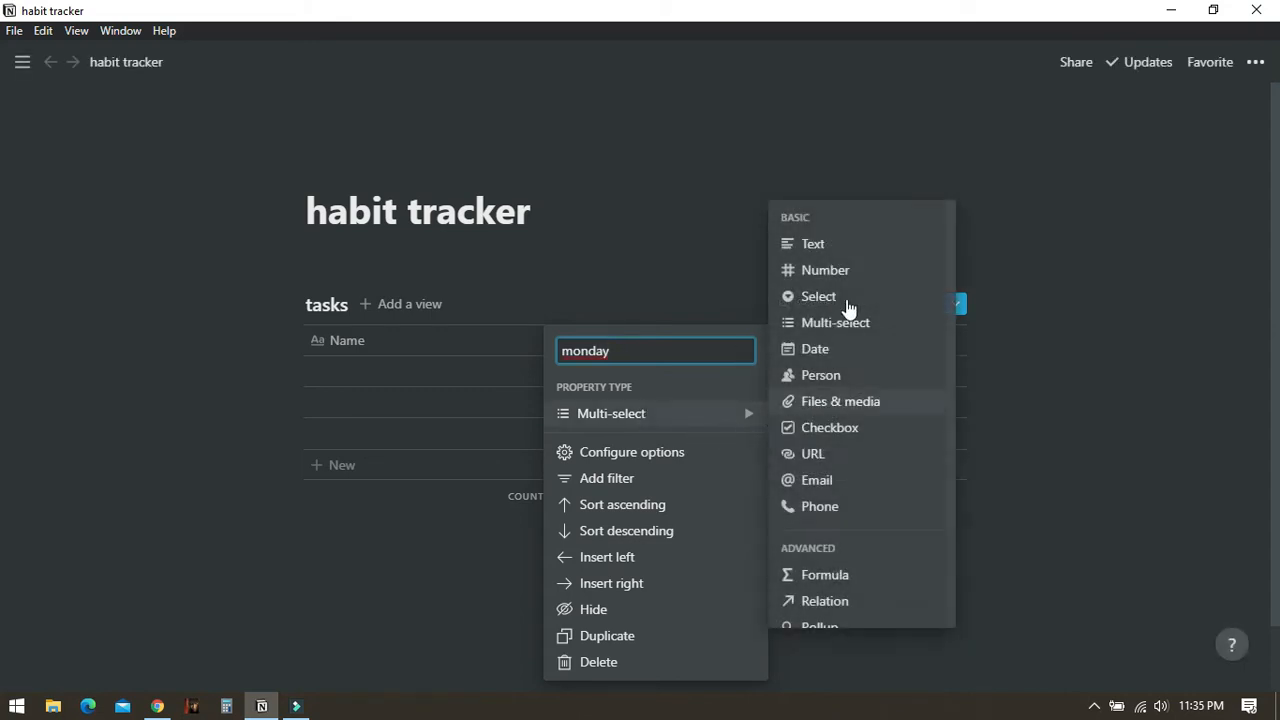
{"action": "left_click", "coordinate": [835, 249]}
{"action": "left_click", "coordinate": [720, 346]}
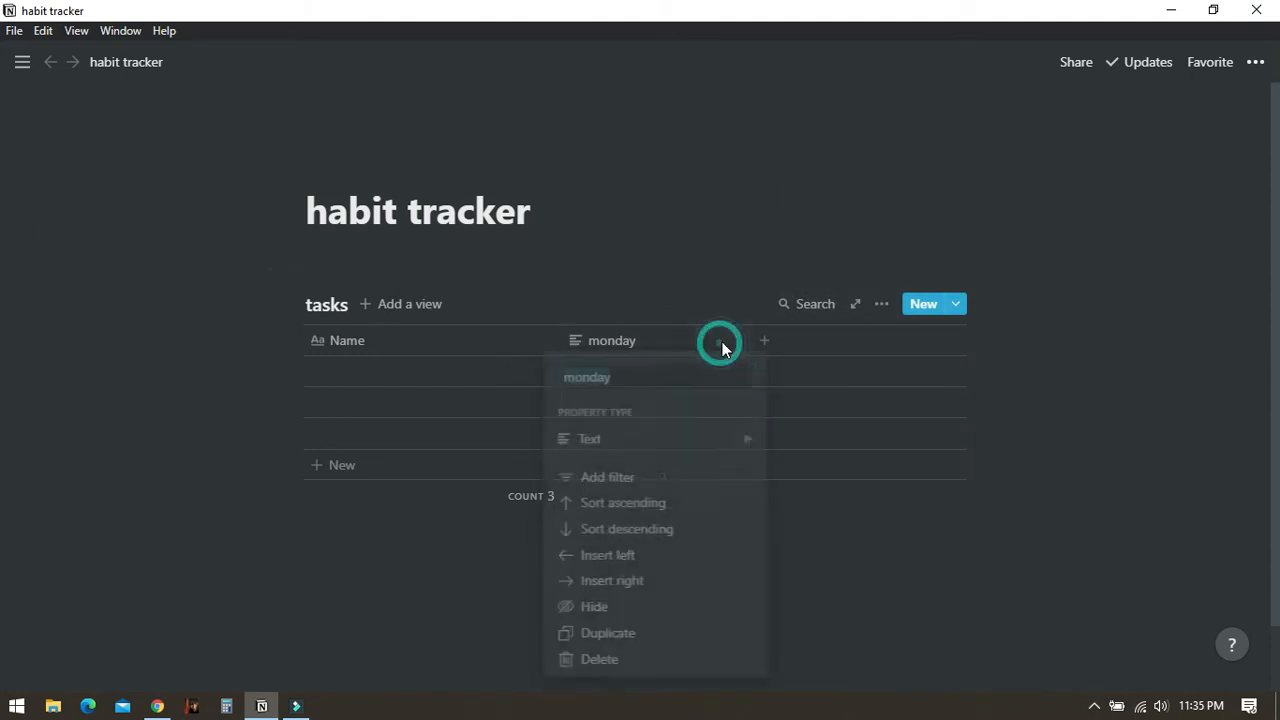
{"action": "mouse_move", "coordinate": [667, 439]}
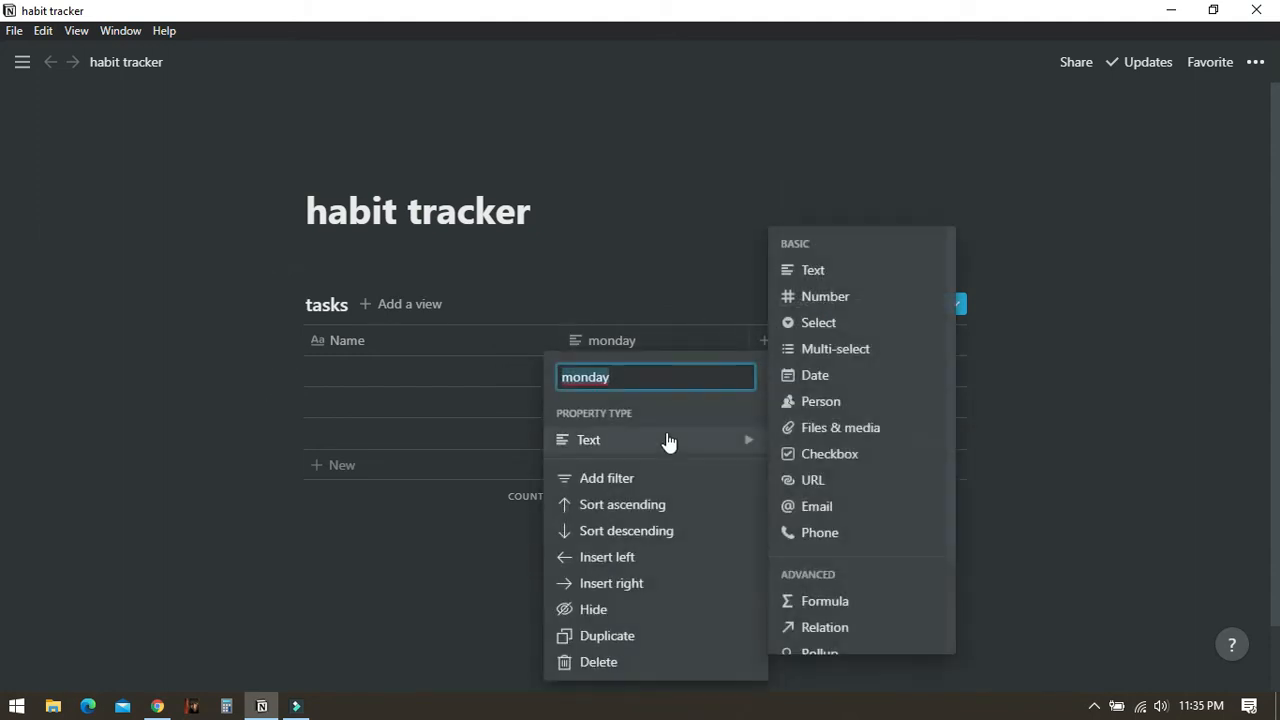
{"action": "left_click", "coordinate": [840, 458]}
{"action": "left_click", "coordinate": [708, 347]}
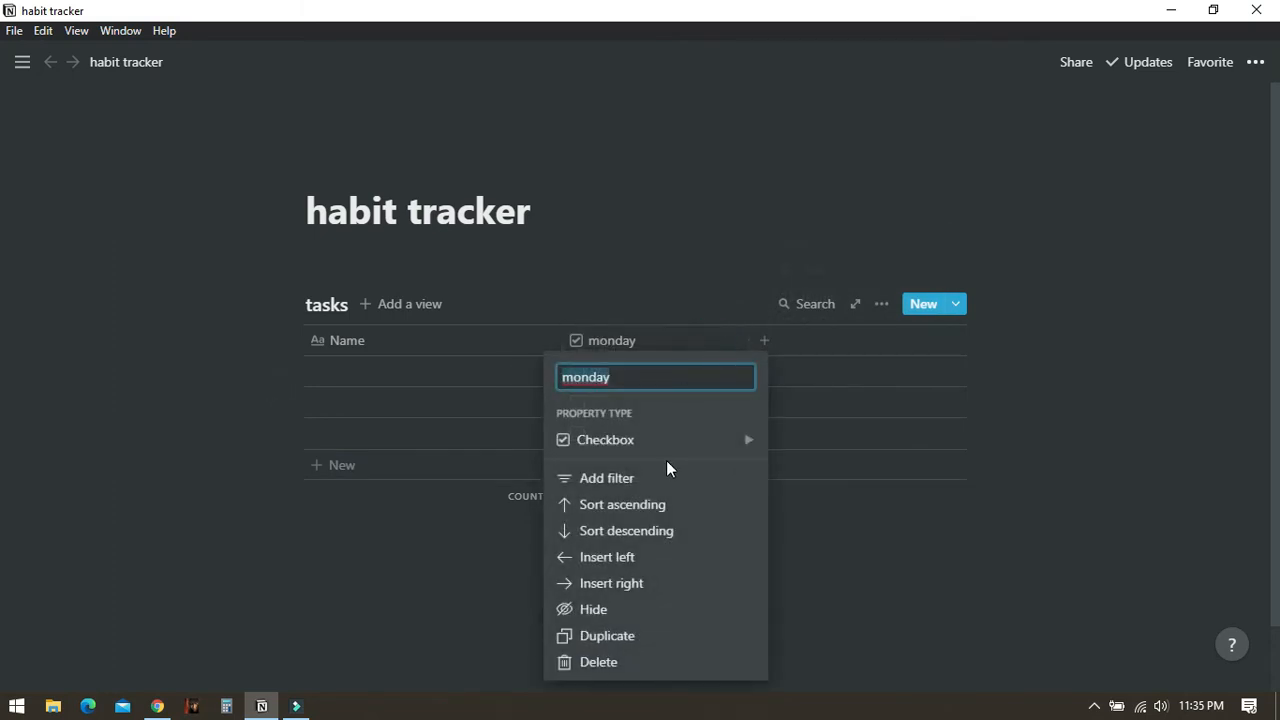
- Duplicate the monday checkbox column several times to create copies for the other days
{"action": "left_click", "coordinate": [670, 637]}
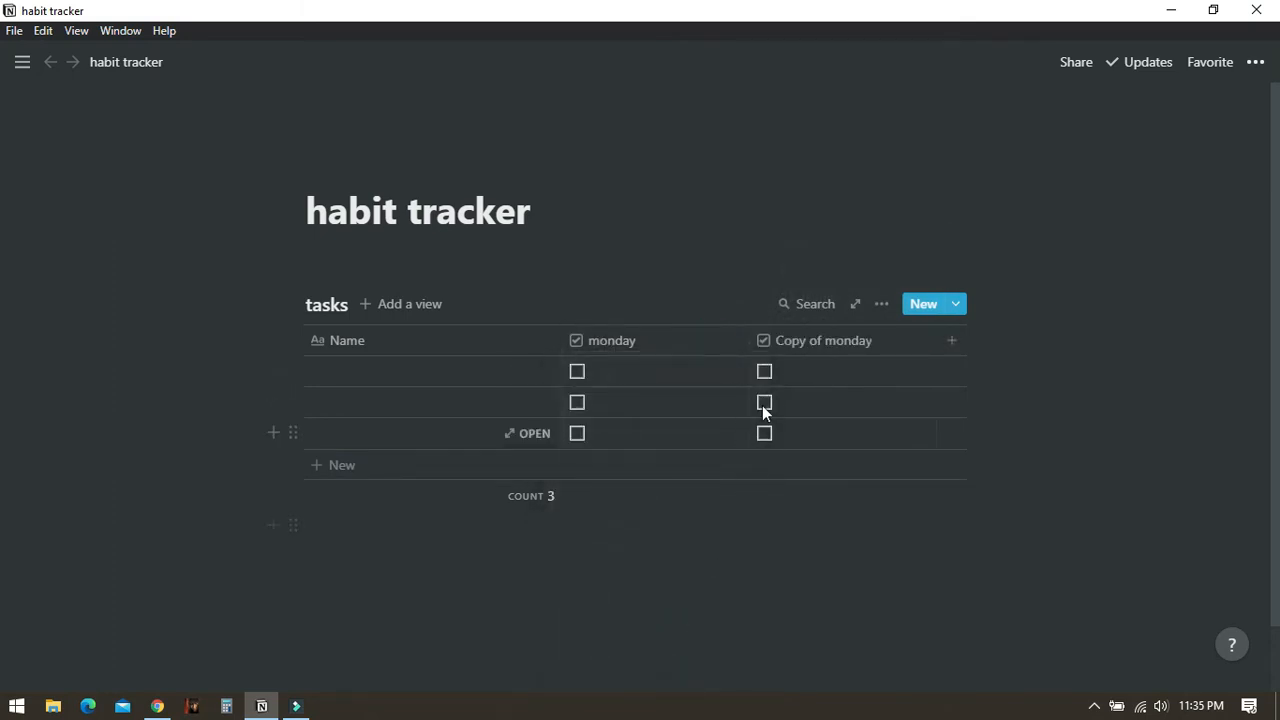
{"action": "left_click", "coordinate": [834, 341]}
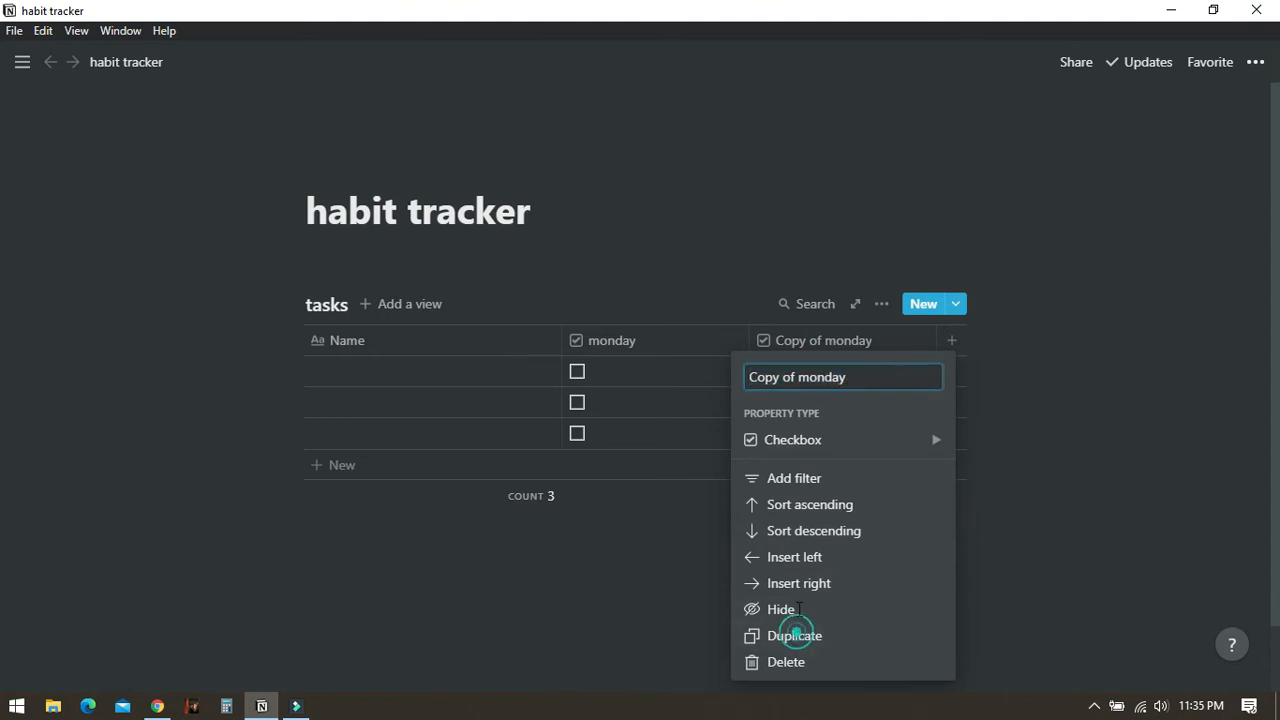
{"action": "left_click", "coordinate": [800, 634]}
{"action": "left_click", "coordinate": [820, 340]}
{"action": "left_click", "coordinate": [818, 636]}
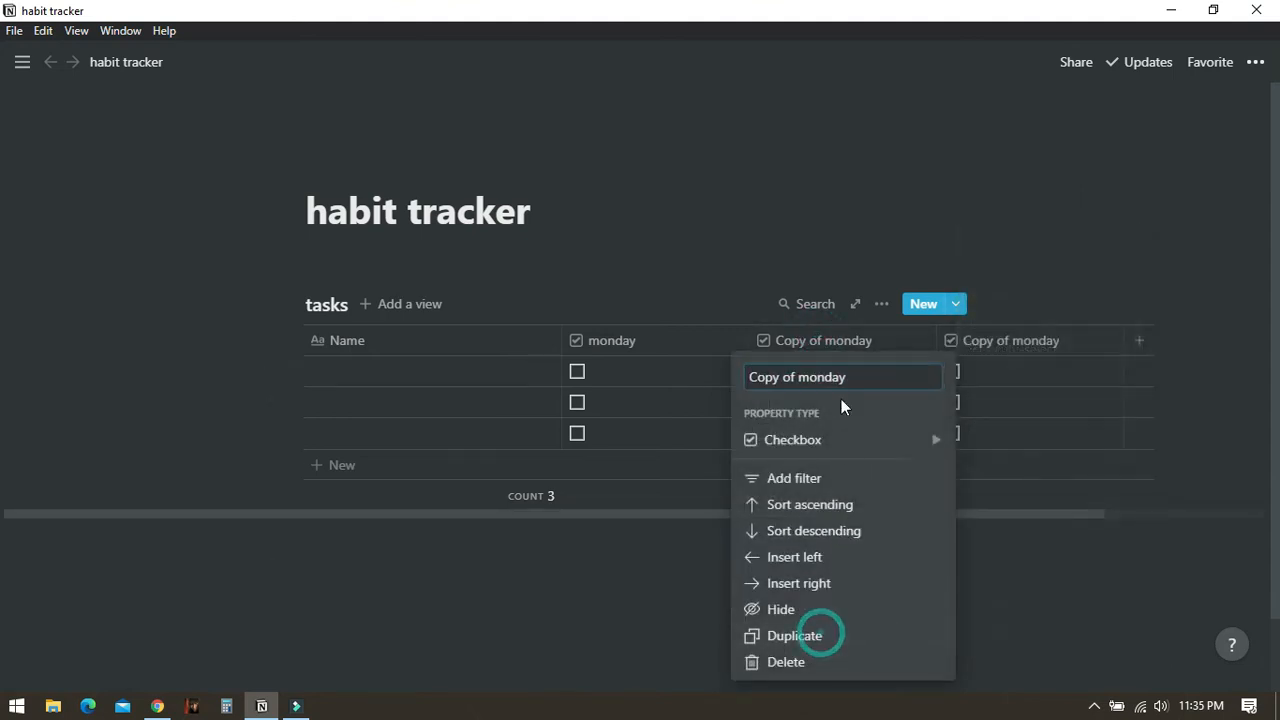
{"action": "left_click", "coordinate": [831, 340]}
{"action": "left_click", "coordinate": [818, 636]}
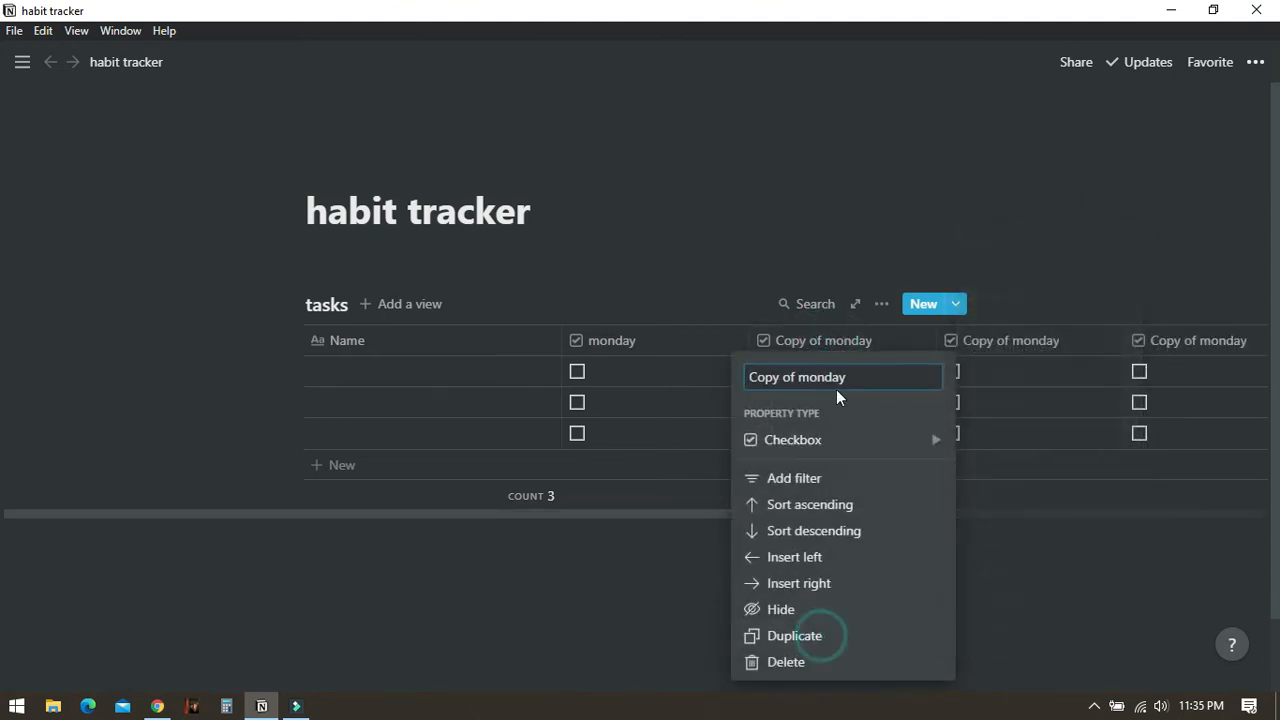
- Rename the first copy of the monday column to tue
{"action": "left_click", "coordinate": [828, 342]}
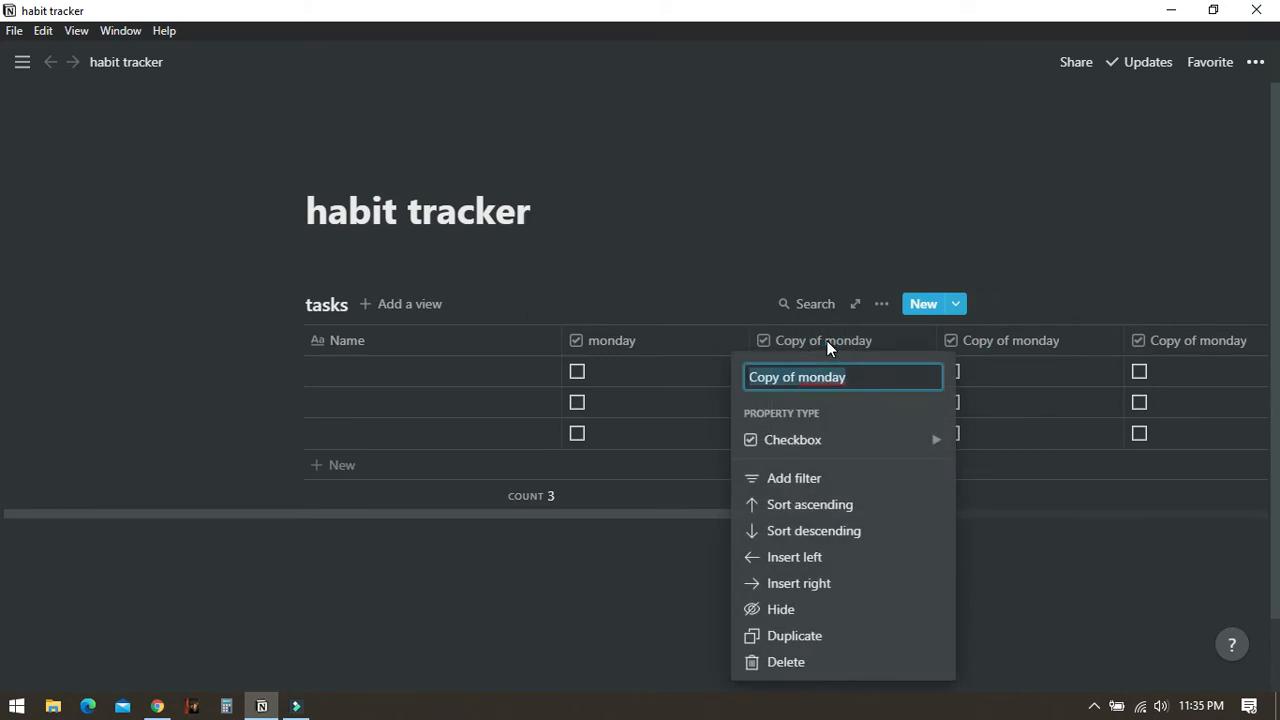
{"action": "type", "text": "tus"}
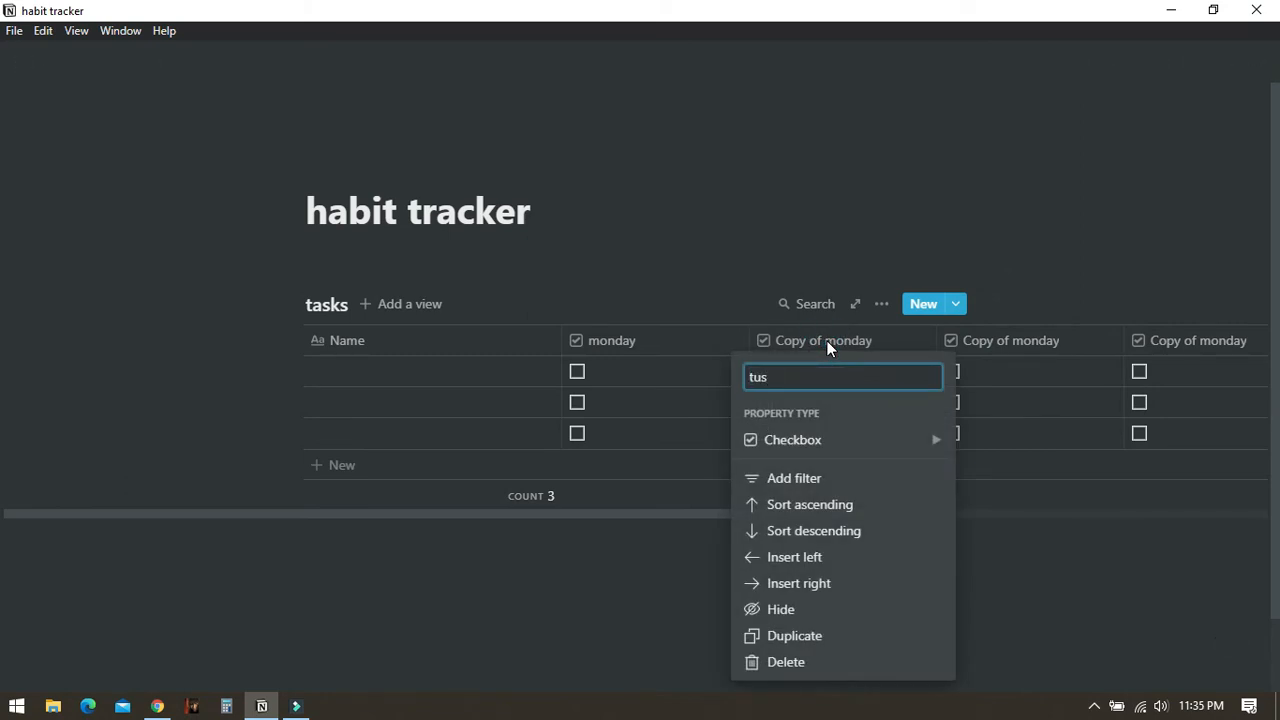
{"action": "key", "text": "BackSpace"}
{"action": "type", "text": "e"}
{"action": "key", "text": "Return"}
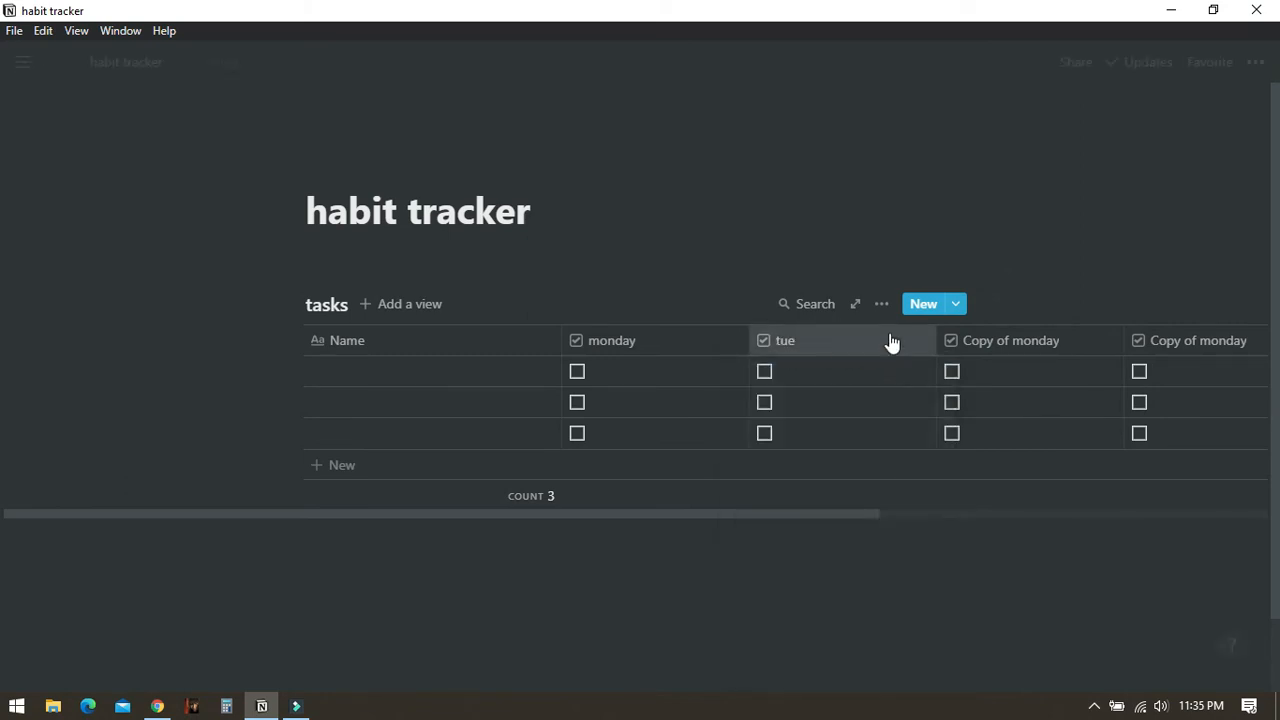
- Rename the next copy of the monday column to wed
{"action": "left_click", "coordinate": [1005, 342]}
{"action": "type", "text": "wed"}
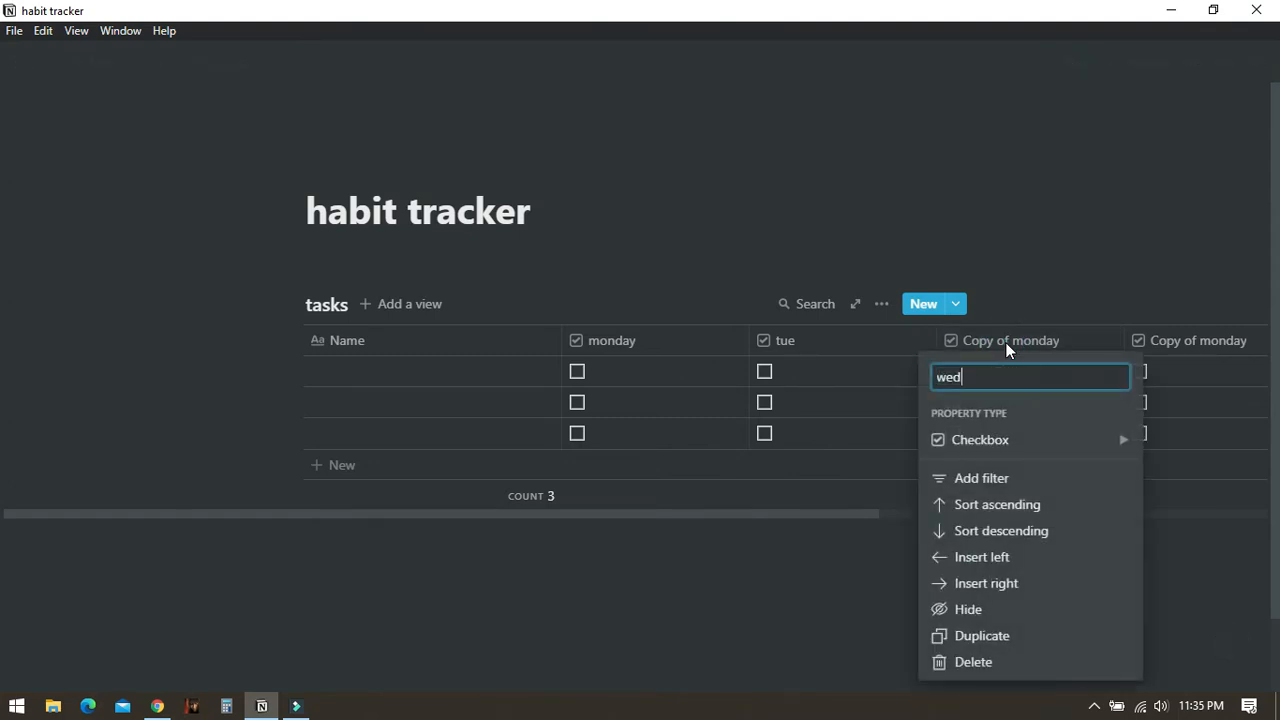
{"action": "key", "text": "Return"}
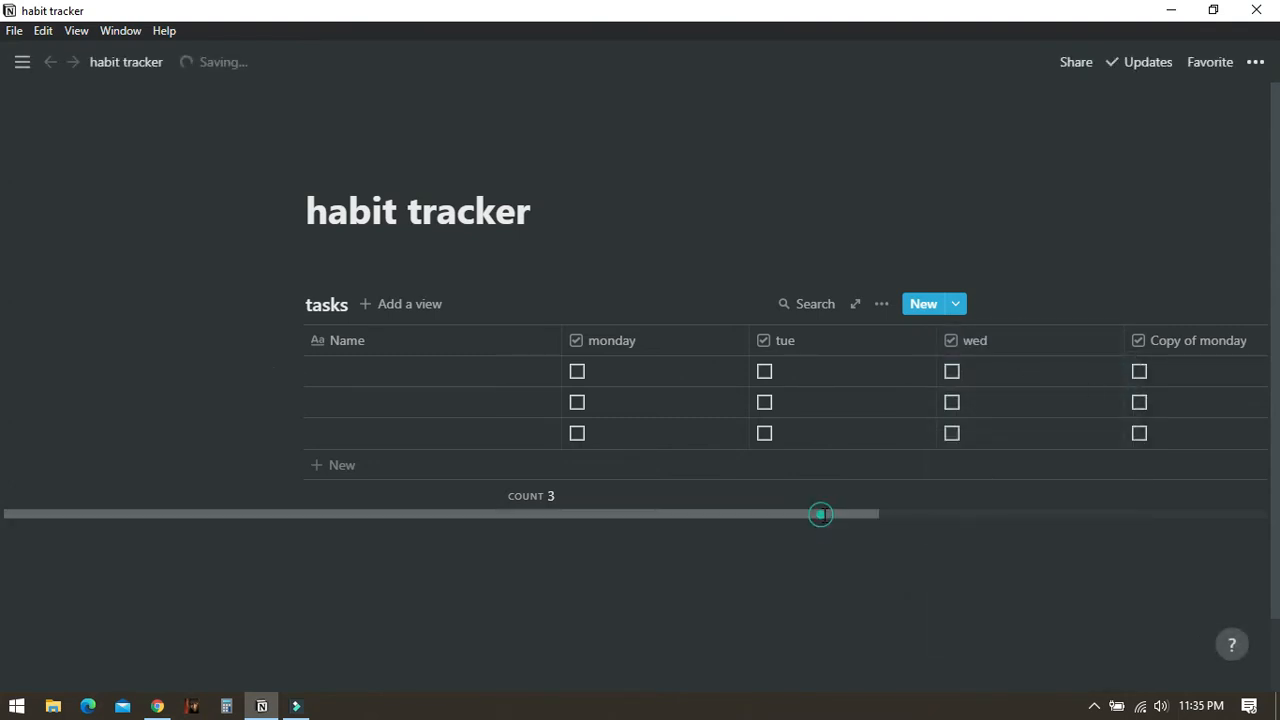
- Rename the copy column after wed to thu
{"action": "left_click_drag", "start_coordinate": [820, 514], "coordinate": [1035, 518]}
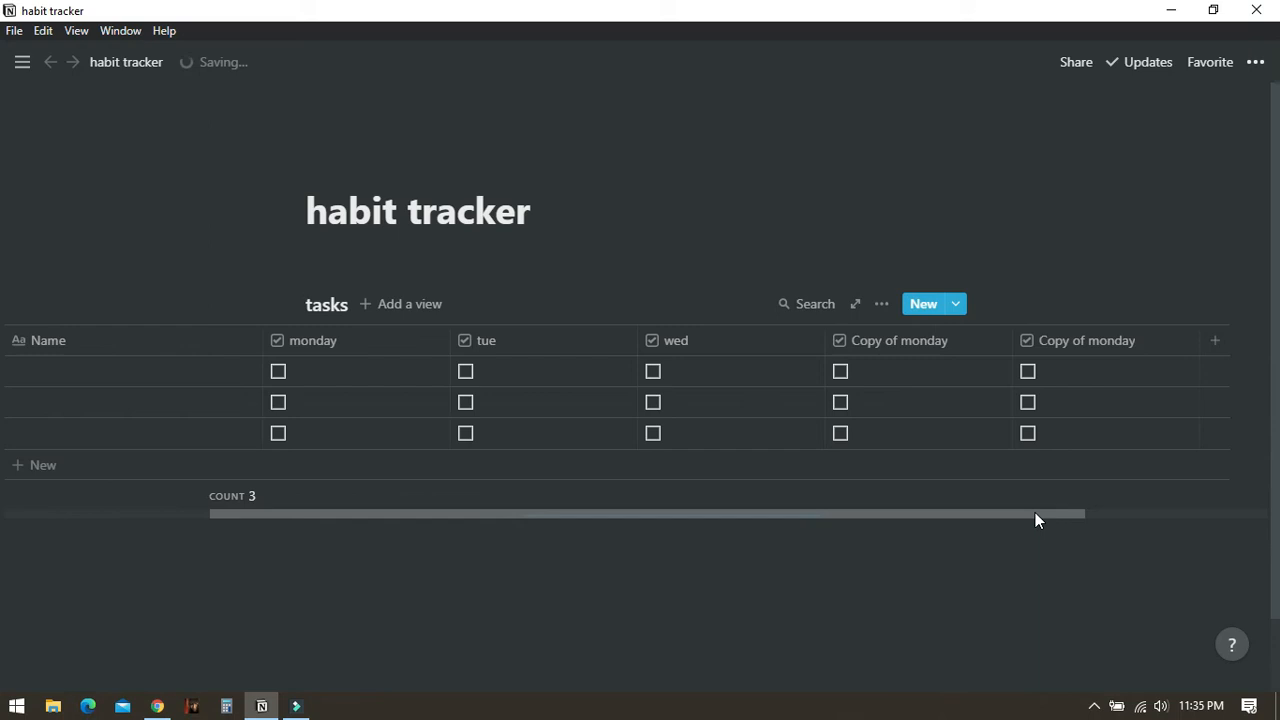
{"action": "left_click", "coordinate": [891, 343]}
{"action": "type", "text": "th"}
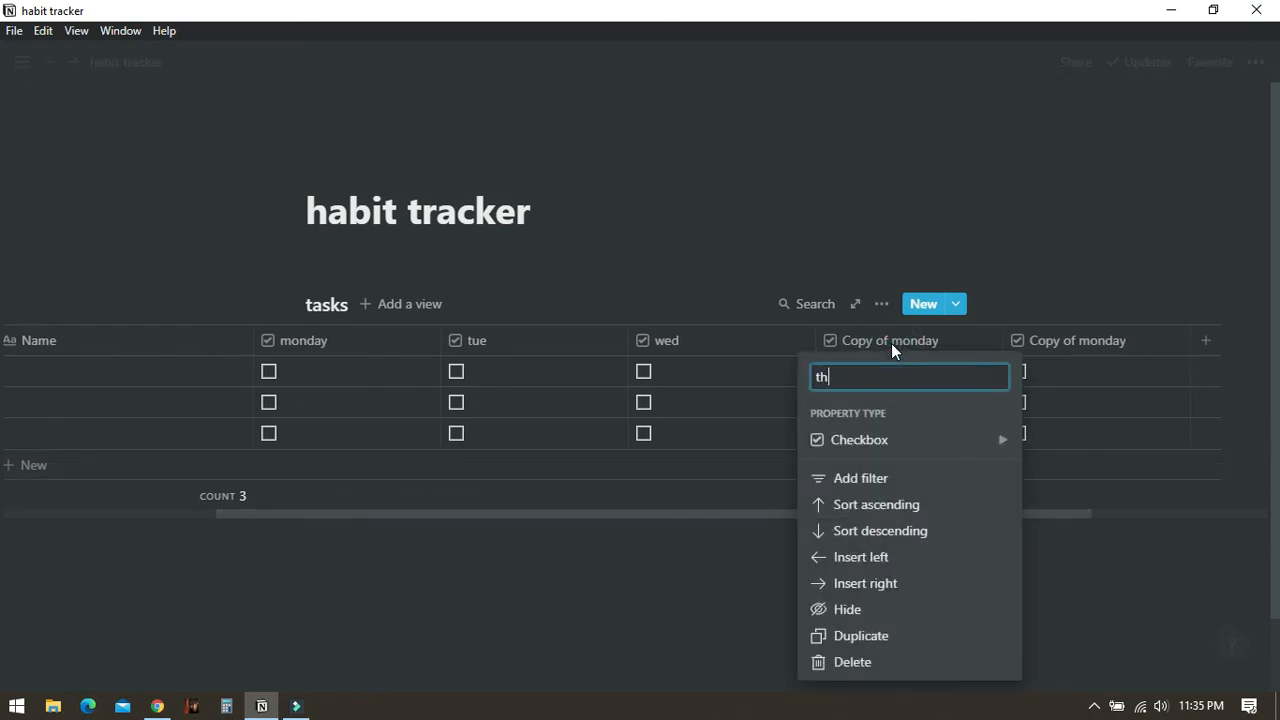
{"action": "type", "text": "u"}
{"action": "key", "text": "Return"}
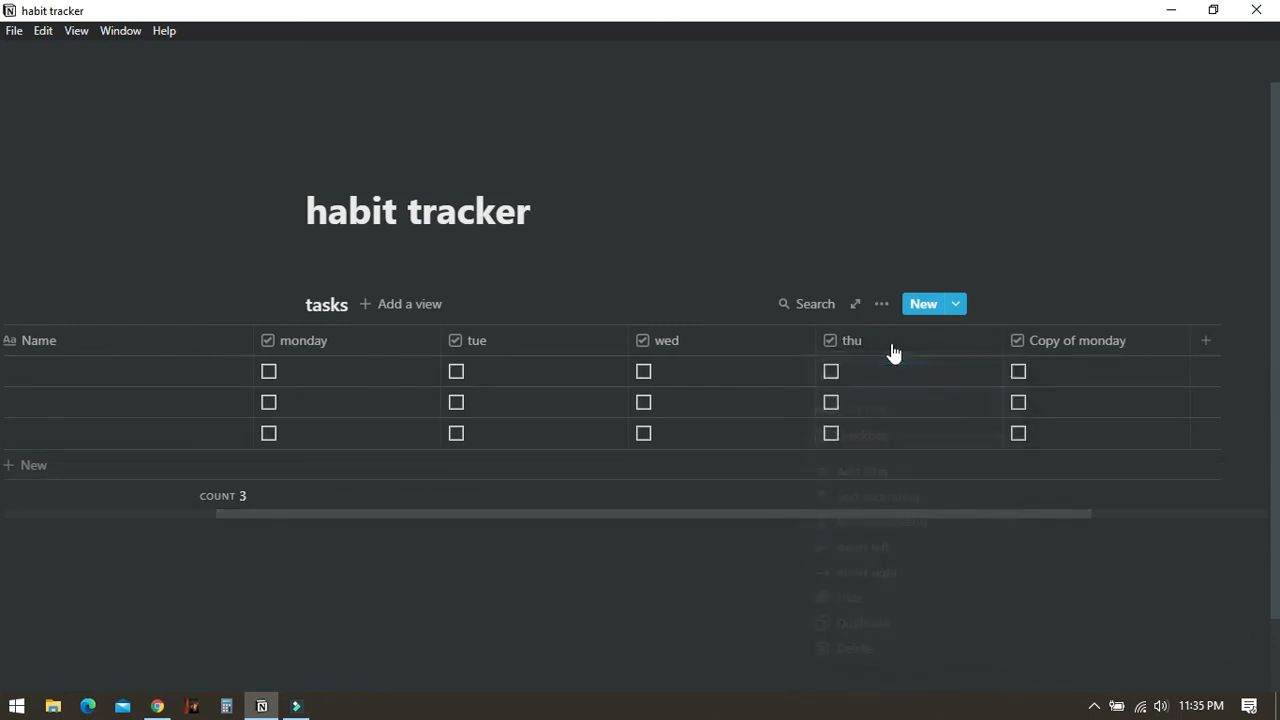
- Duplicate the remaining copy column twice more to add extra day columns
{"action": "left_click", "coordinate": [1087, 347]}
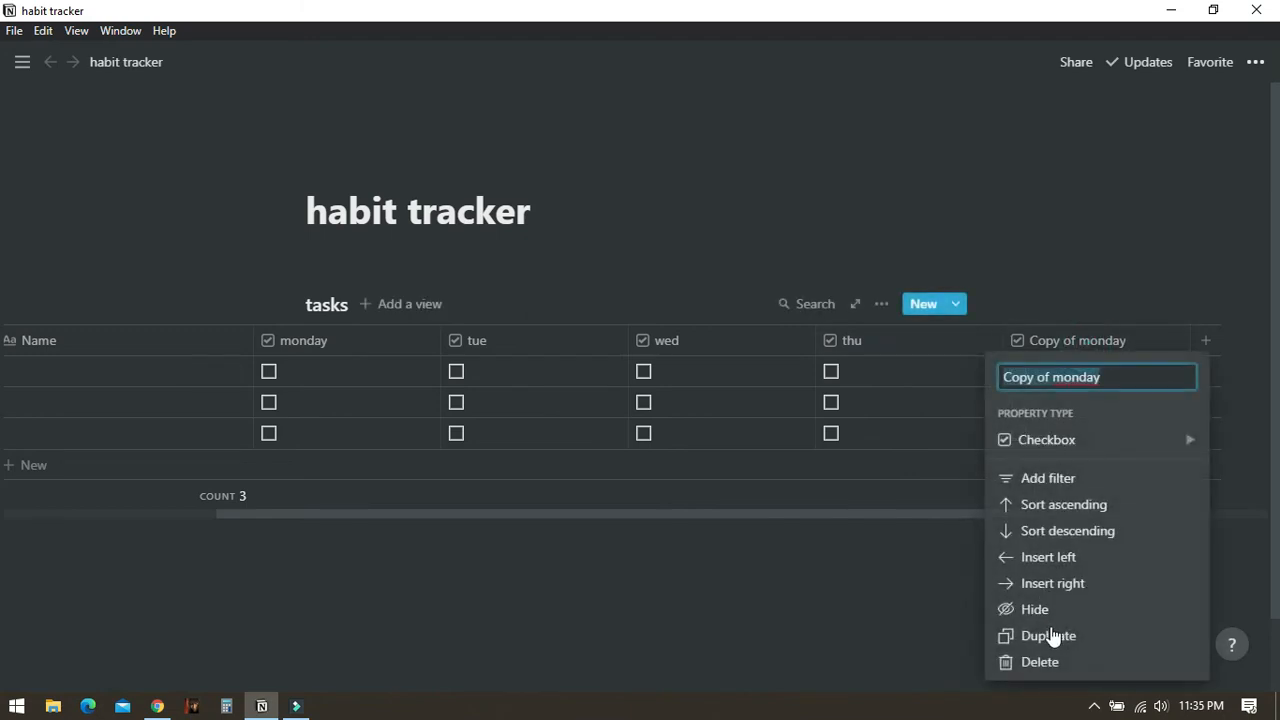
{"action": "left_click", "coordinate": [1048, 638]}
{"action": "left_click", "coordinate": [1068, 358]}
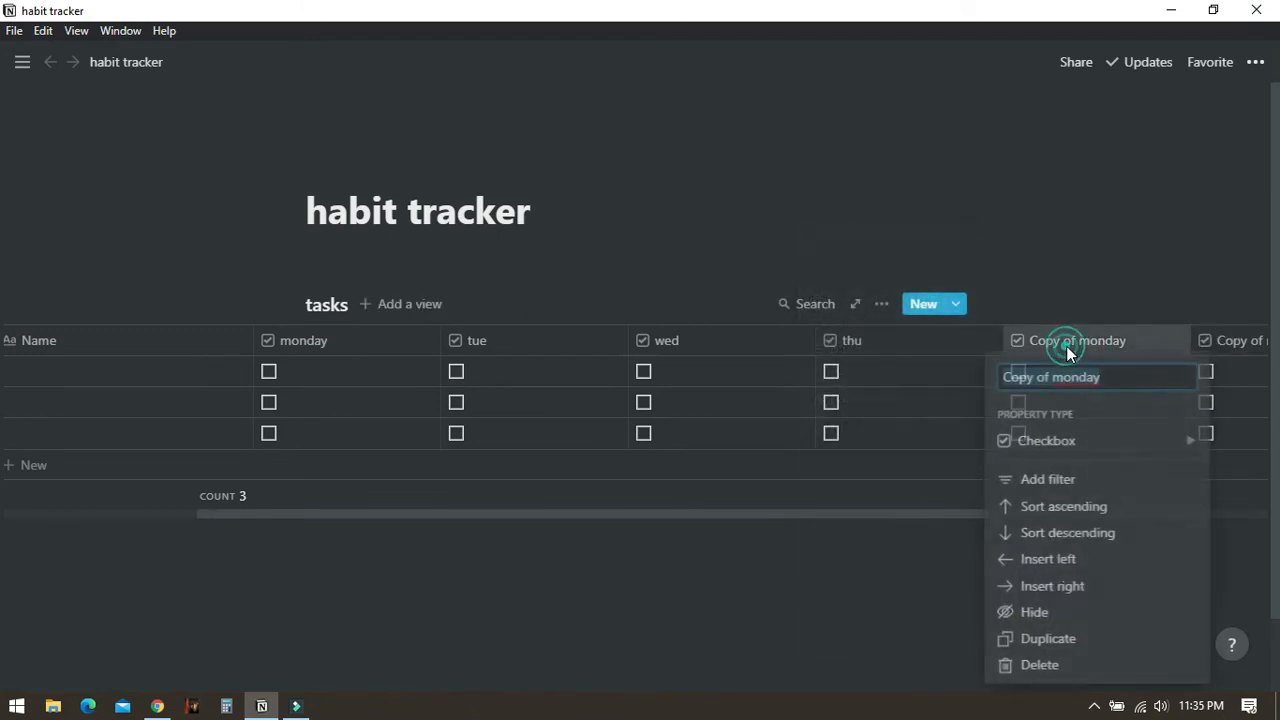
{"action": "left_click", "coordinate": [1052, 634]}
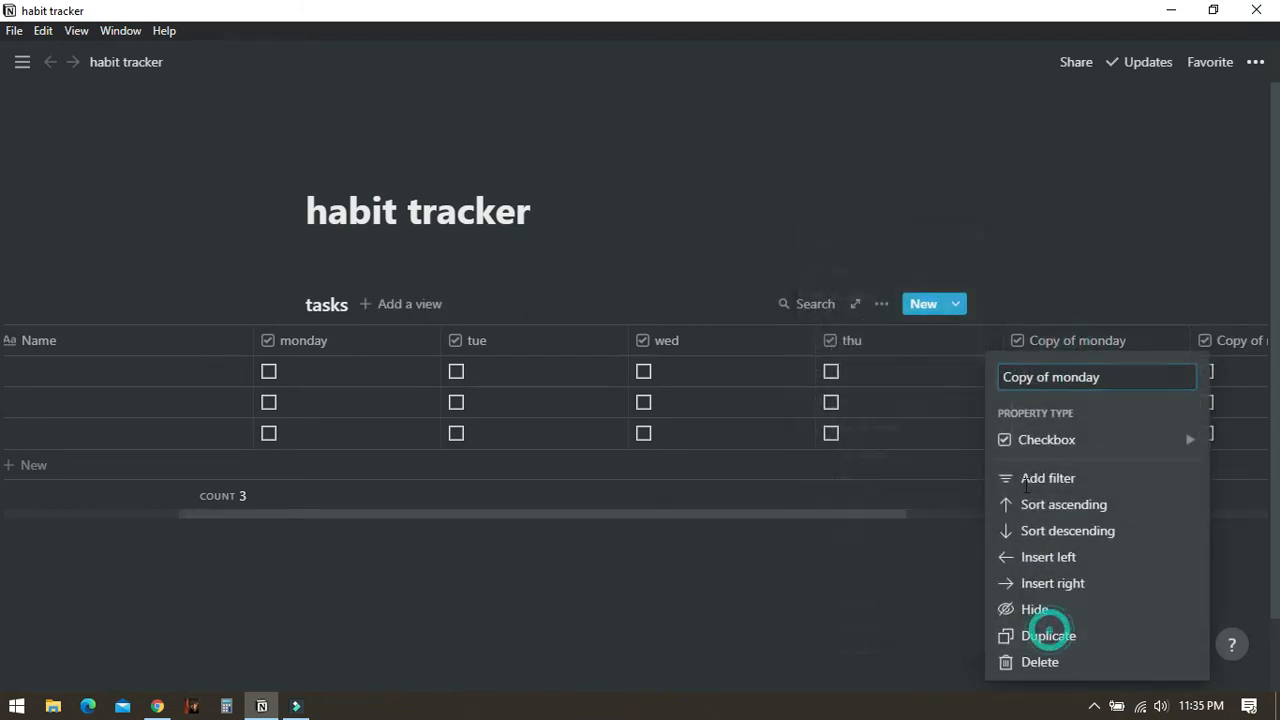
- Rename the copy column after thu to fri and narrow its width
{"action": "left_click", "coordinate": [1052, 342]}
{"action": "type", "text": "fri"}
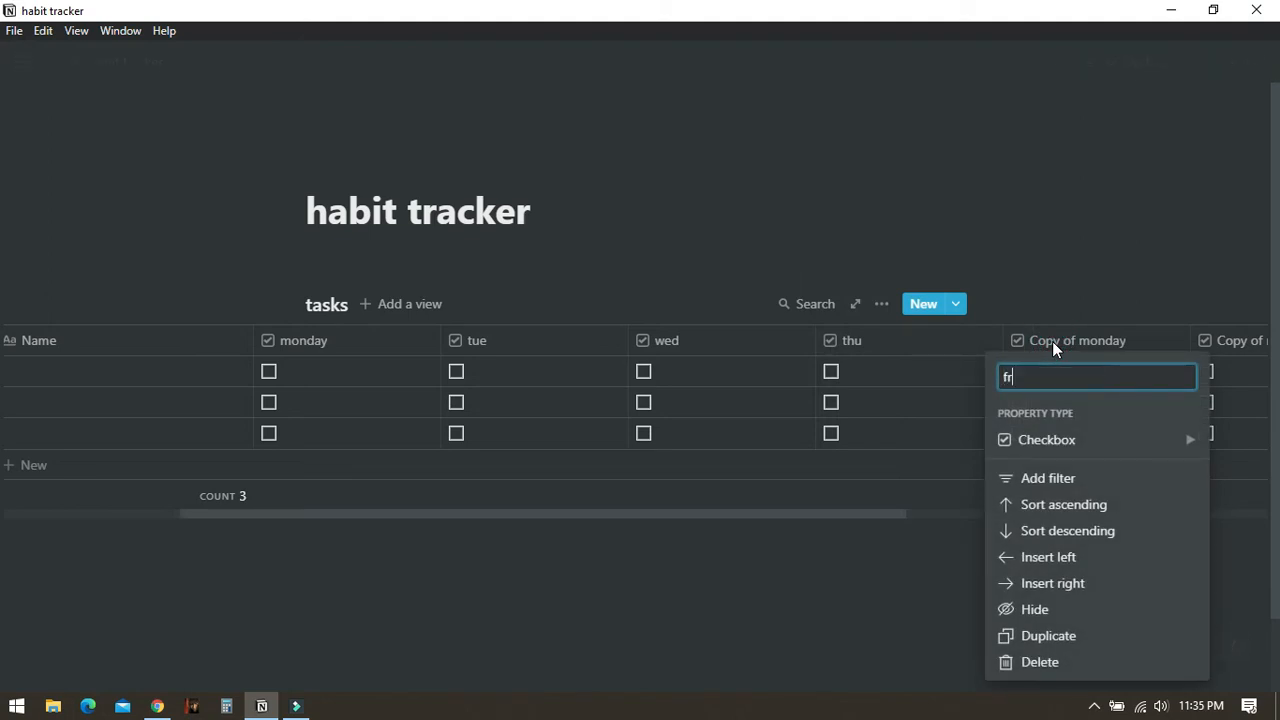
{"action": "key", "text": "Return"}
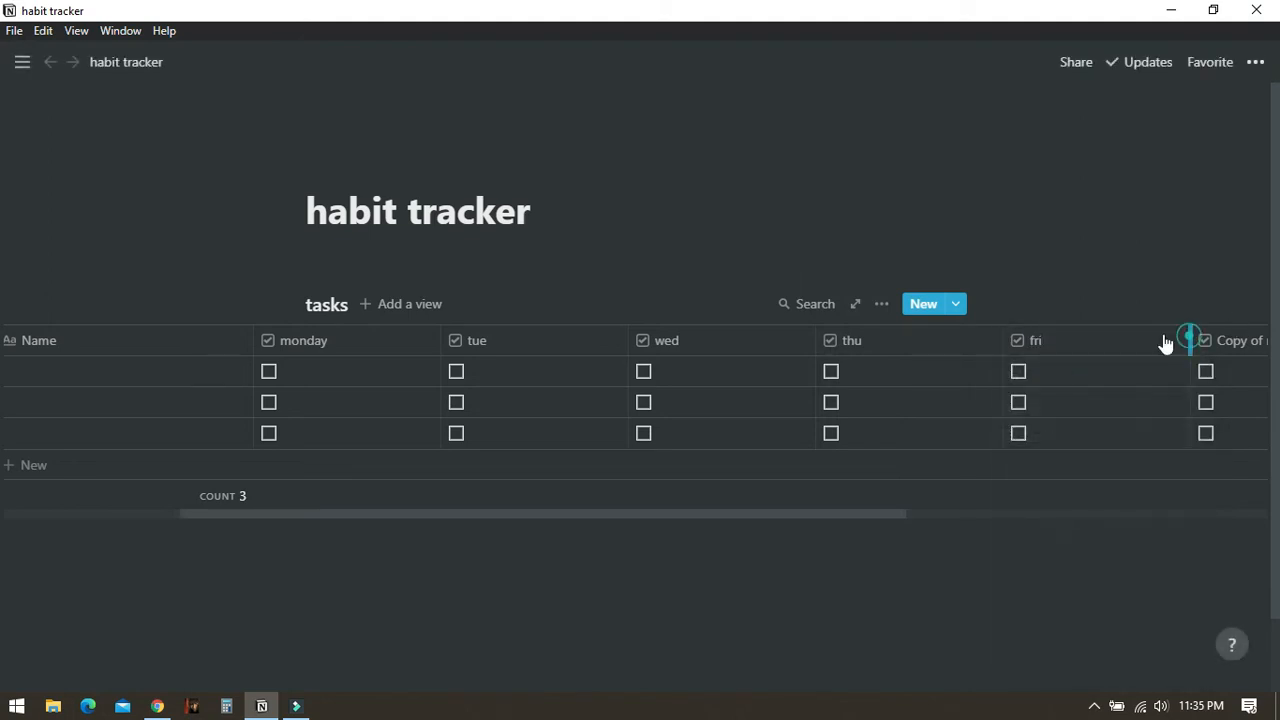
{"action": "left_click_drag", "start_coordinate": [1189, 337], "coordinate": [908, 334]}
- Rename the copy column after fri to sat
{"action": "left_click", "coordinate": [1096, 331]}
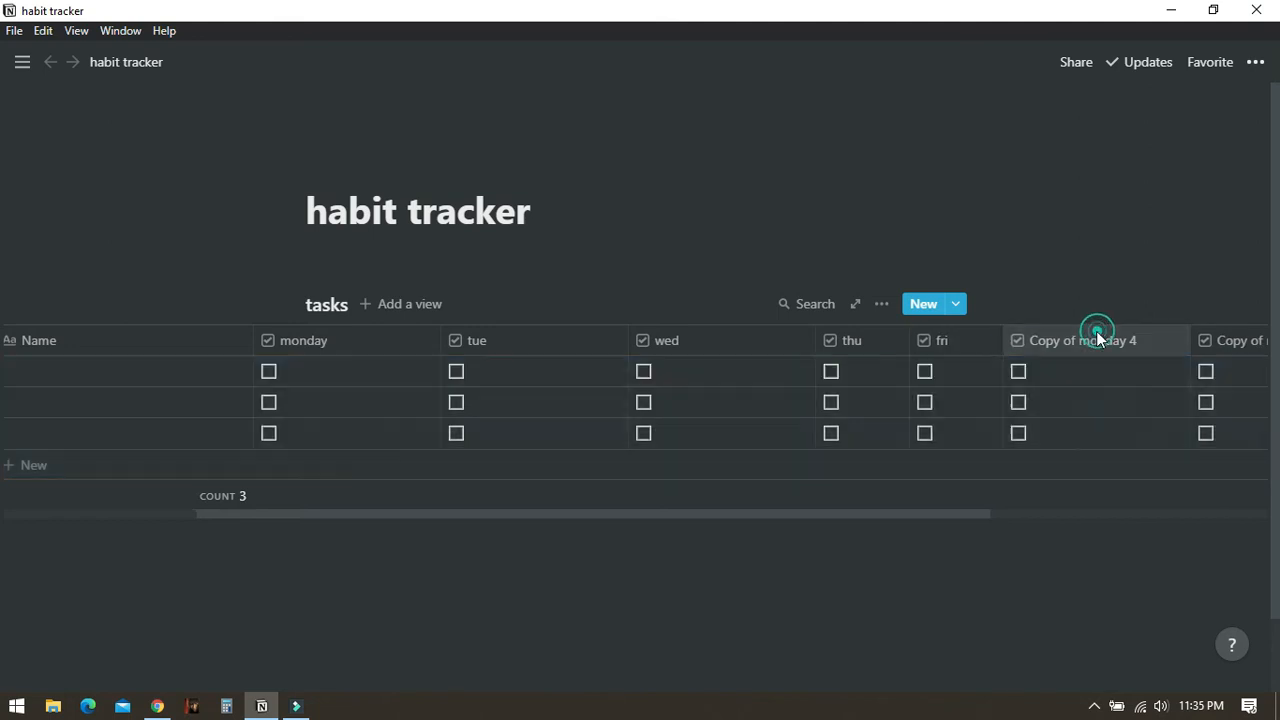
{"action": "type", "text": "s"}
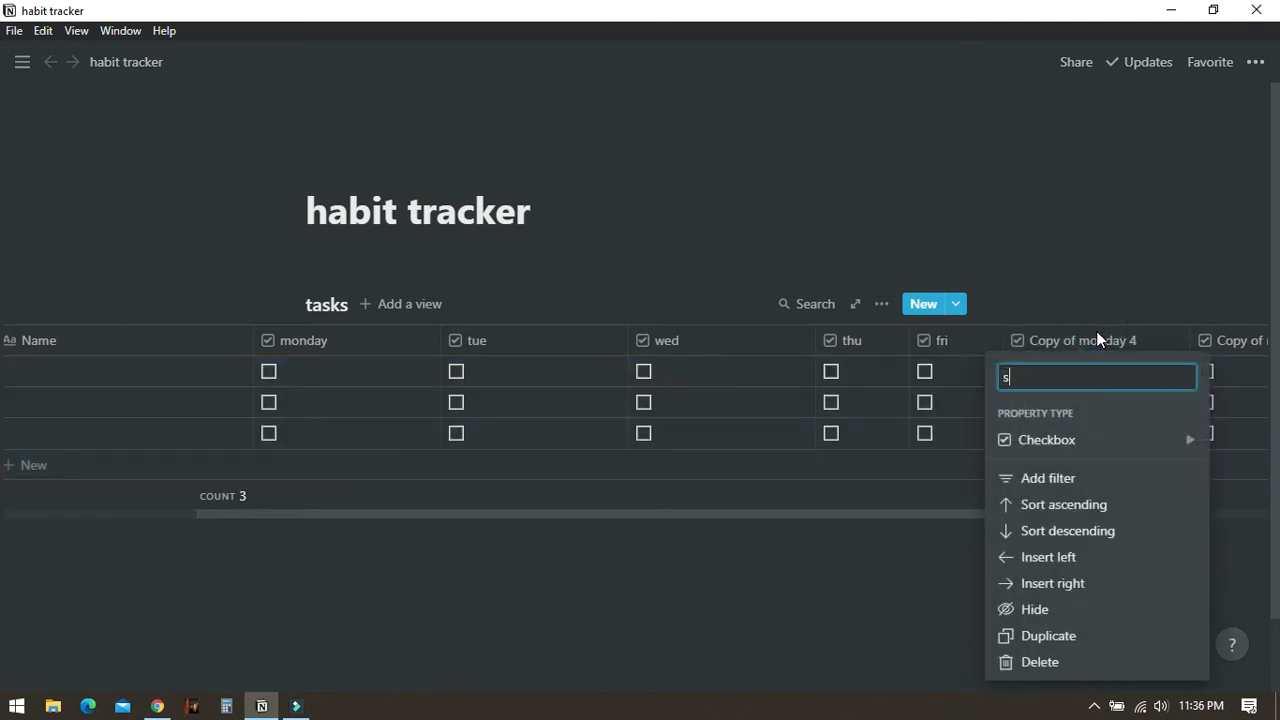
{"action": "type", "text": "at"}
{"action": "key", "text": "Return"}
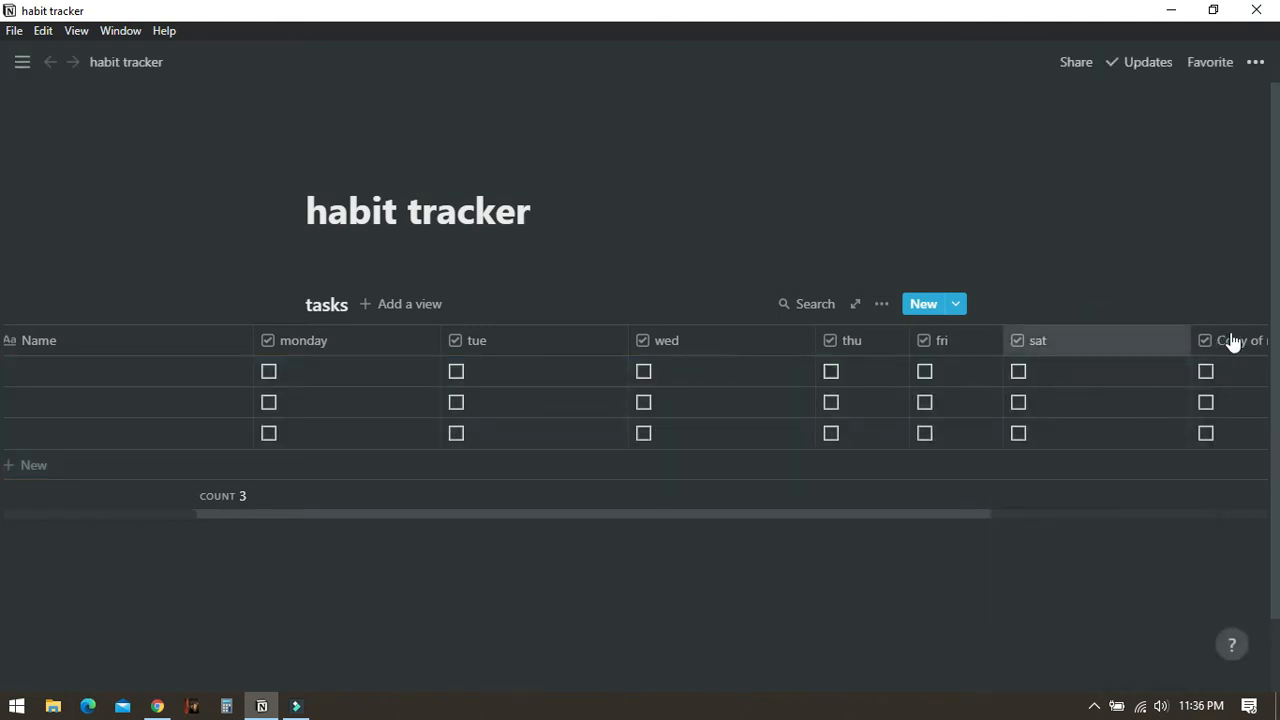
- Rename the last copy column to sun
{"action": "left_click", "coordinate": [1232, 342]}
{"action": "type", "text": "sund"}
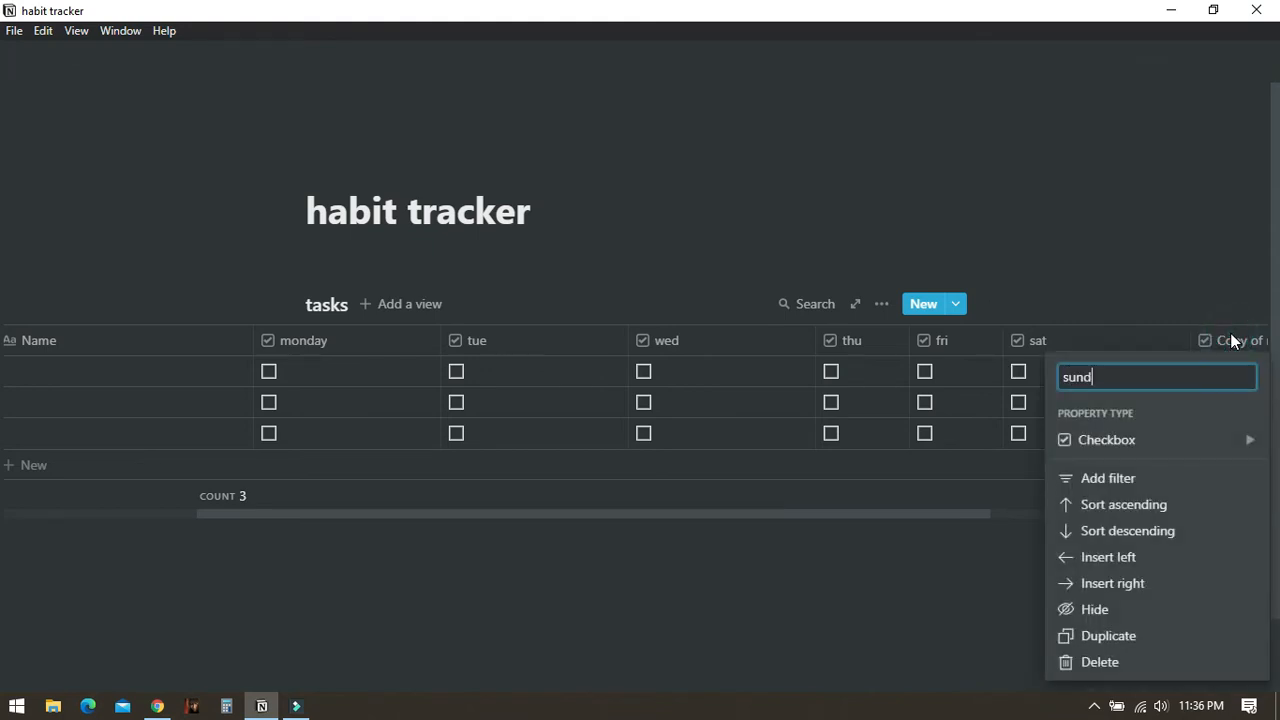
{"action": "type", "text": "ay"}
{"action": "key", "text": "BackSpace"}
{"action": "key", "text": "BackSpace"}
{"action": "key", "text": "BackSpace"}
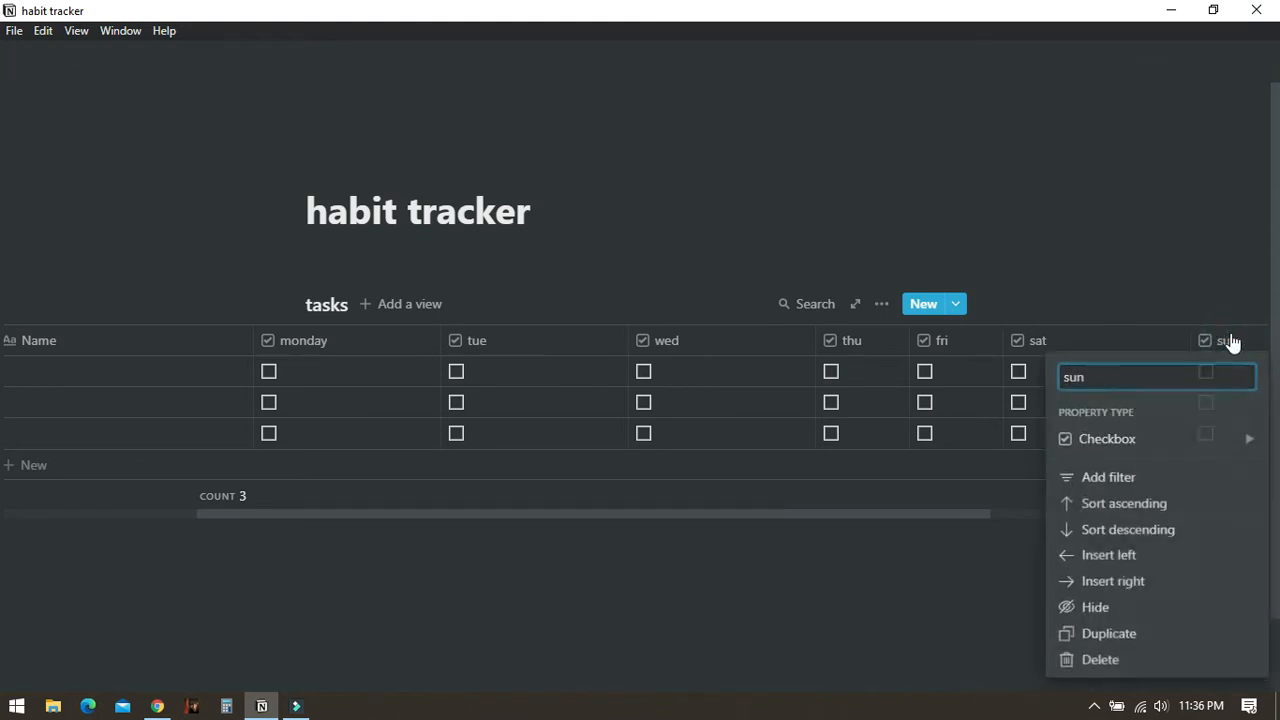
{"action": "key", "text": "Return"}
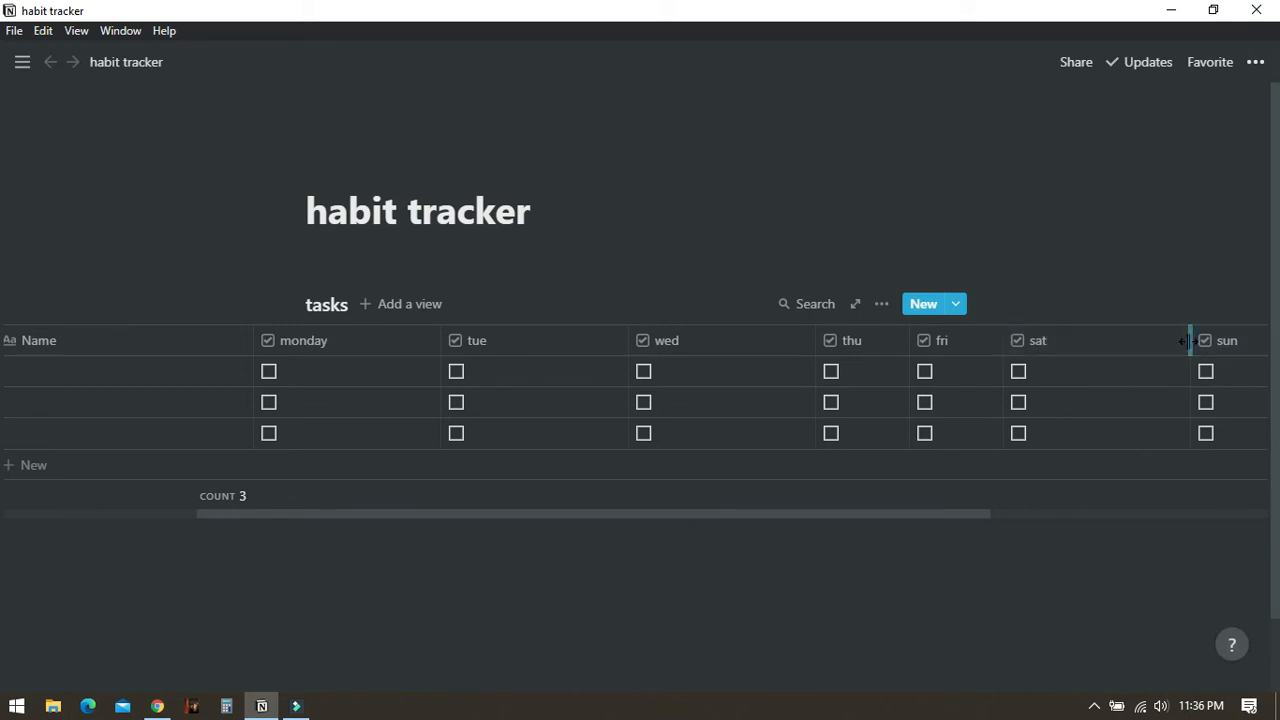
- Narrow the sat, wed and tue columns so the day columns are compact
{"action": "left_click_drag", "start_coordinate": [1185, 341], "coordinate": [1080, 338]}
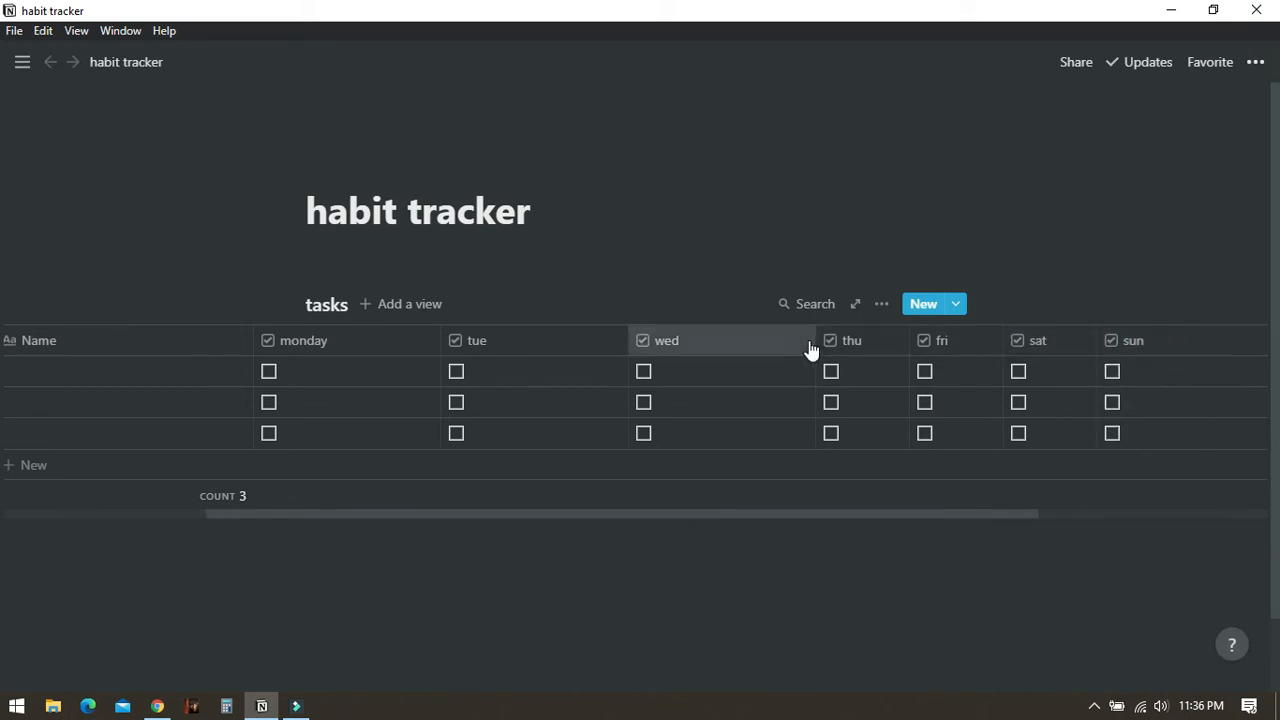
{"action": "left_click_drag", "start_coordinate": [813, 341], "coordinate": [720, 341]}
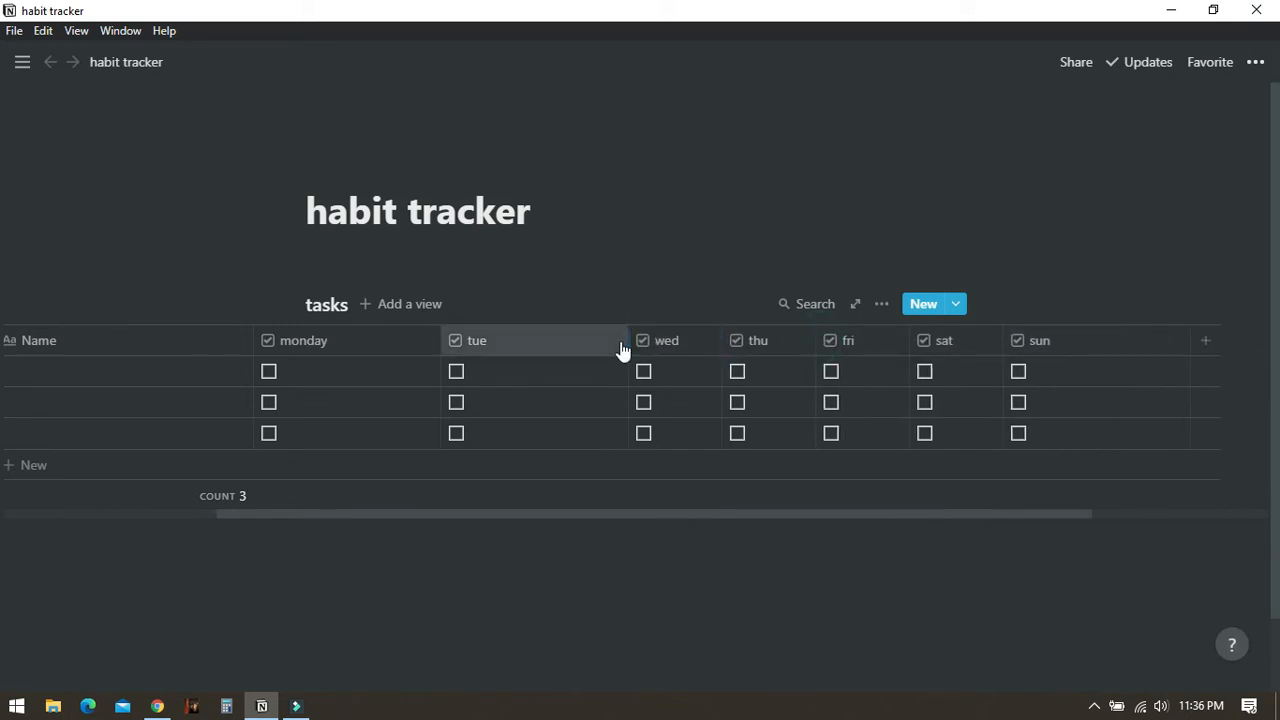
{"action": "left_click_drag", "start_coordinate": [628, 341], "coordinate": [345, 346]}
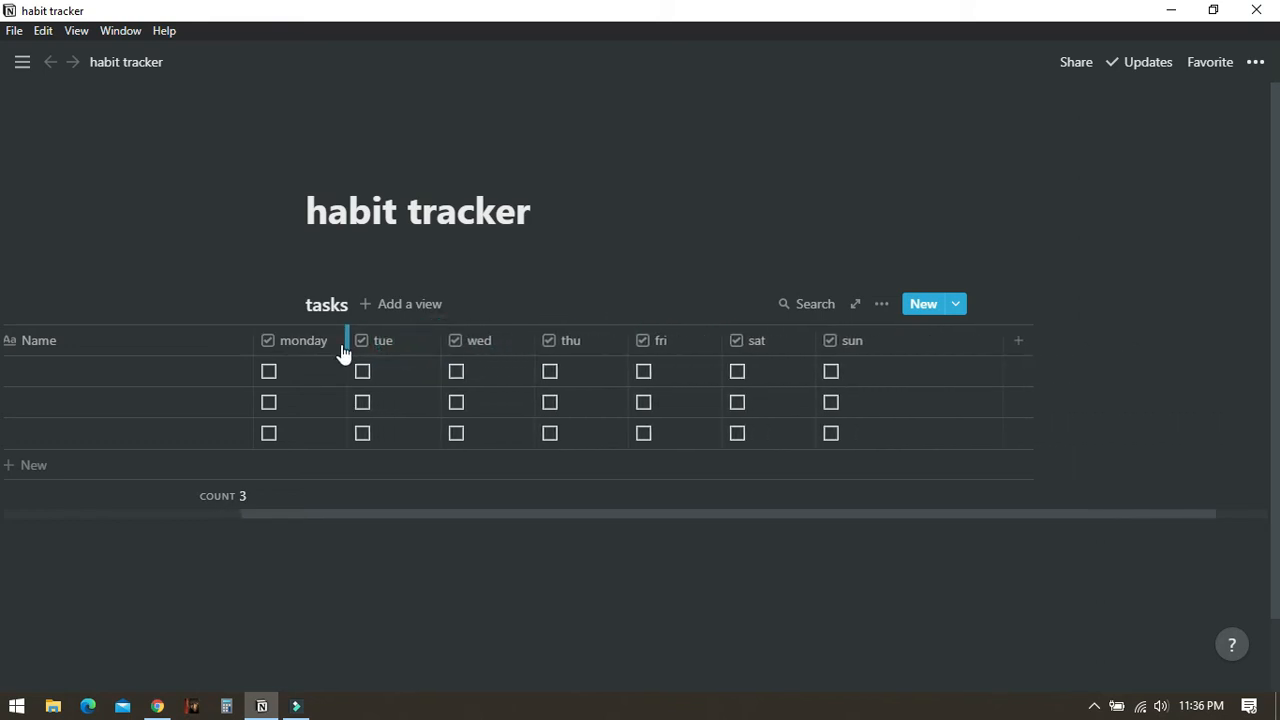
- Rename the monday column to mon
{"action": "left_click", "coordinate": [312, 342]}
{"action": "type", "text": "mon"}
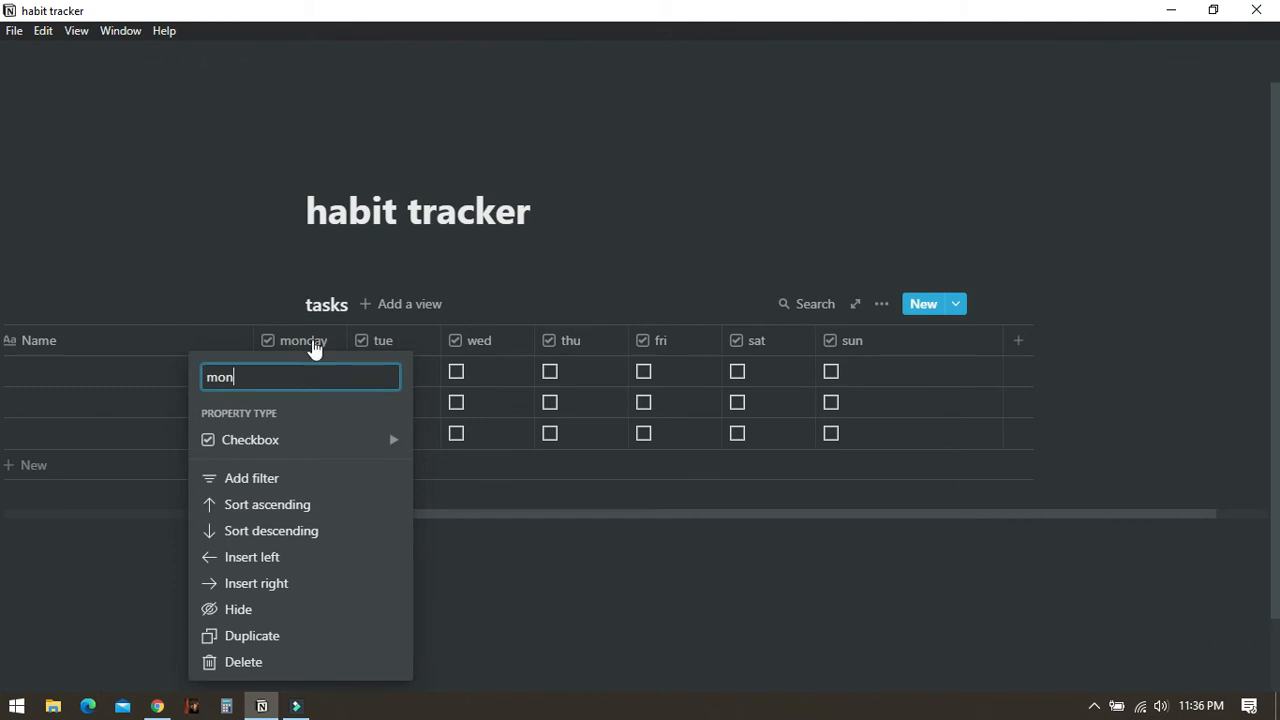
{"action": "key", "text": "Return"}
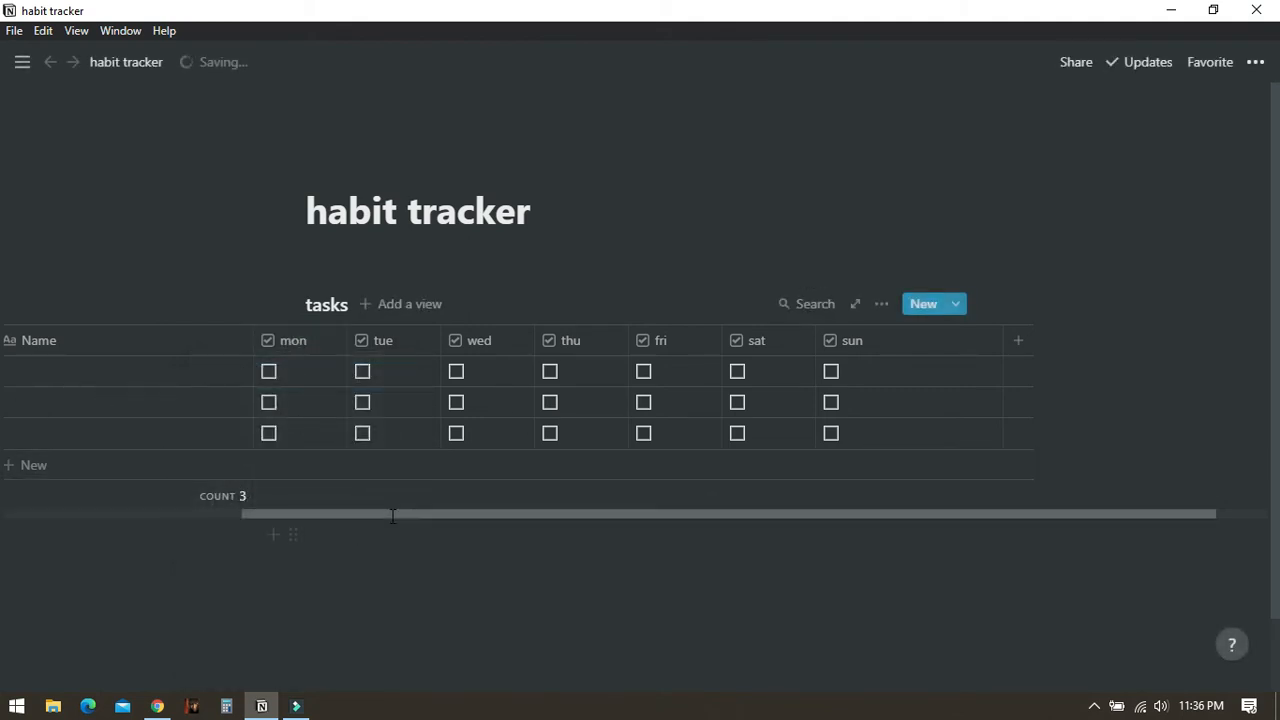
- Name the first two rows of the tasks table habit 1 and habit 2
{"action": "left_click_drag", "start_coordinate": [391, 514], "coordinate": [78, 497]}
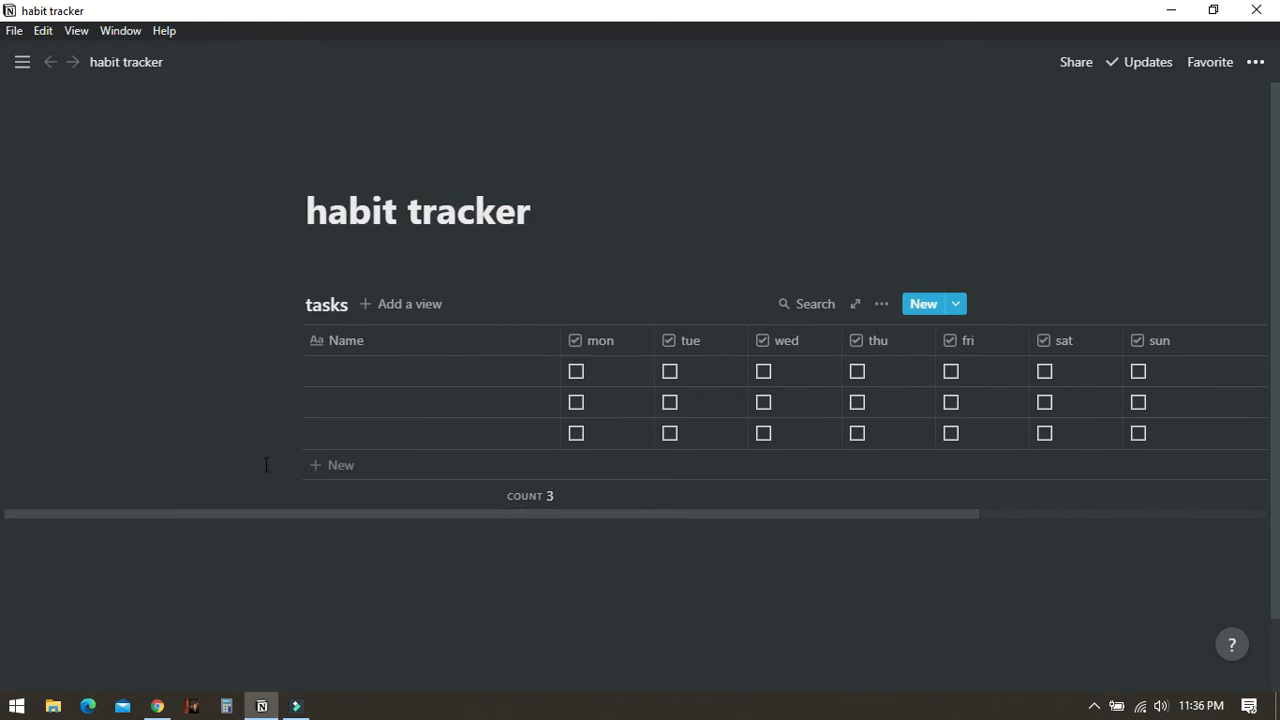
{"action": "left_click", "coordinate": [379, 370]}
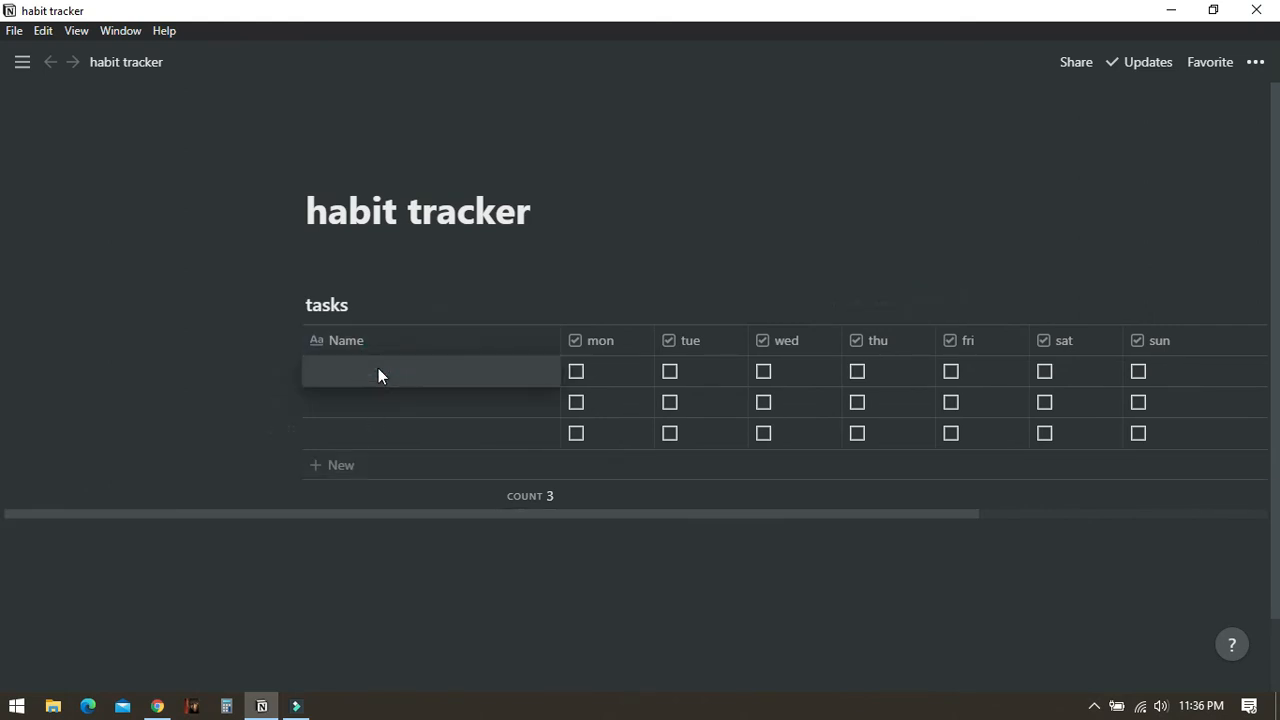
{"action": "type", "text": "habit 1"}
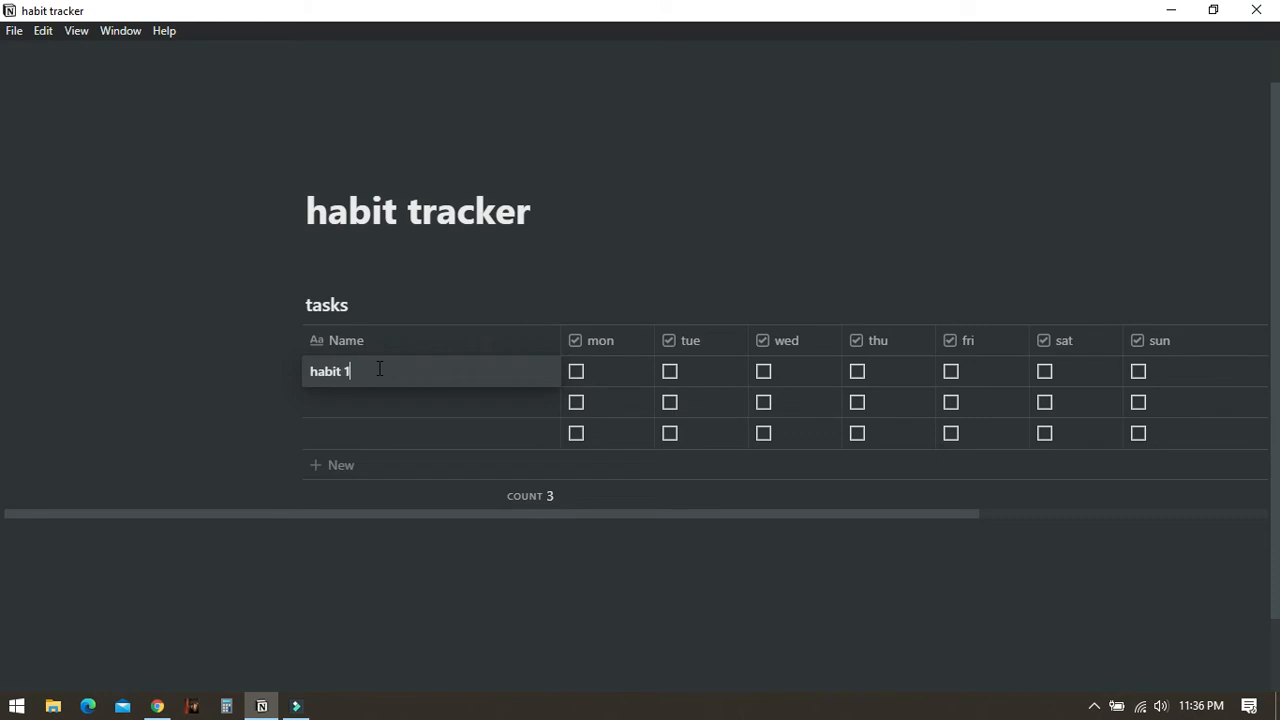
{"action": "key", "text": "Down"}
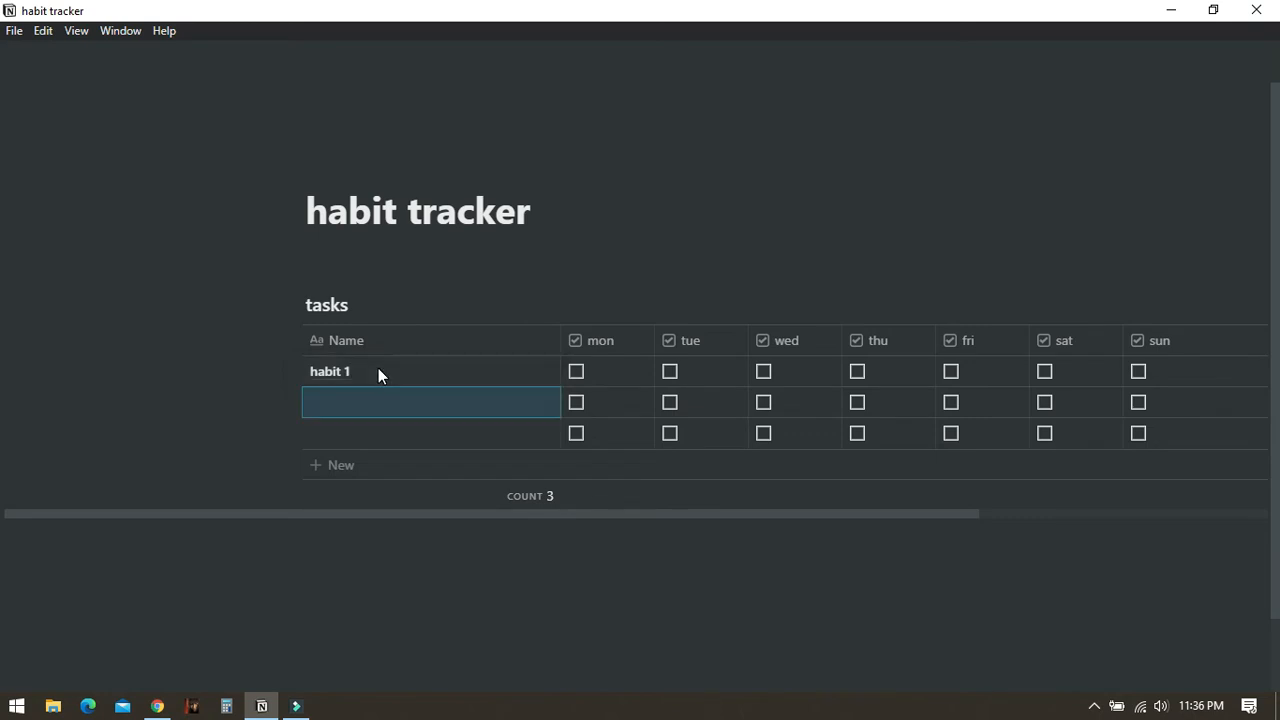
{"action": "type", "text": "habit 2"}
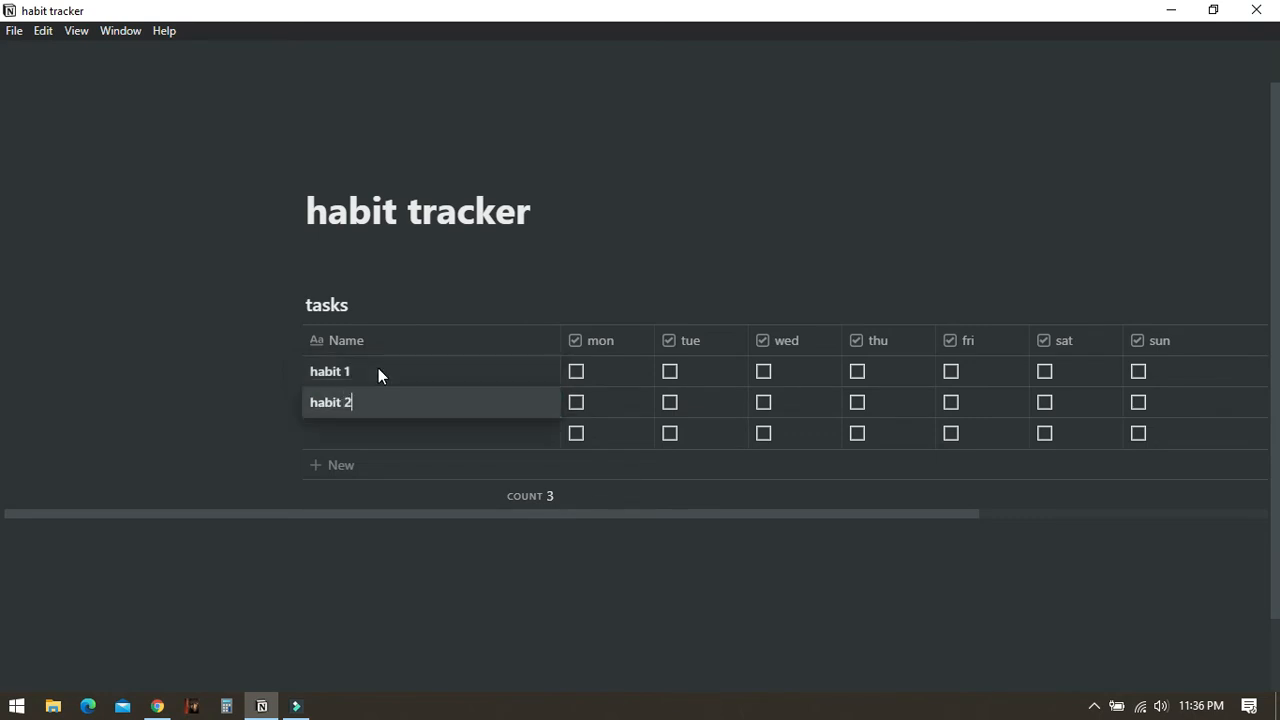
- Name the third row habit 3 and add two more rows named habit 4 and habit 5
{"action": "key", "text": "Down"}
{"action": "type", "text": "habit"}
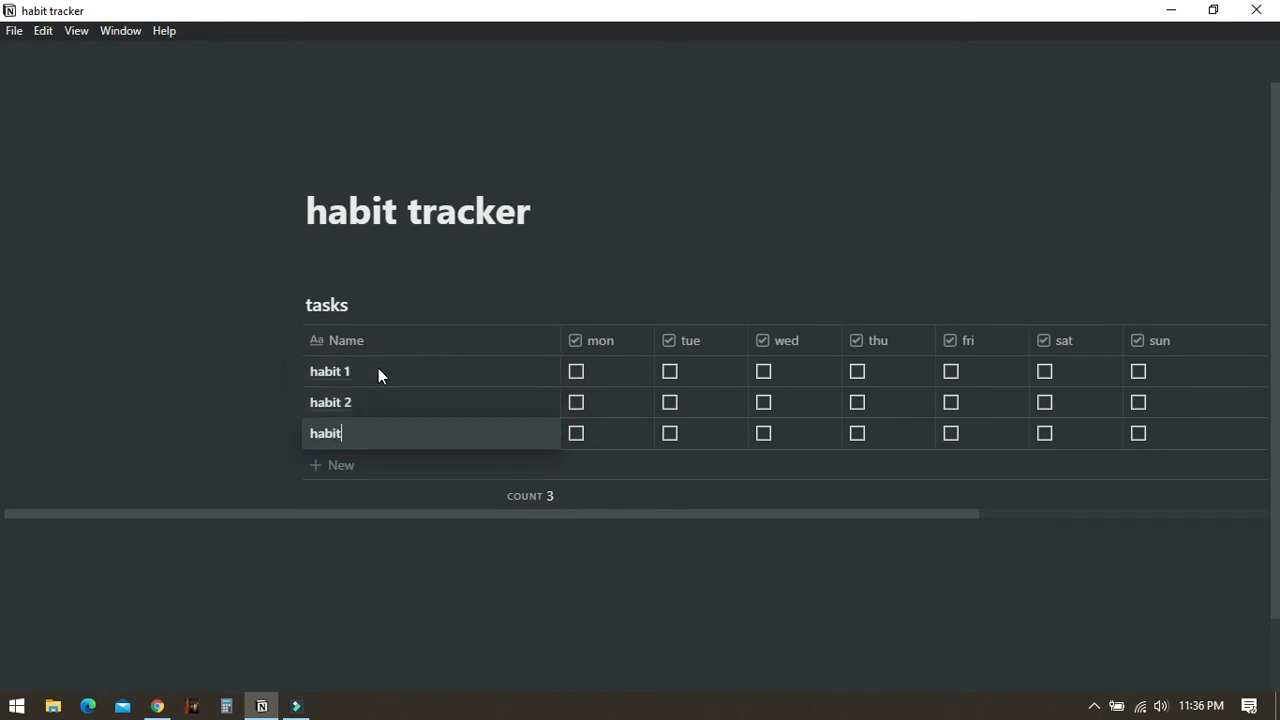
{"action": "type", "text": " 3"}
{"action": "key", "text": "Return"}
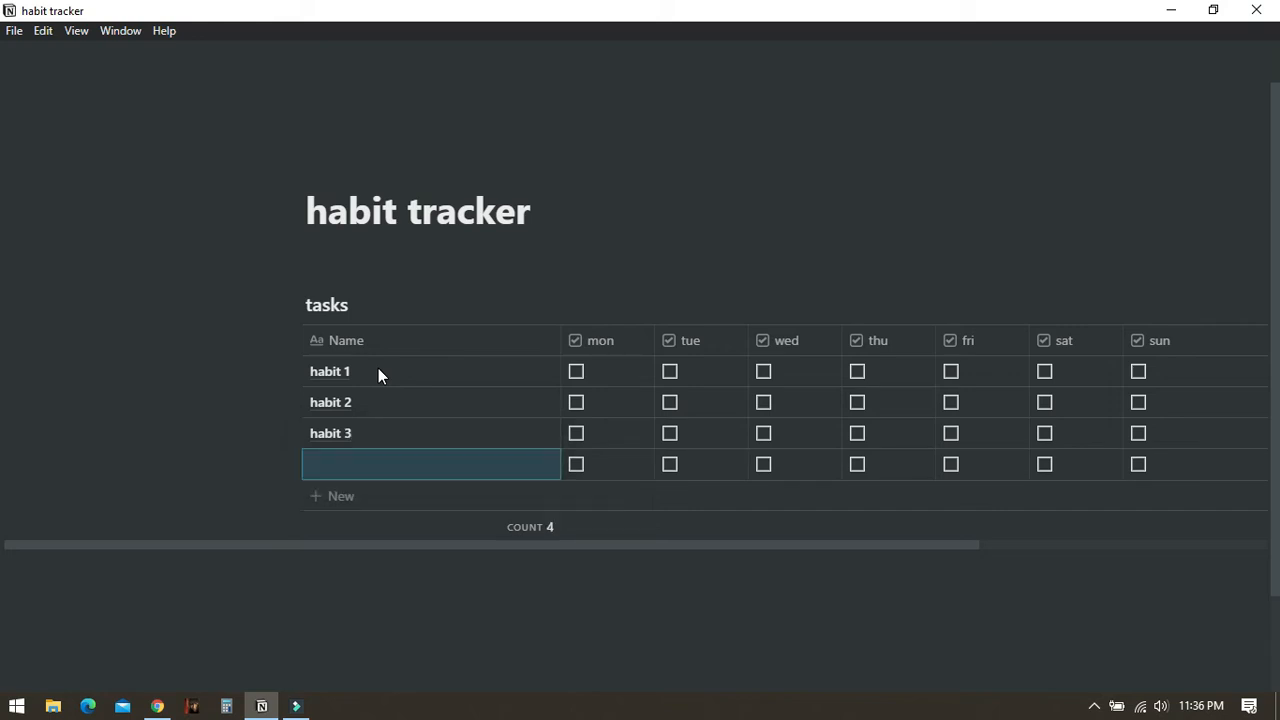
{"action": "type", "text": "habit "}
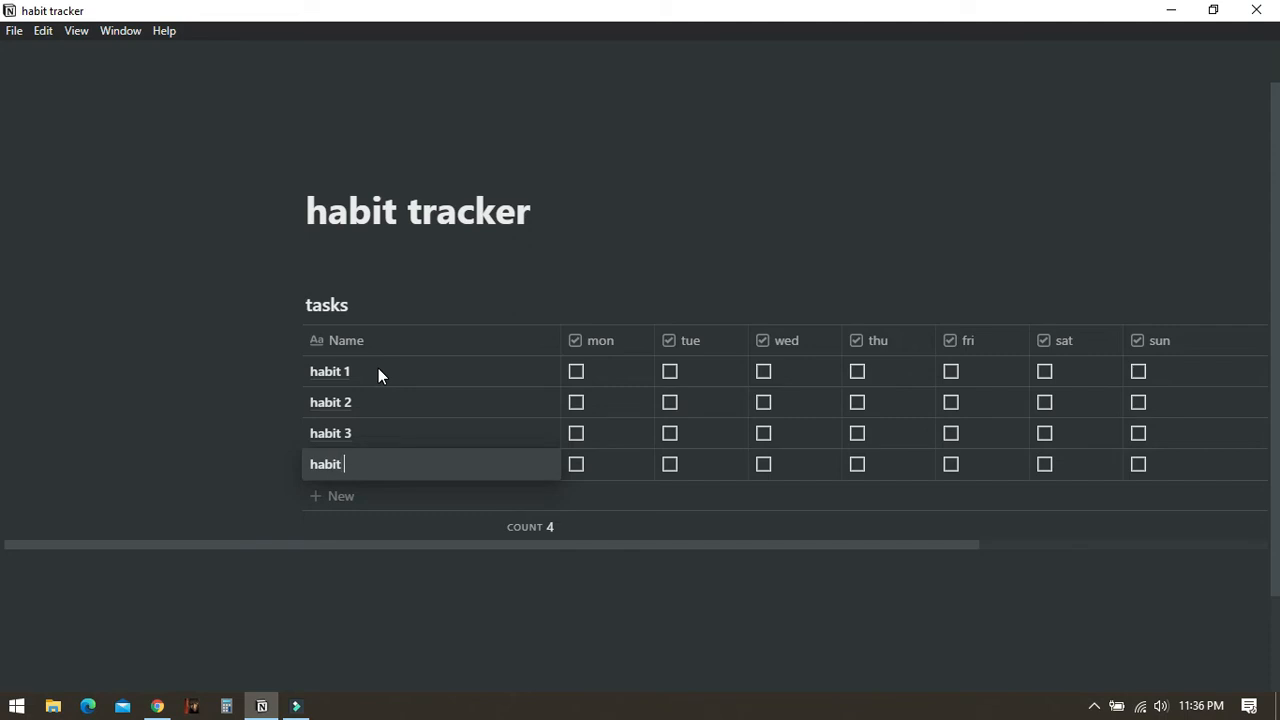
{"action": "type", "text": "4"}
{"action": "key", "text": "Return"}
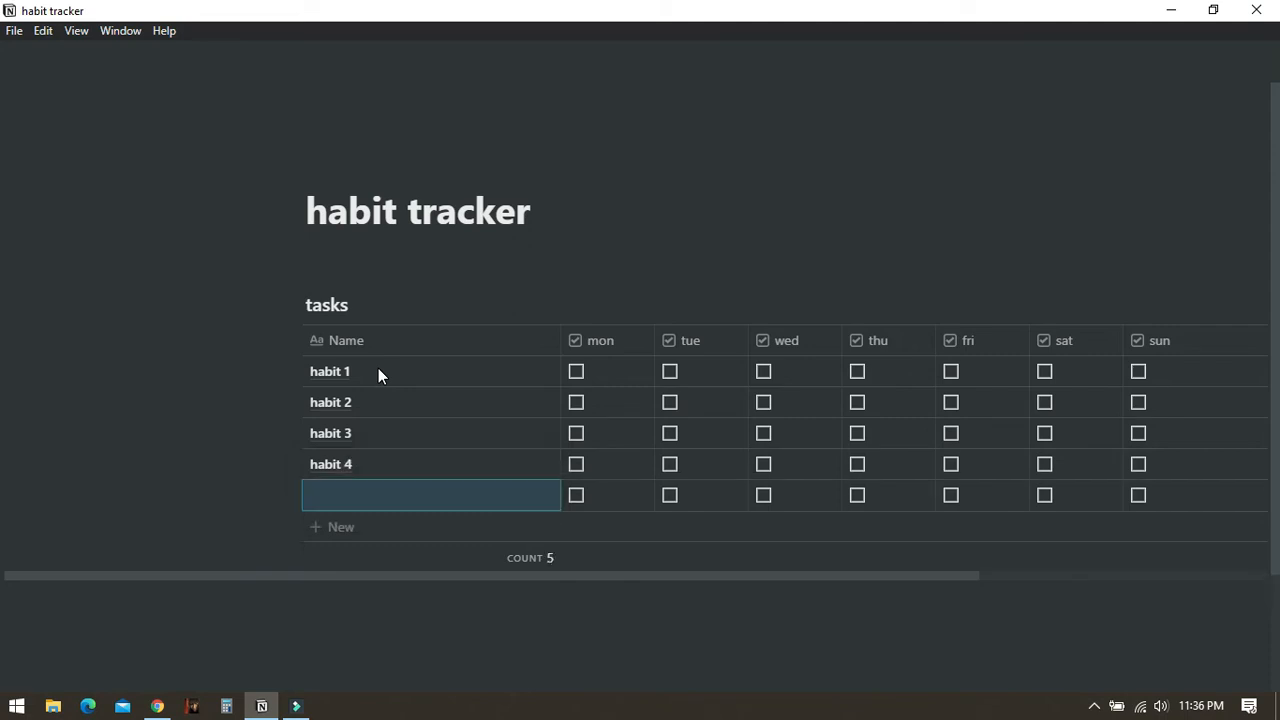
{"action": "type", "text": "habit 5"}
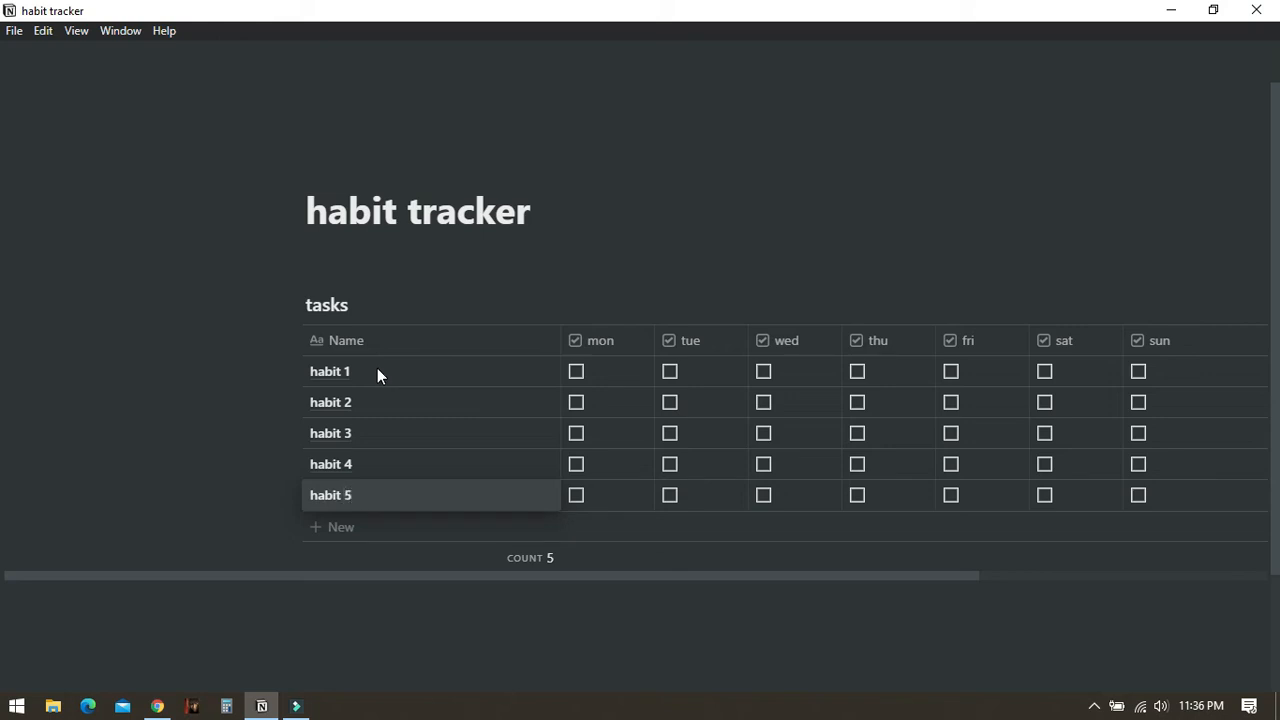
- Set the calculation under the mon, tue and wed columns to Percent checked
{"action": "left_click", "coordinate": [676, 618]}
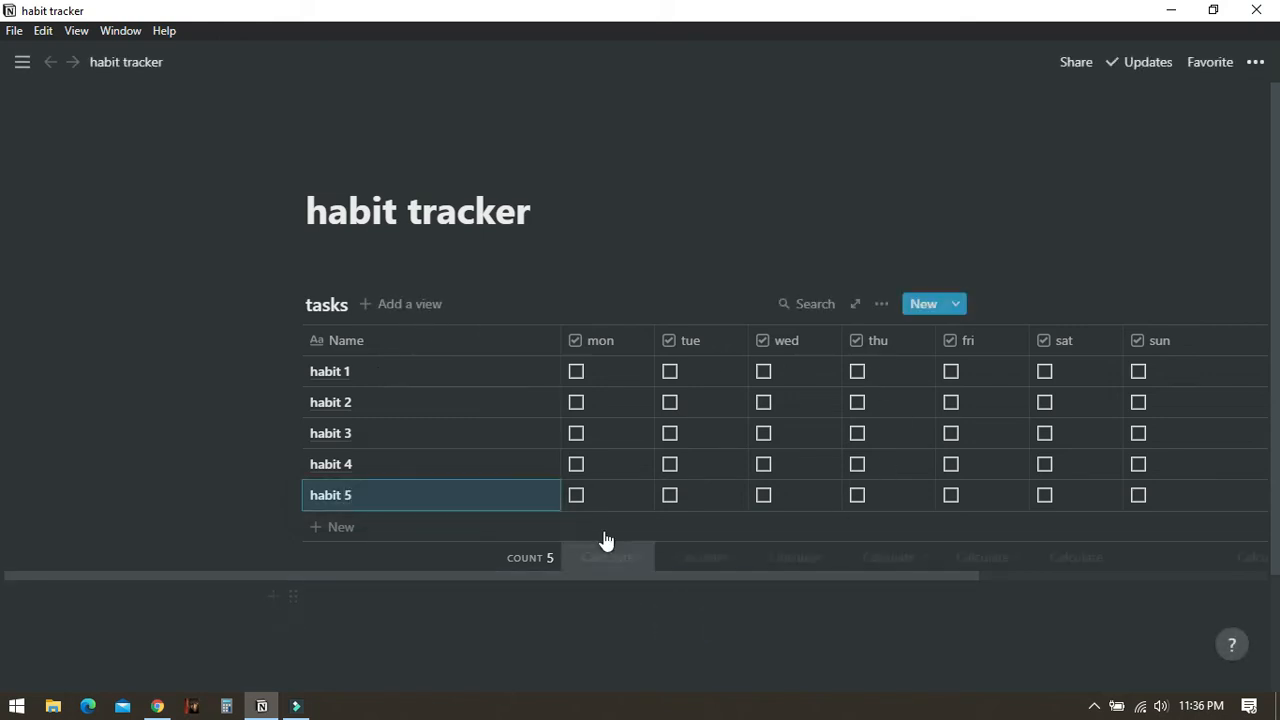
{"action": "left_click", "coordinate": [620, 559]}
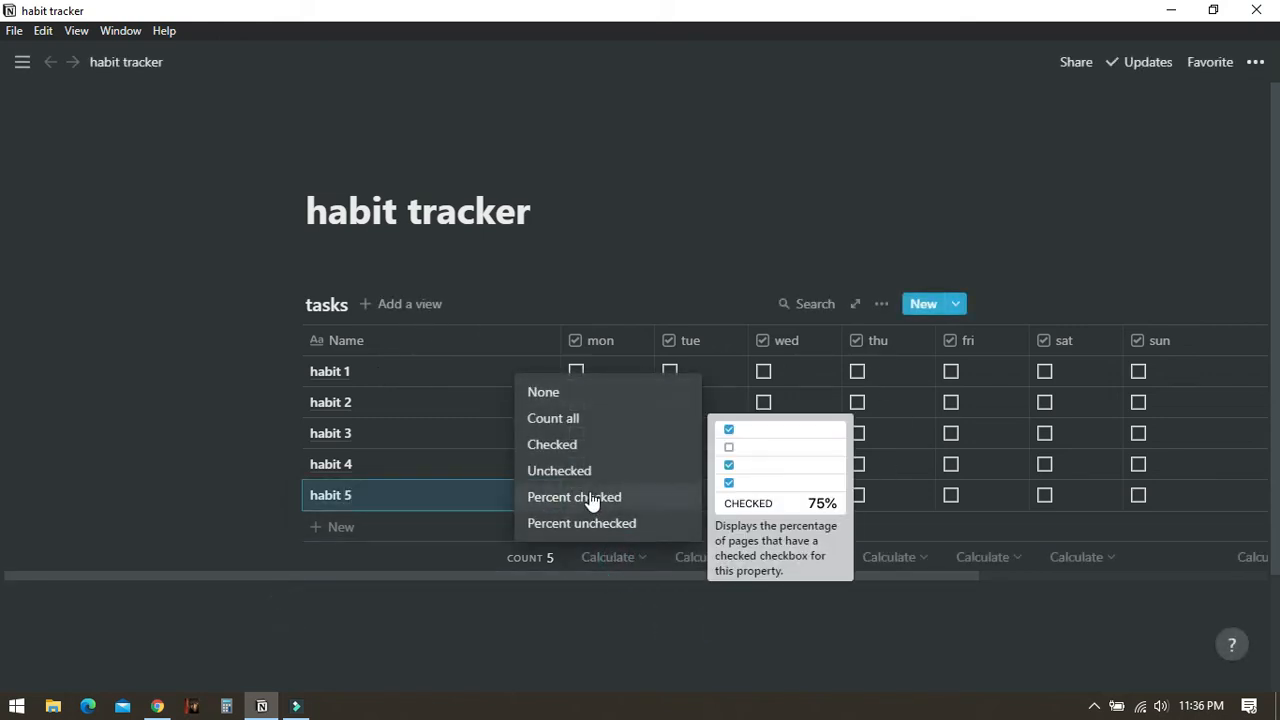
{"action": "left_click", "coordinate": [593, 498]}
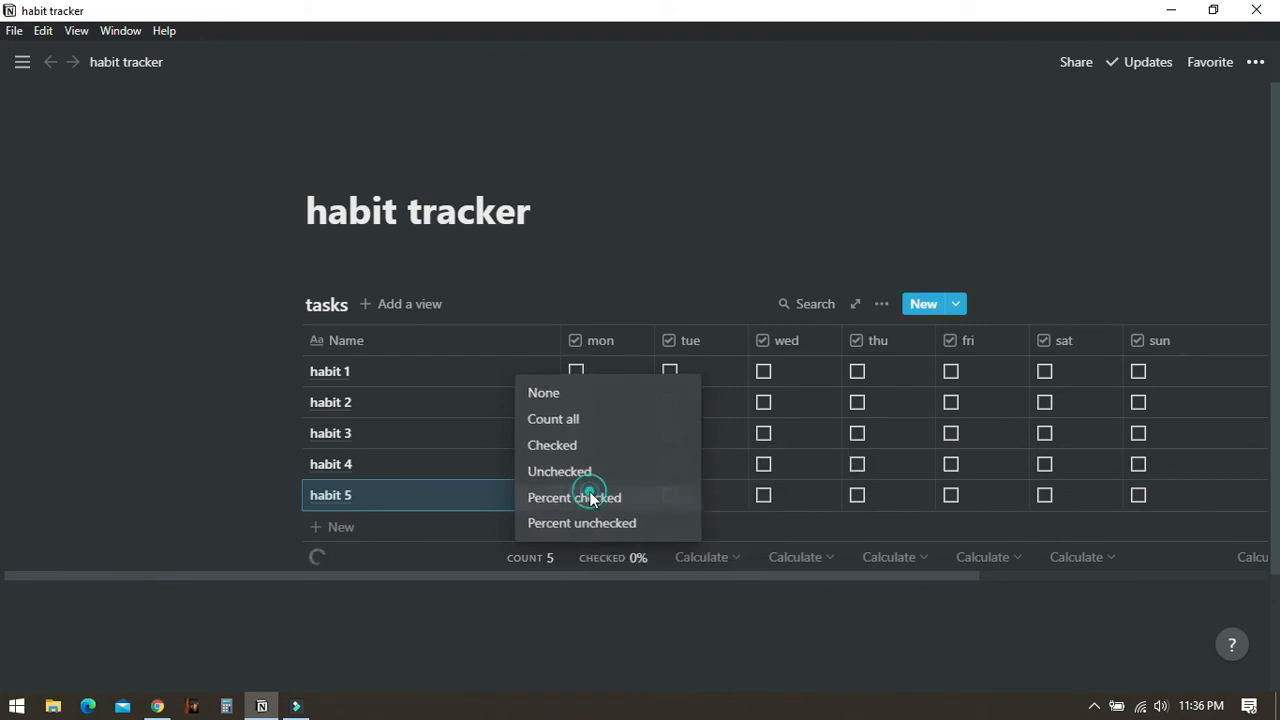
{"action": "left_click", "coordinate": [720, 558]}
{"action": "left_click", "coordinate": [712, 493]}
{"action": "left_click", "coordinate": [818, 550]}
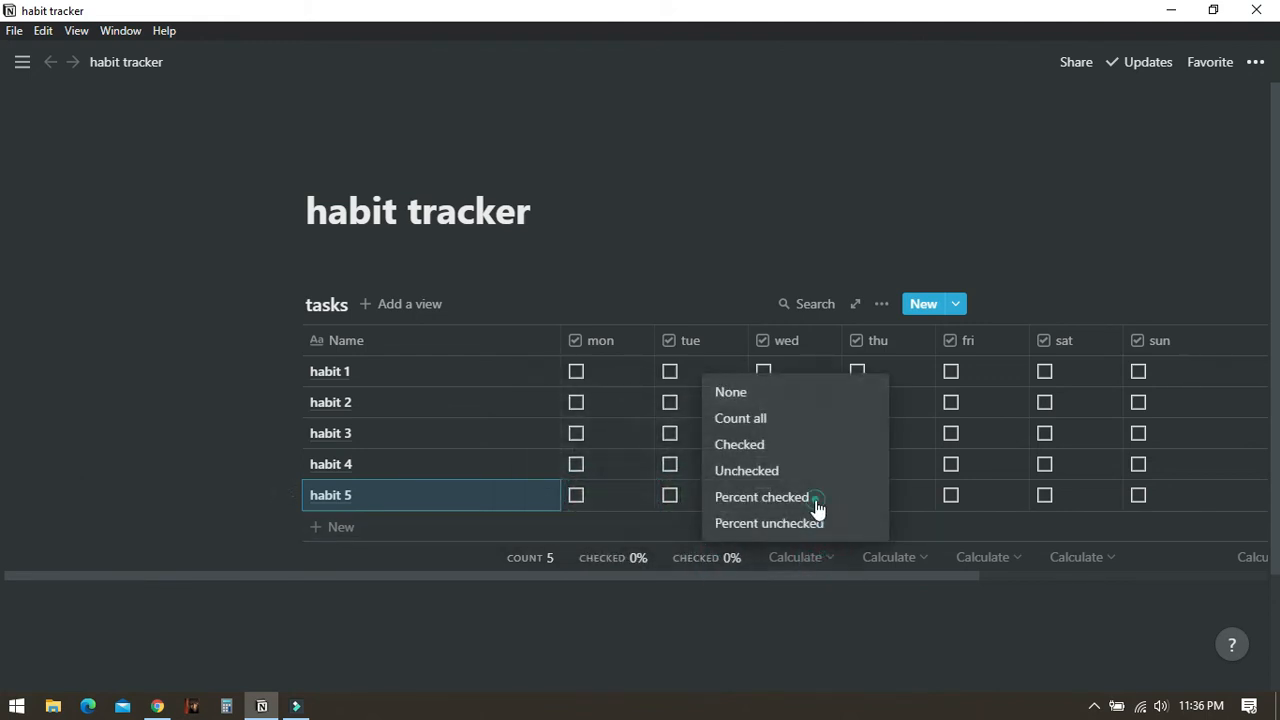
{"action": "left_click", "coordinate": [814, 497]}
- Set the calculation under the thu, fri, sat and sun columns to Percent checked
{"action": "left_click", "coordinate": [900, 558]}
{"action": "left_click", "coordinate": [906, 500]}
{"action": "left_click", "coordinate": [1000, 558]}
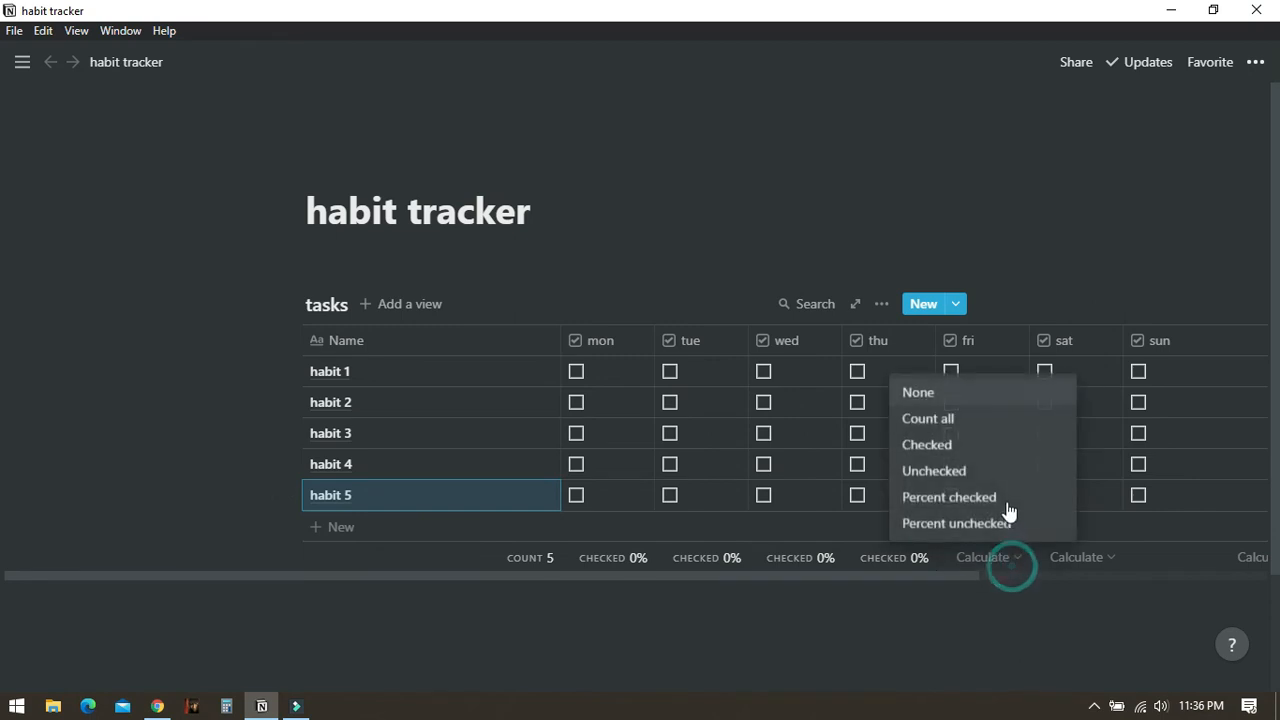
{"action": "left_click", "coordinate": [1003, 496]}
{"action": "left_click", "coordinate": [1077, 558]}
{"action": "left_click", "coordinate": [1080, 496]}
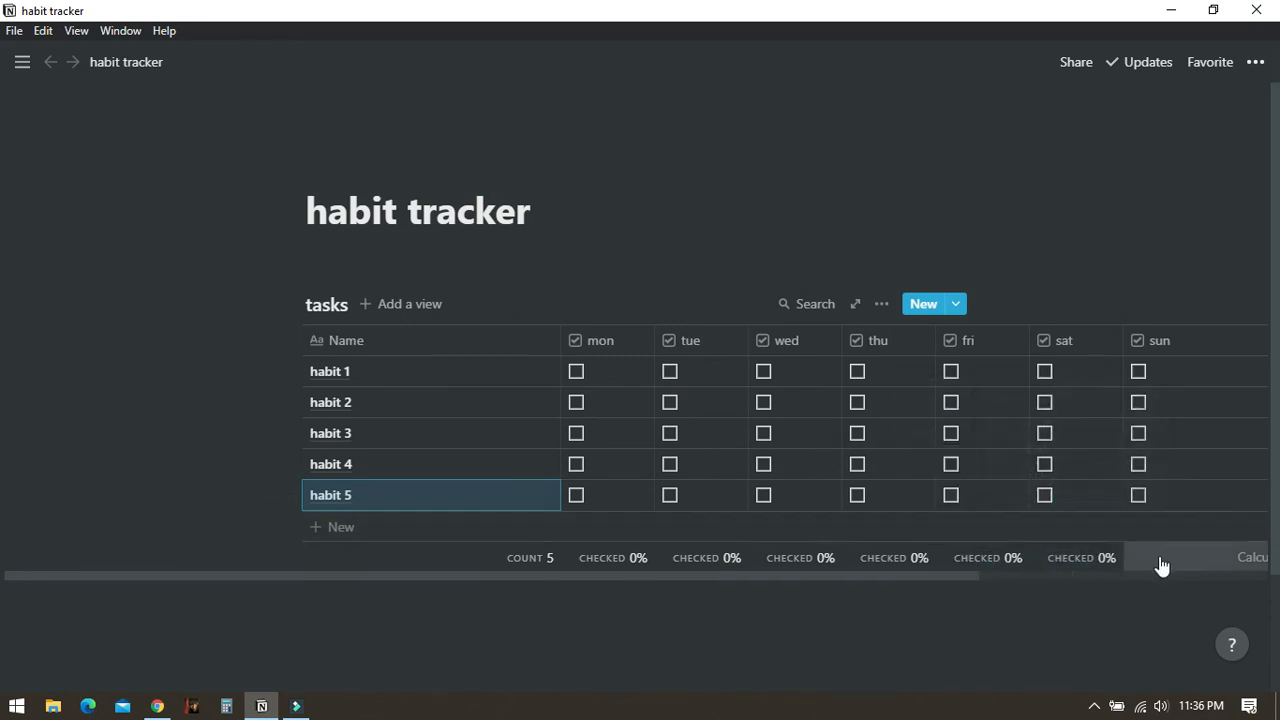
{"action": "left_click", "coordinate": [1160, 567]}
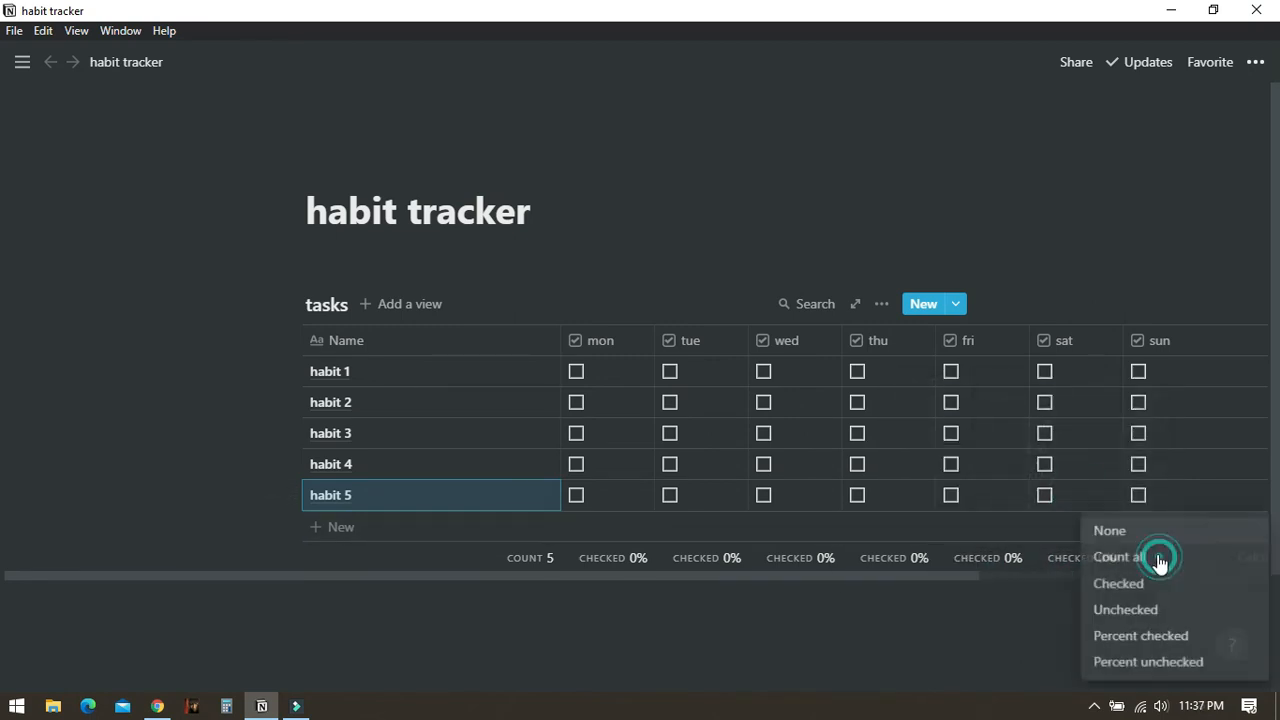
{"action": "left_click", "coordinate": [1142, 640]}
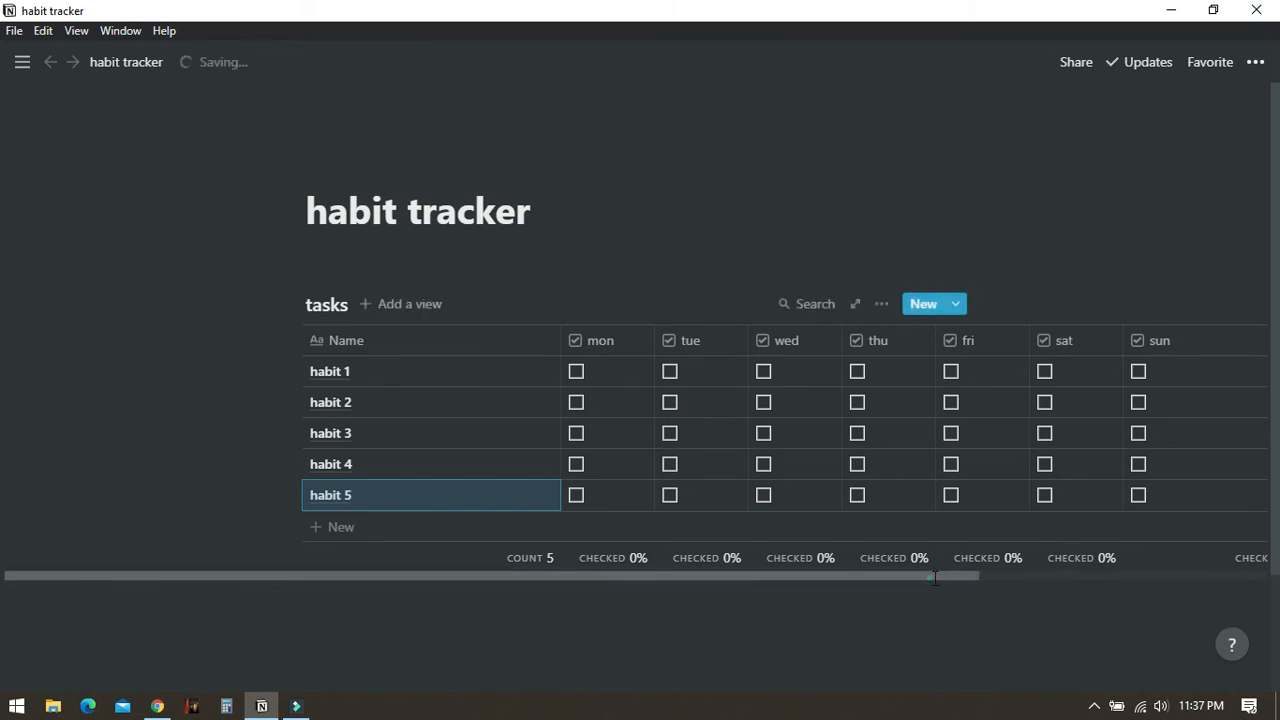
- Insert a Template button block above the tasks table
{"action": "left_click_drag", "start_coordinate": [945, 584], "coordinate": [1070, 588]}
{"action": "left_click", "coordinate": [409, 252]}
{"action": "left_click", "coordinate": [410, 252]}
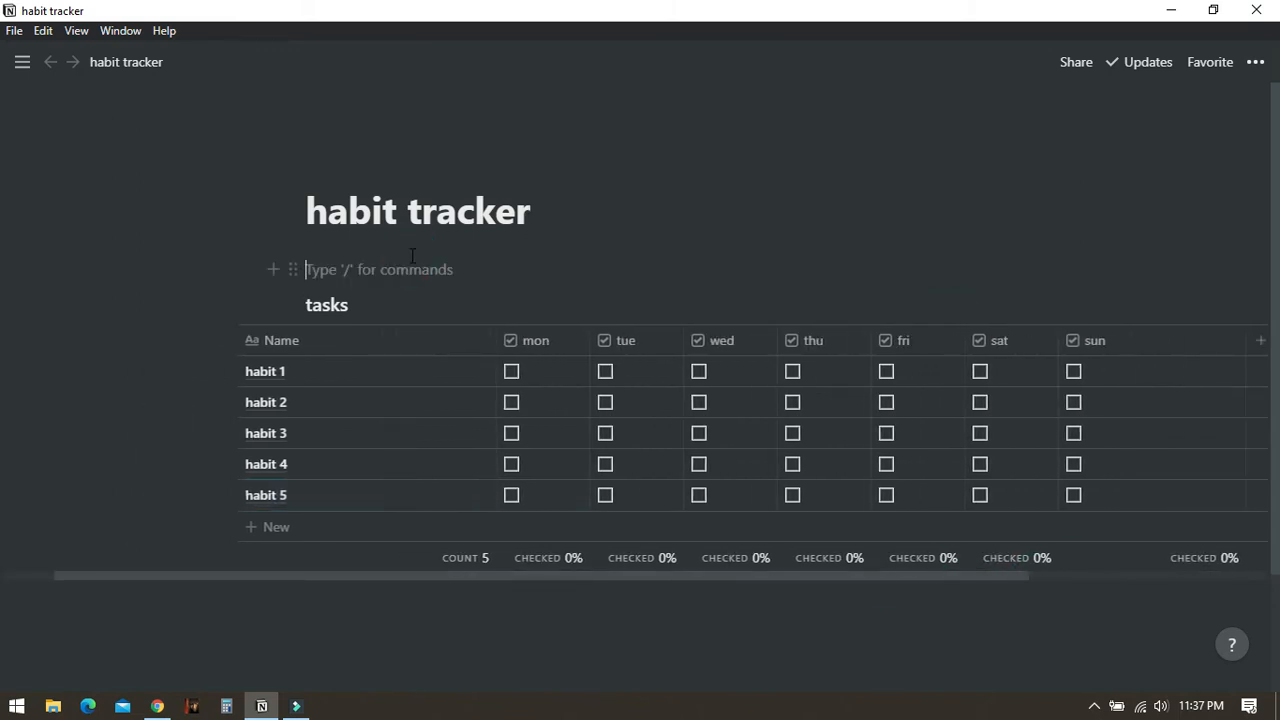
{"action": "type", "text": "/tem"}
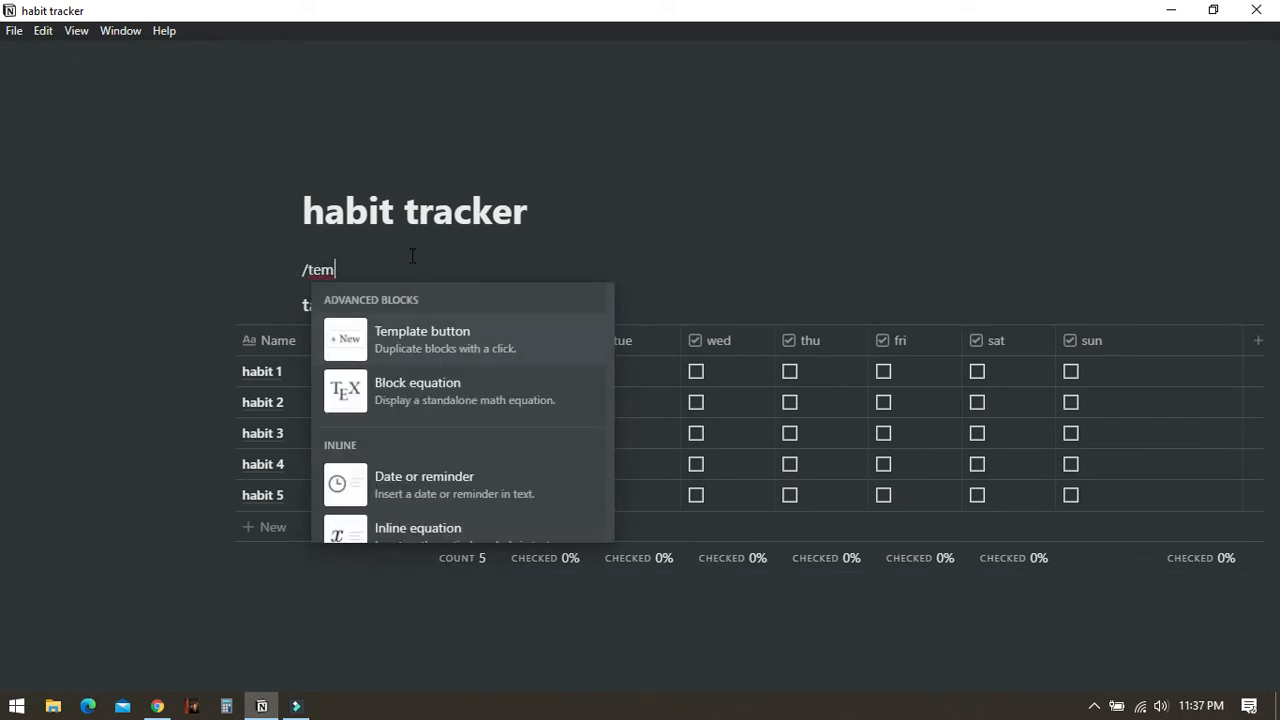
{"action": "left_click", "coordinate": [443, 350]}
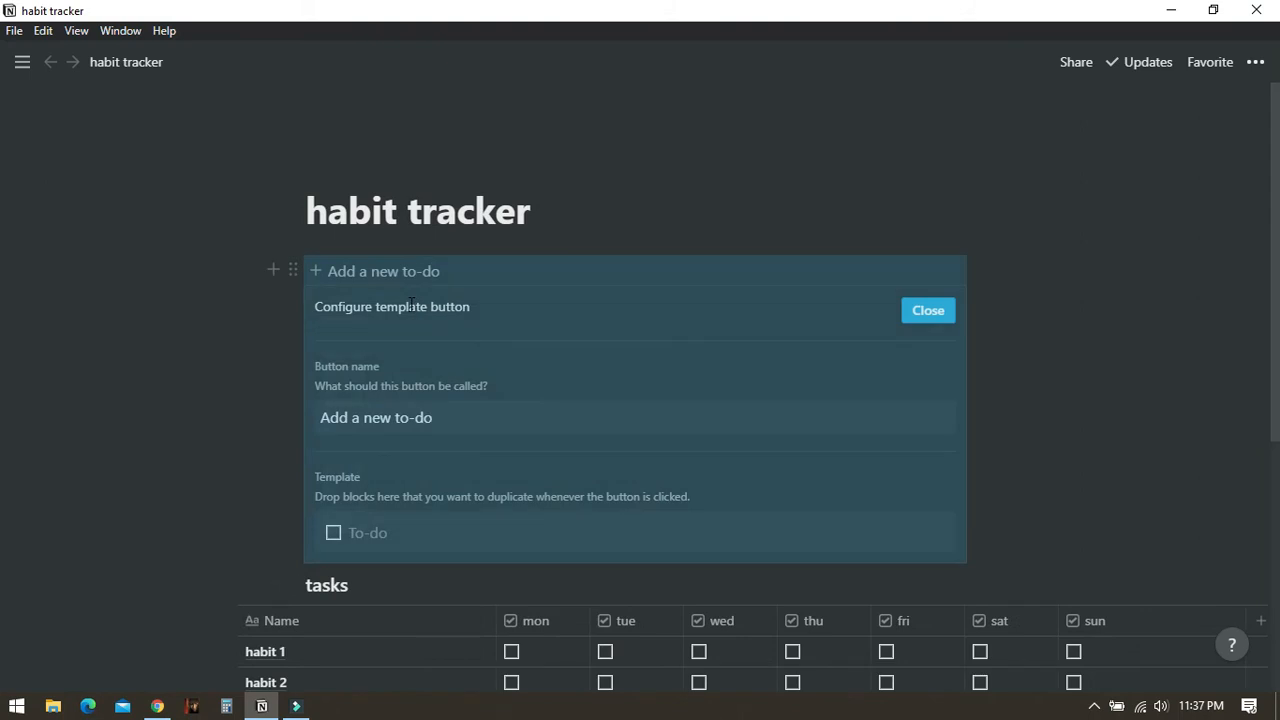
- Rename the template button to new to-do
{"action": "scroll", "coordinate": [436, 310], "scroll_direction": "down", "scroll_amount": 2}
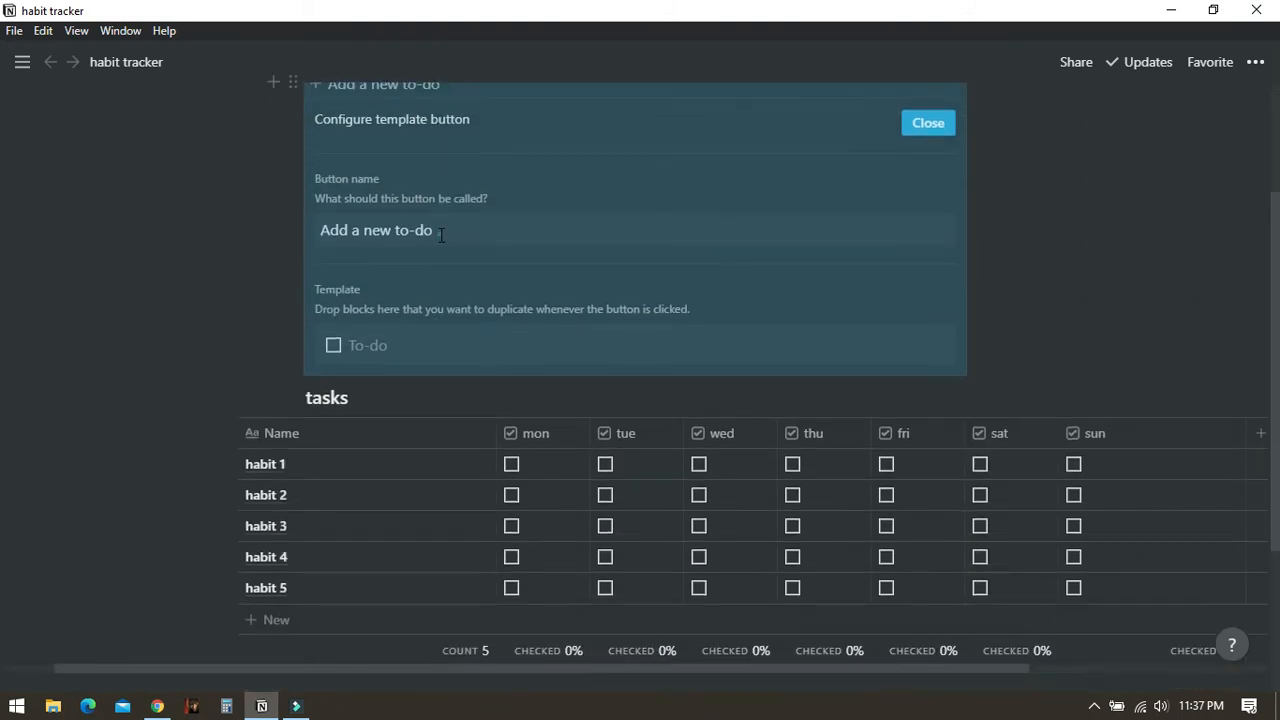
{"action": "left_click", "coordinate": [441, 234]}
{"action": "key", "text": "Left"}
{"action": "key", "text": "Left"}
{"action": "key", "text": "Left"}
{"action": "key", "text": "Left"}
{"action": "key", "text": "Left"}
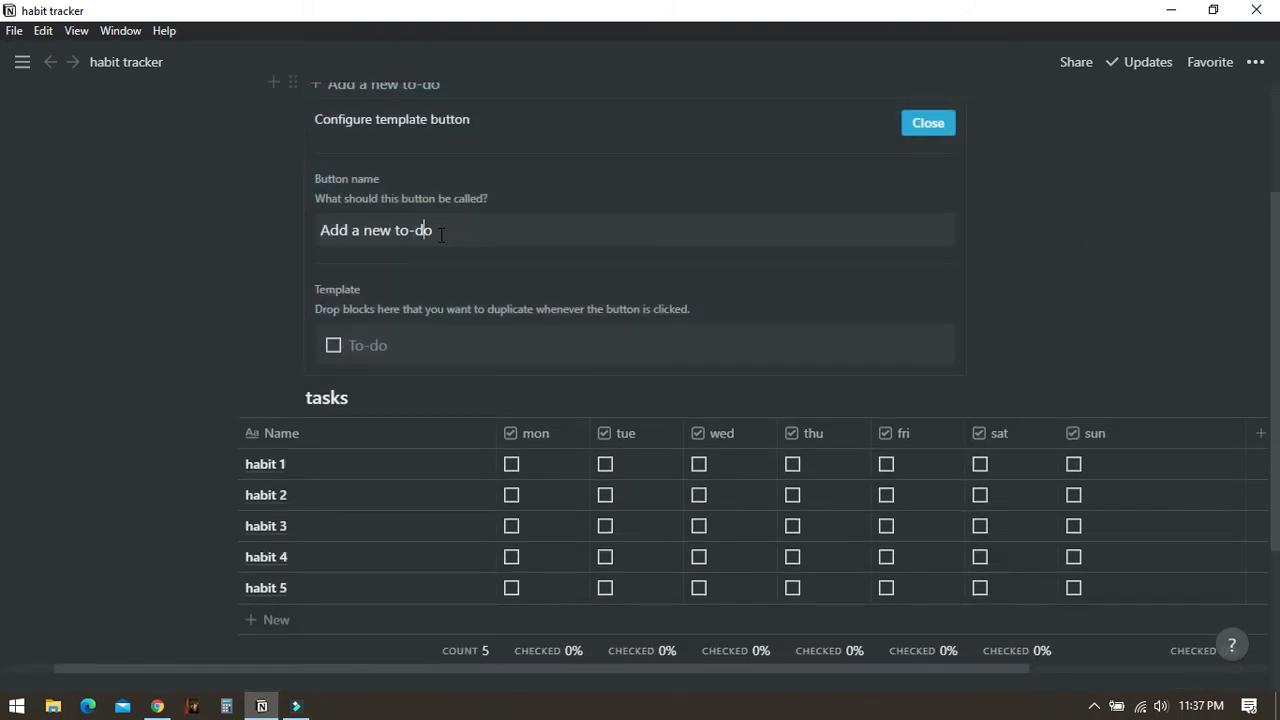
{"action": "key", "text": "BackSpace"}
{"action": "key", "text": "BackSpace"}
{"action": "key", "text": "BackSpace"}
{"action": "key", "text": "BackSpace"}
{"action": "key", "text": "BackSpace"}
{"action": "key", "text": "BackSpace"}
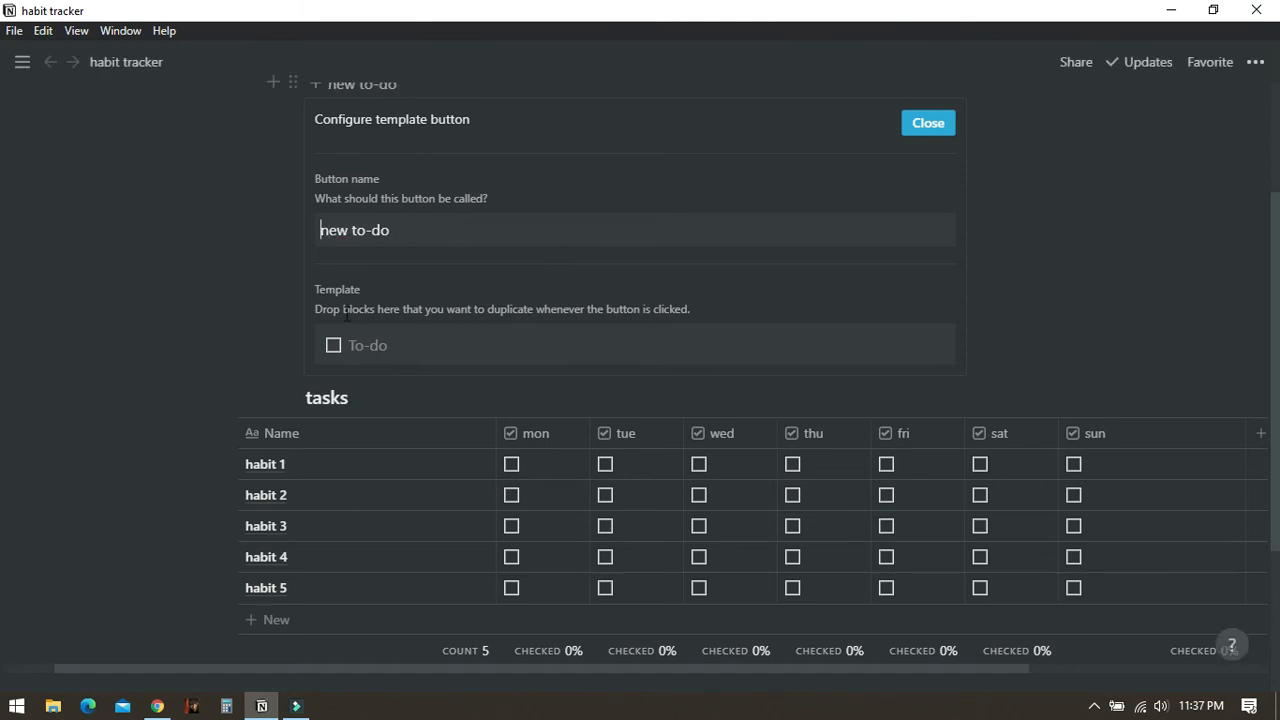
- Turn the template's to-do block into a toggle list titled weekly tasks
{"action": "left_click", "coordinate": [312, 347]}
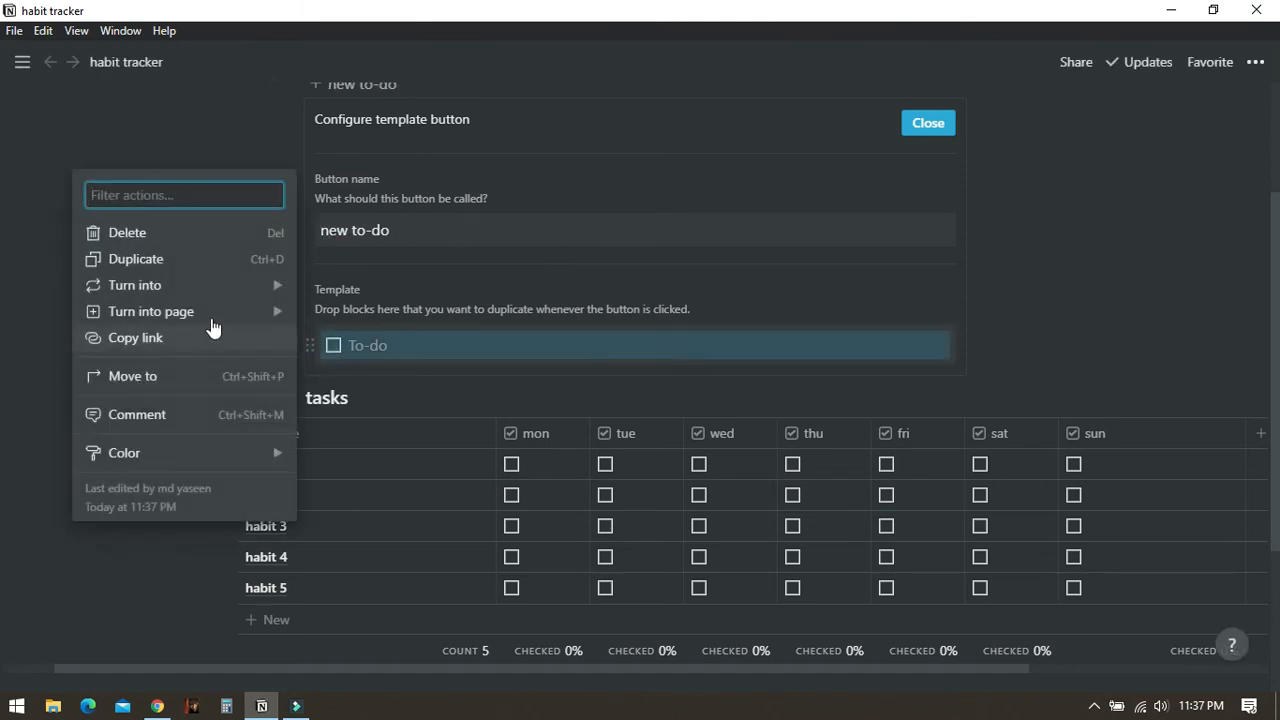
{"action": "mouse_move", "coordinate": [225, 294]}
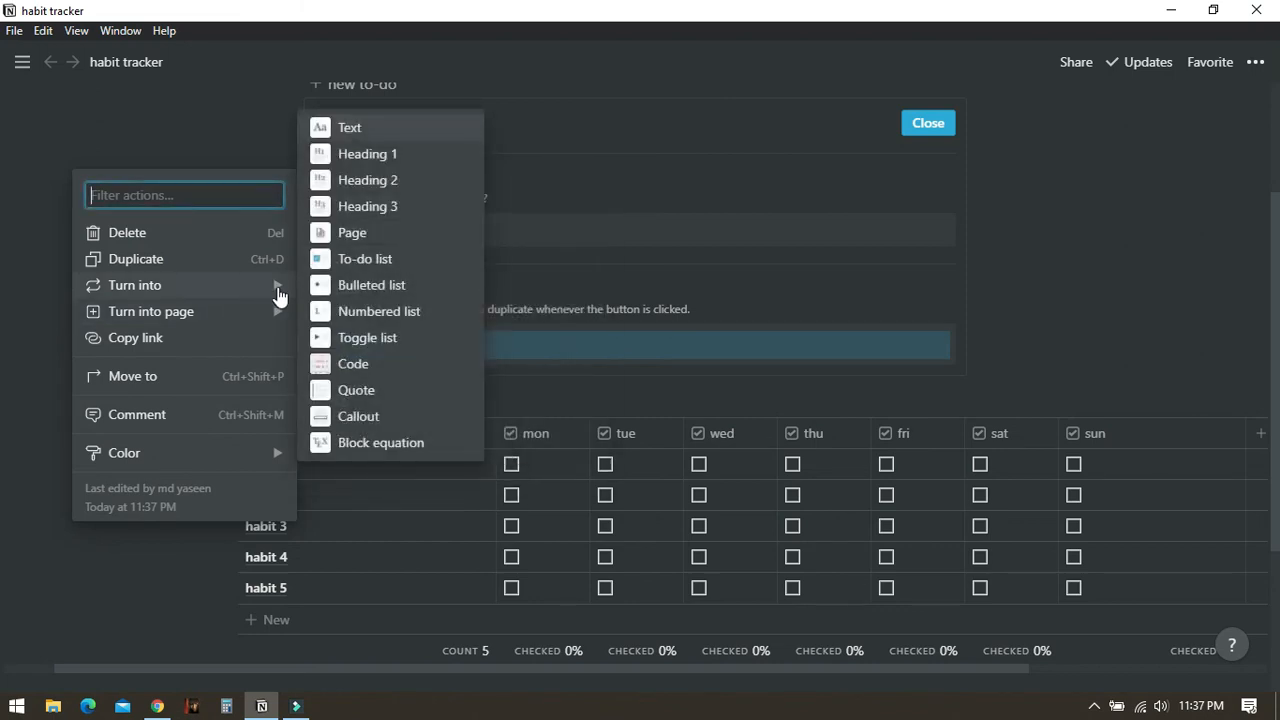
{"action": "left_click", "coordinate": [391, 338]}
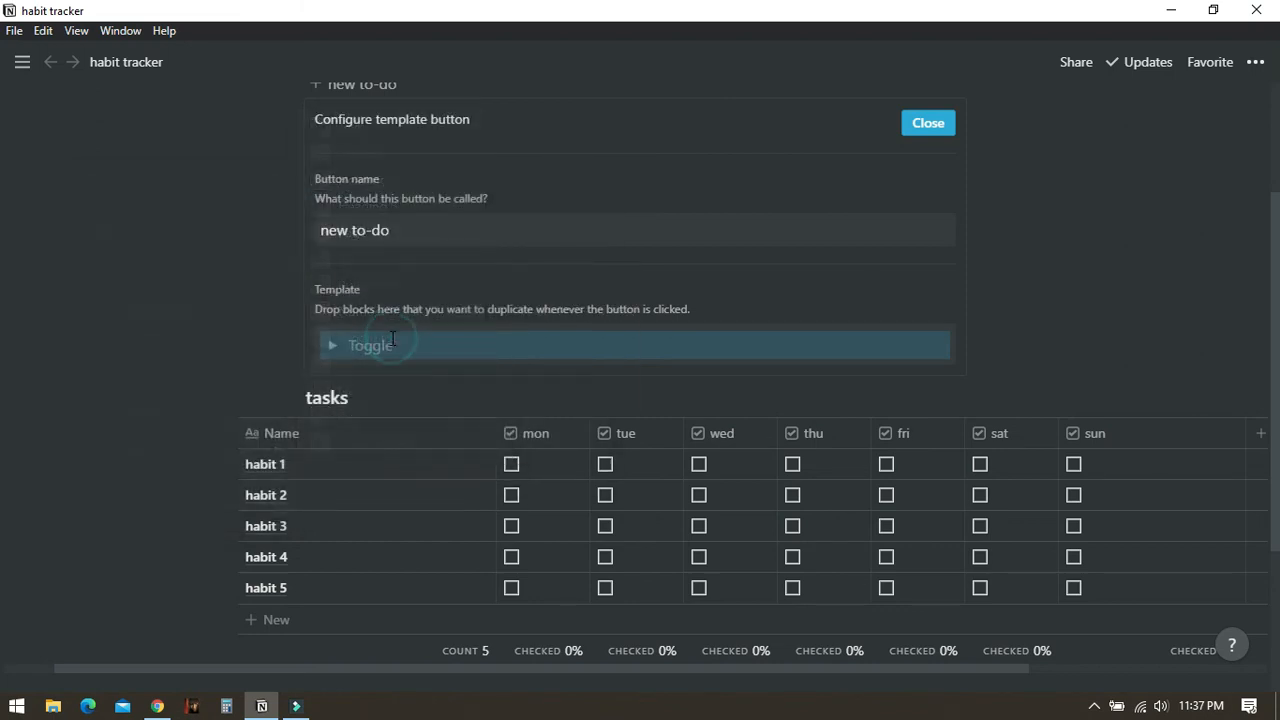
{"action": "left_click", "coordinate": [392, 346]}
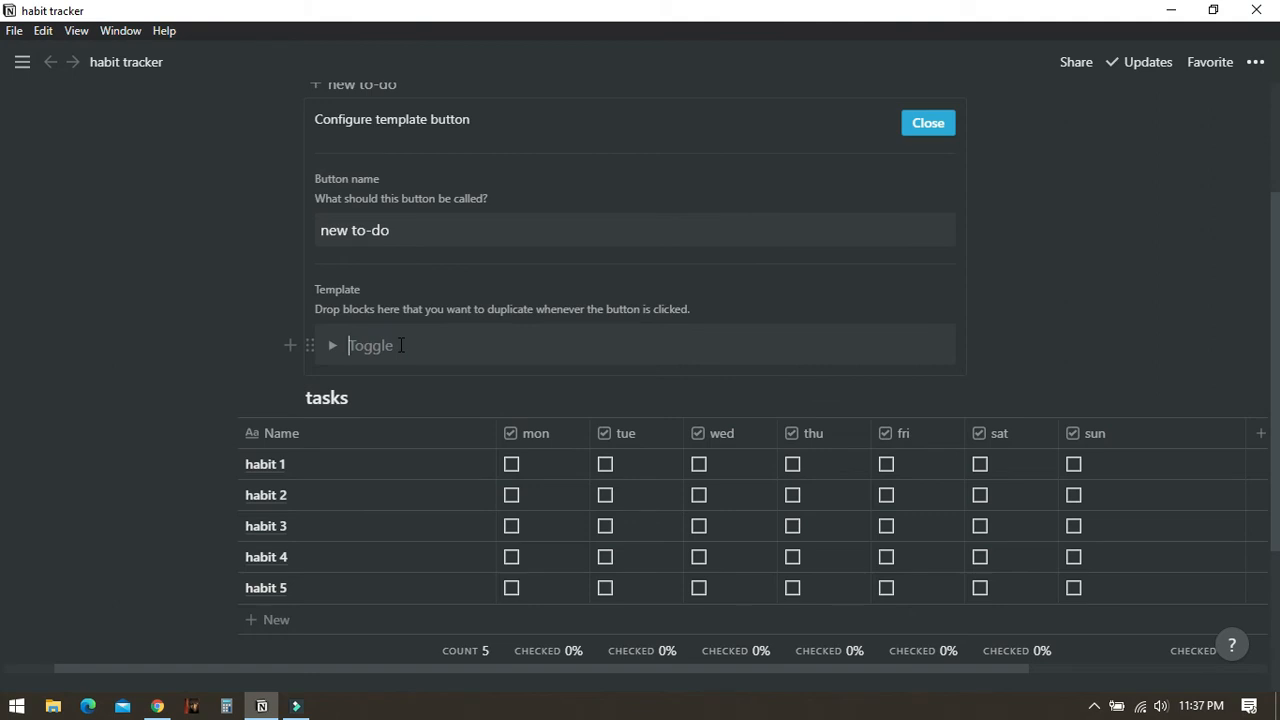
{"action": "type", "text": "weekly task"}
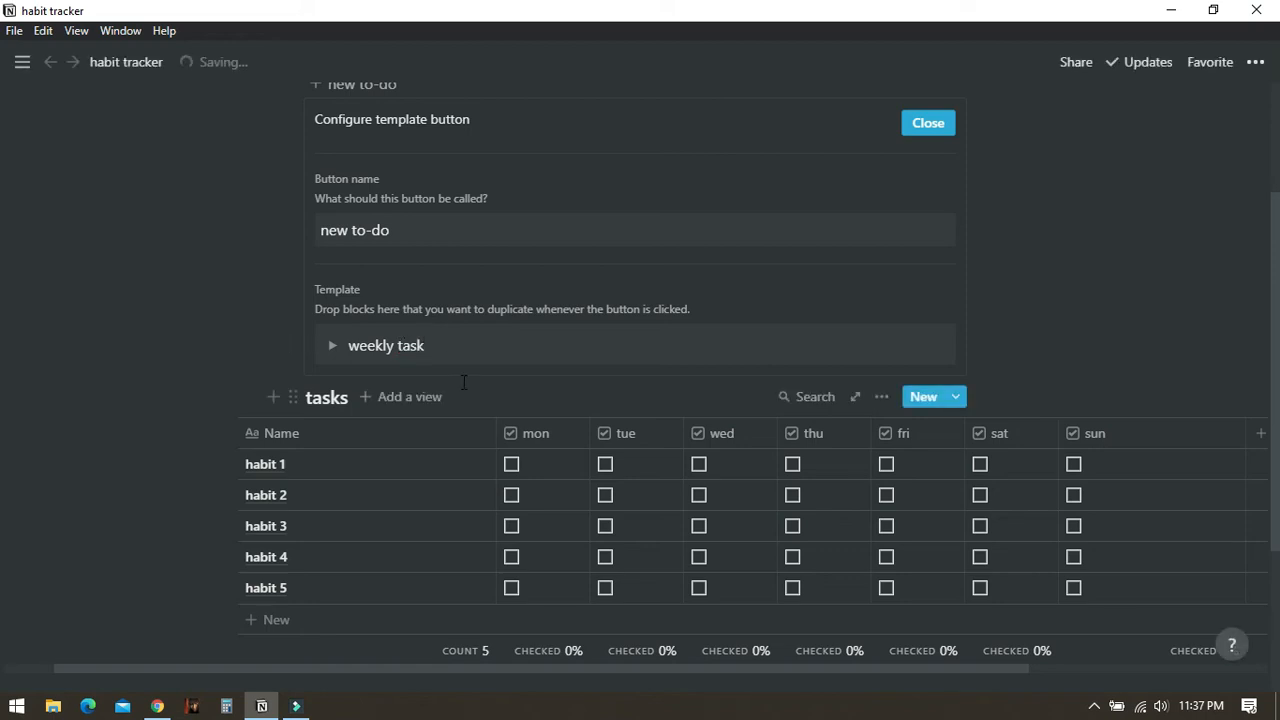
{"action": "type", "text": "s"}
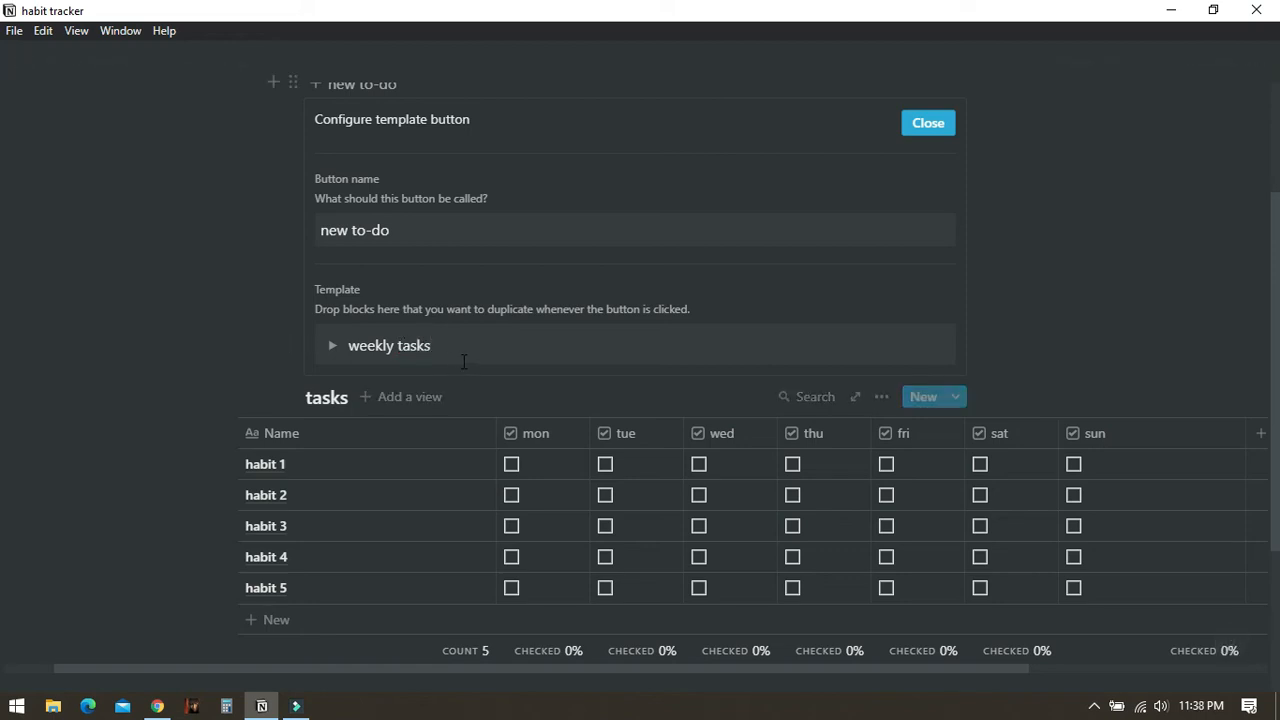
{"action": "left_click", "coordinate": [777, 291]}
{"action": "left_click", "coordinate": [1090, 364]}
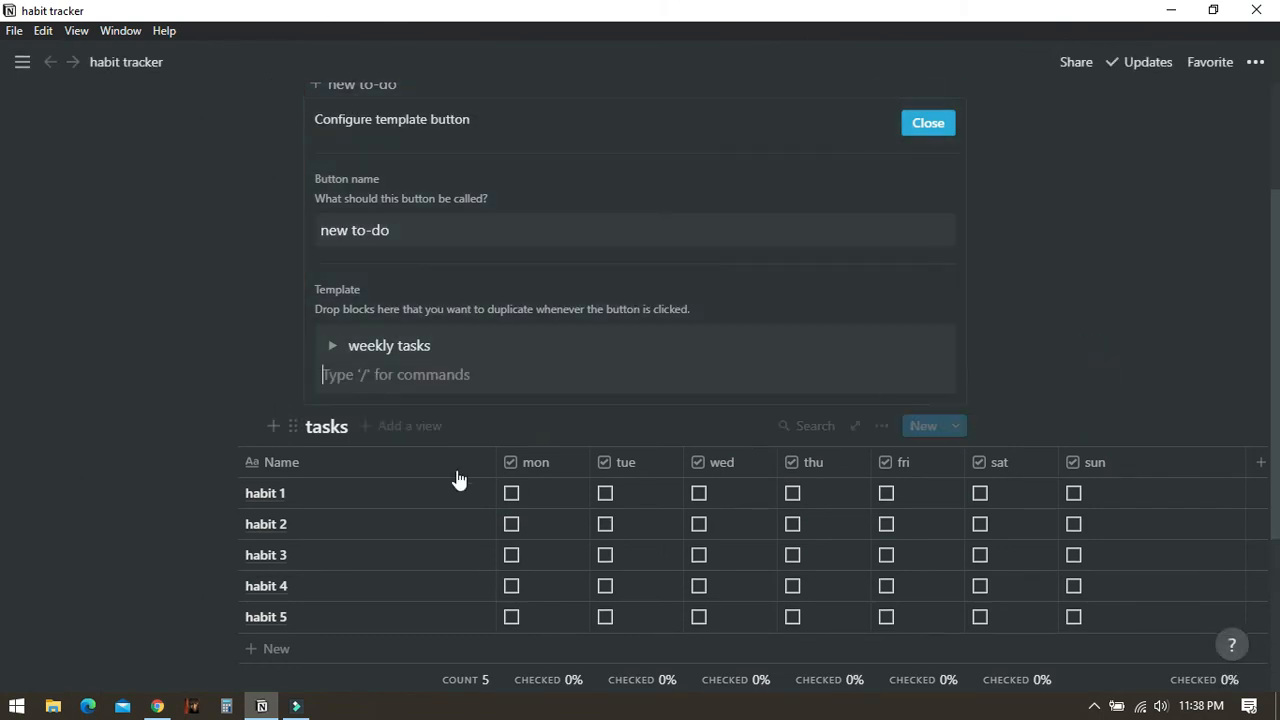
{"action": "key", "text": "BackSpace"}
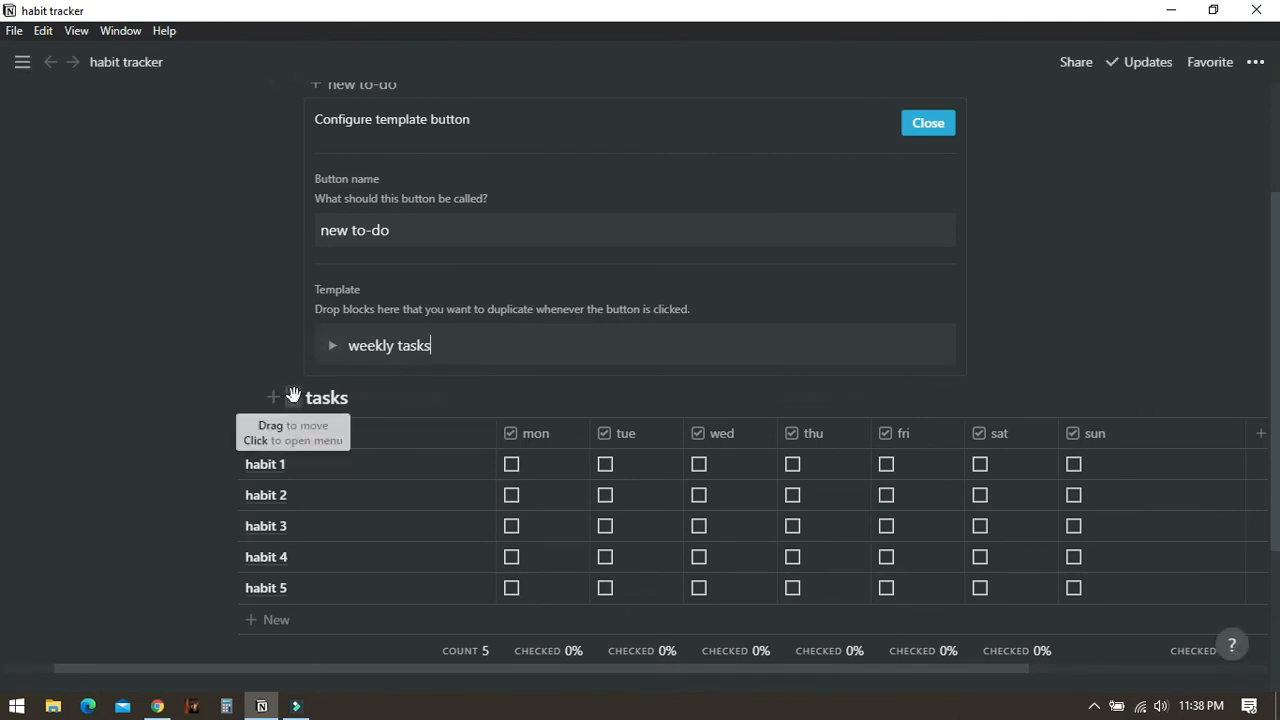
- Move the tasks table into the weekly tasks toggle inside the template
{"action": "left_click_drag", "start_coordinate": [293, 396], "coordinate": [357, 347]}
{"action": "left_click_drag", "start_coordinate": [357, 347], "coordinate": [422, 348]}
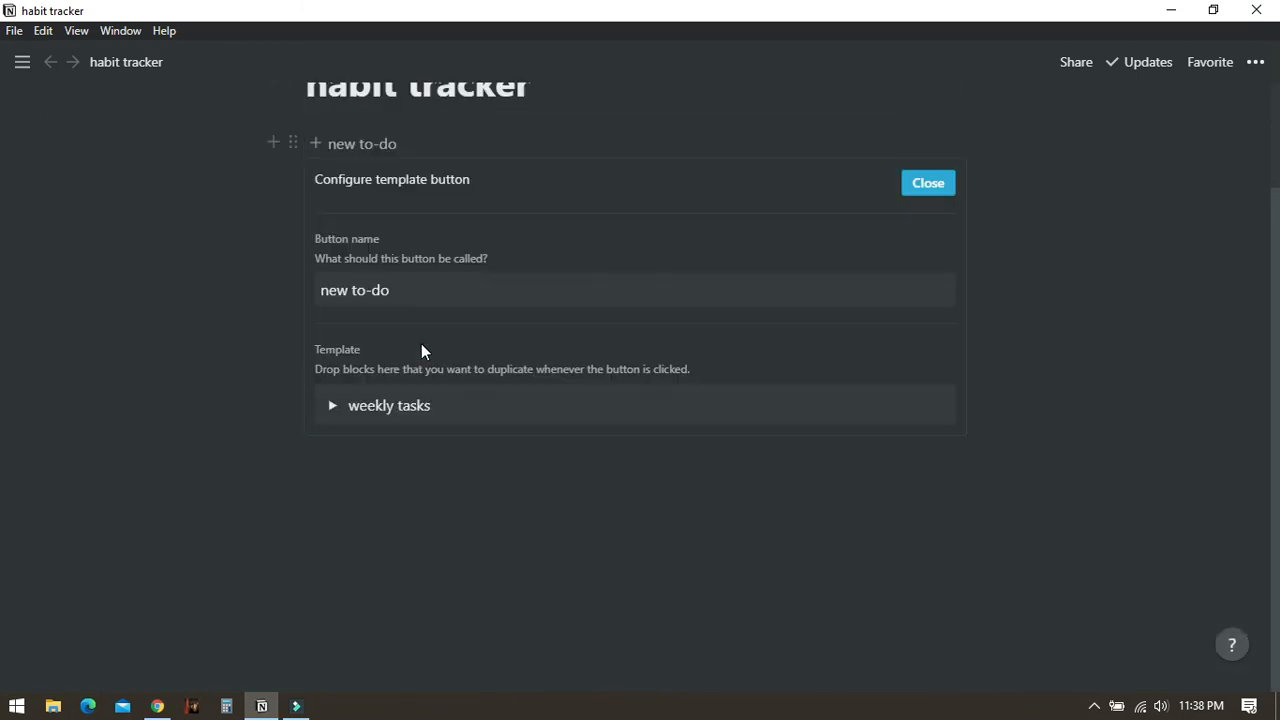
- Color the weekly tasks toggle inside the template yellow
{"action": "scroll", "coordinate": [771, 403], "scroll_direction": "up", "scroll_amount": 2}
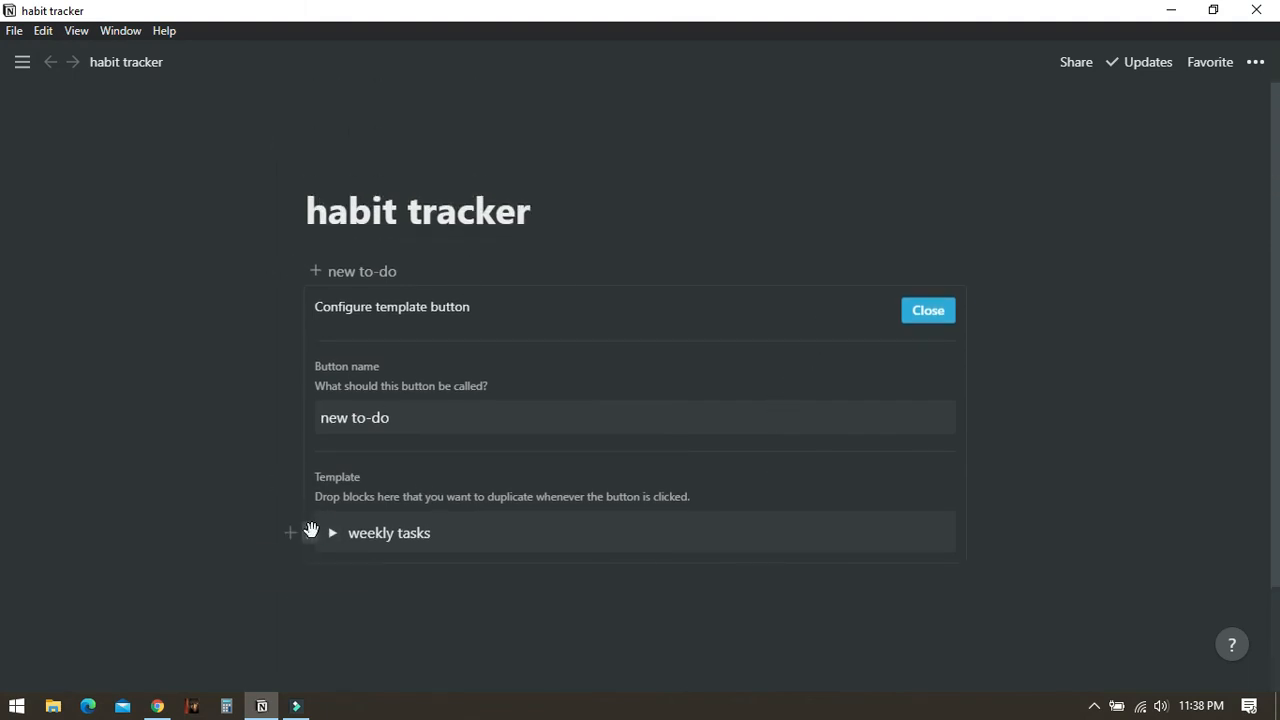
{"action": "left_click", "coordinate": [309, 532]}
{"action": "mouse_move", "coordinate": [203, 609]}
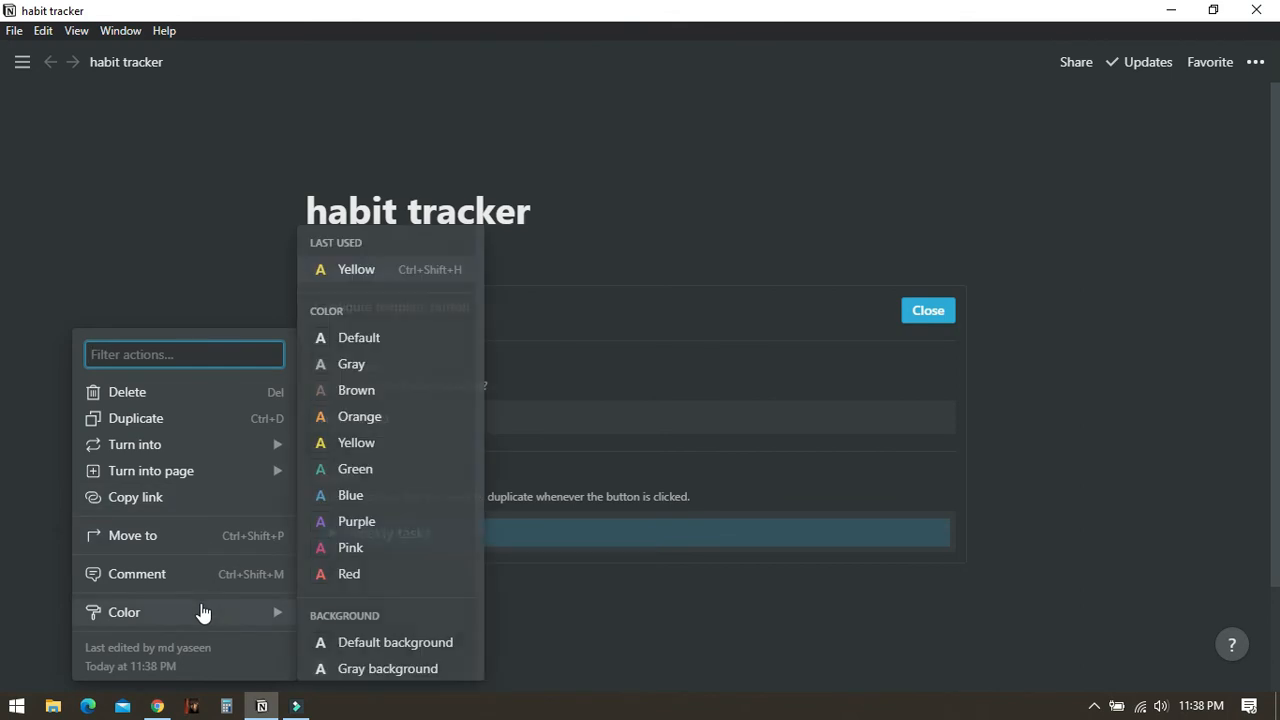
{"action": "scroll", "coordinate": [396, 459], "scroll_direction": "down", "scroll_amount": 3}
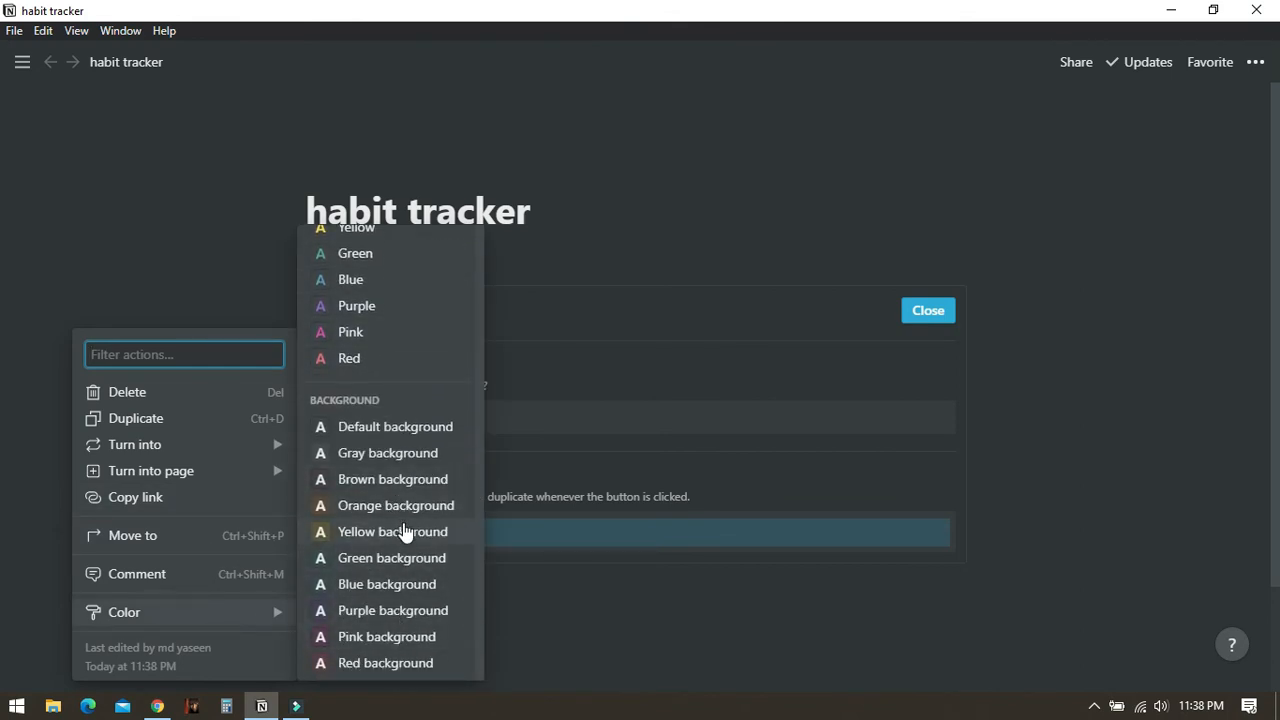
{"action": "scroll", "coordinate": [374, 420], "scroll_direction": "up", "scroll_amount": 3}
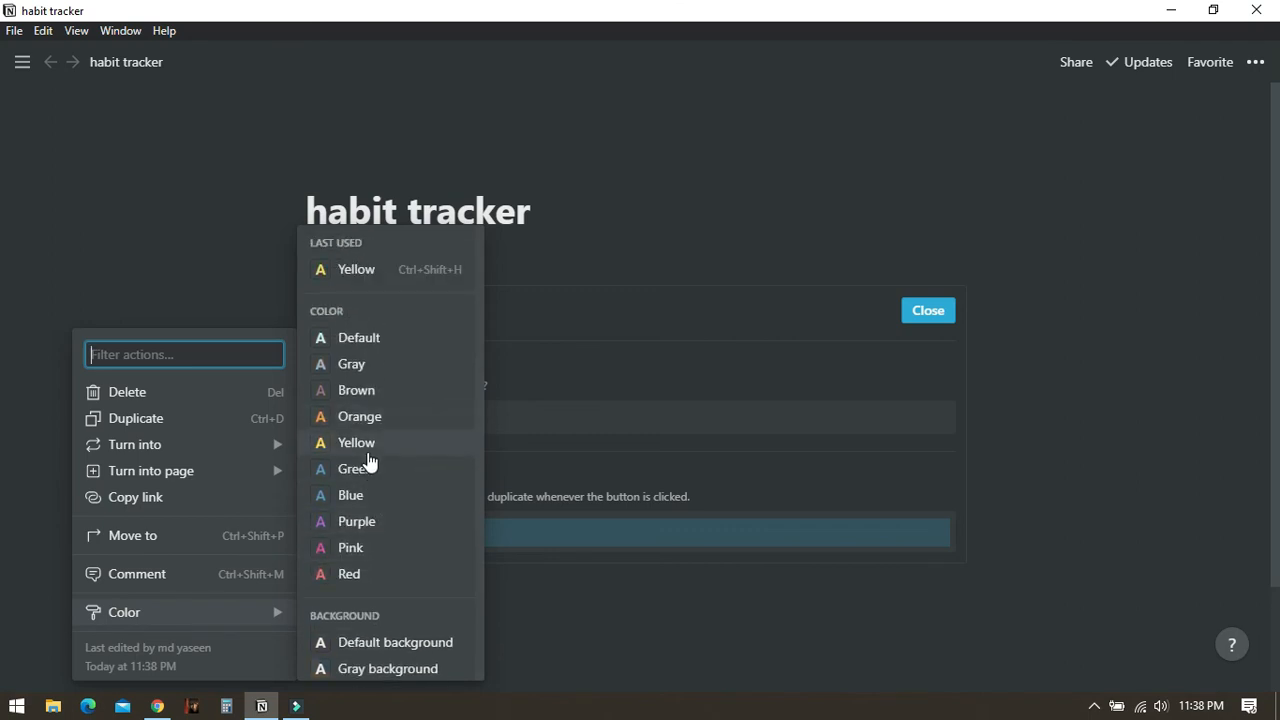
{"action": "left_click", "coordinate": [370, 448]}
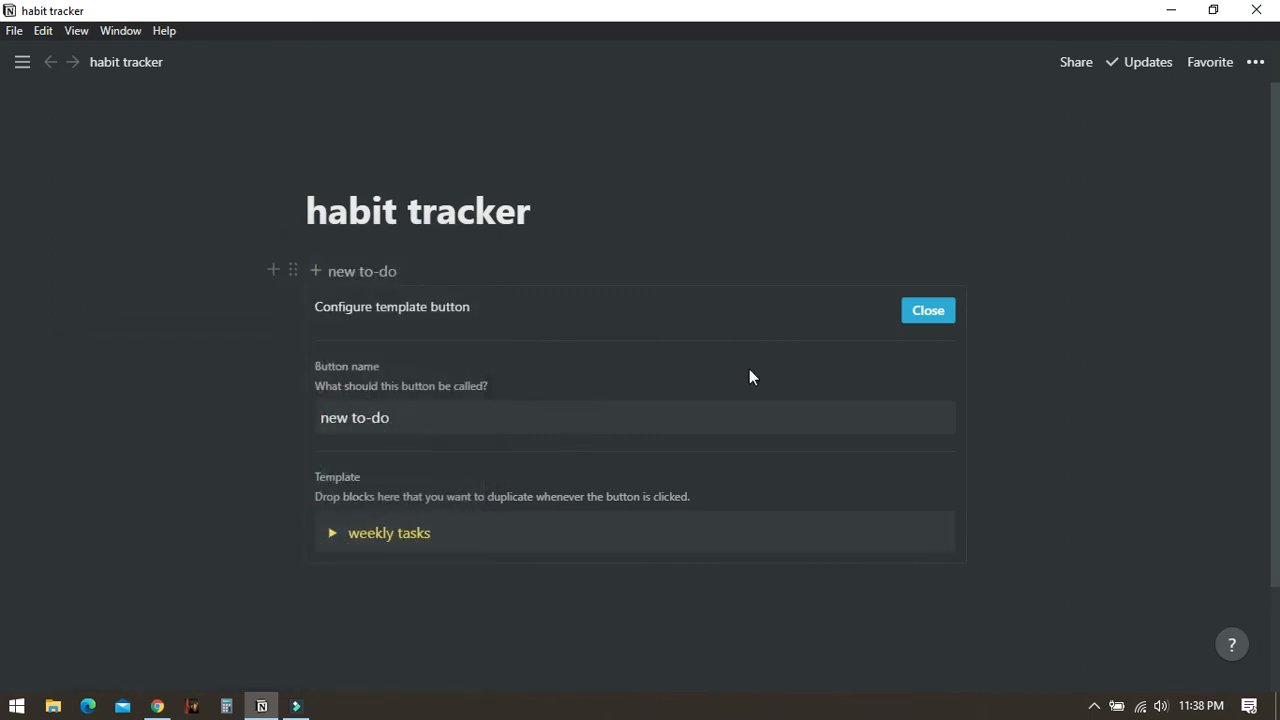
- Close the template configuration and use the new to-do button to create a weekly tasks toggle
{"action": "left_click", "coordinate": [938, 320]}
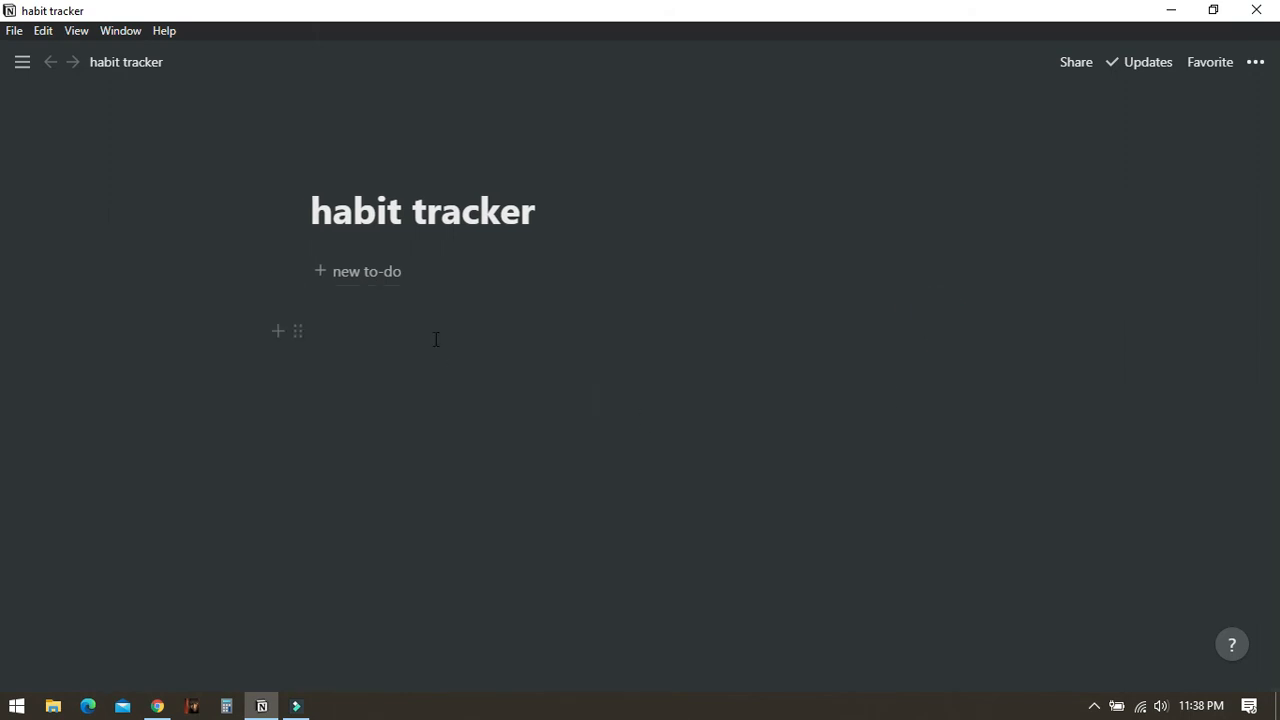
{"action": "left_click", "coordinate": [322, 272]}
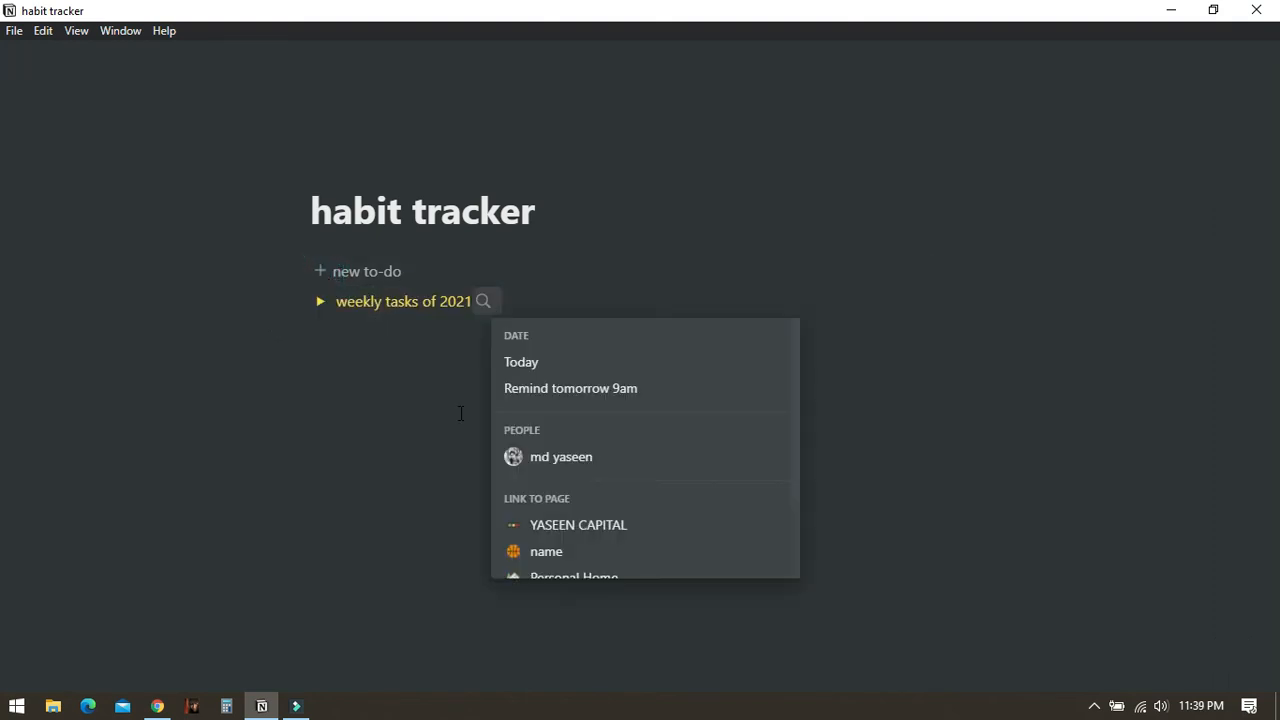
- Append a date mention to the toggle titled weekly tasks of 2021, searching feb 01 2021 and choosing Next Monday
{"action": "type", "text": "2"}
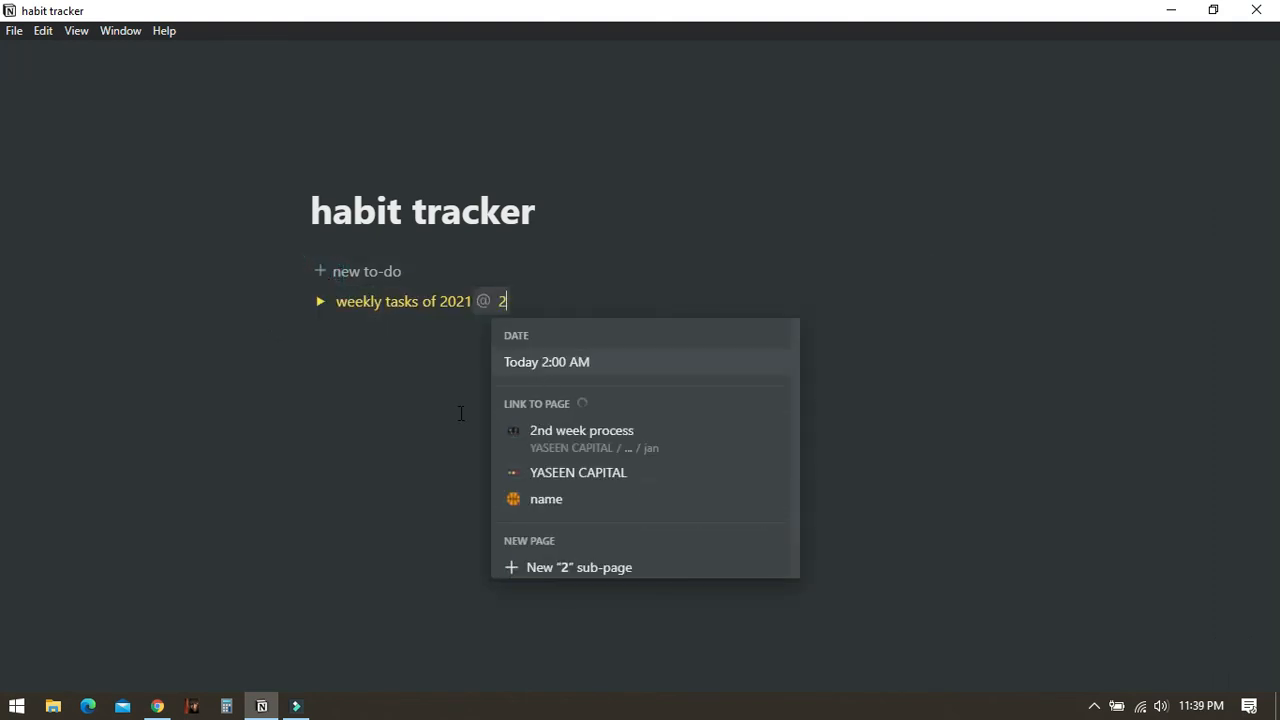
{"action": "key", "text": "BackSpace"}
{"action": "type", "text": "f"}
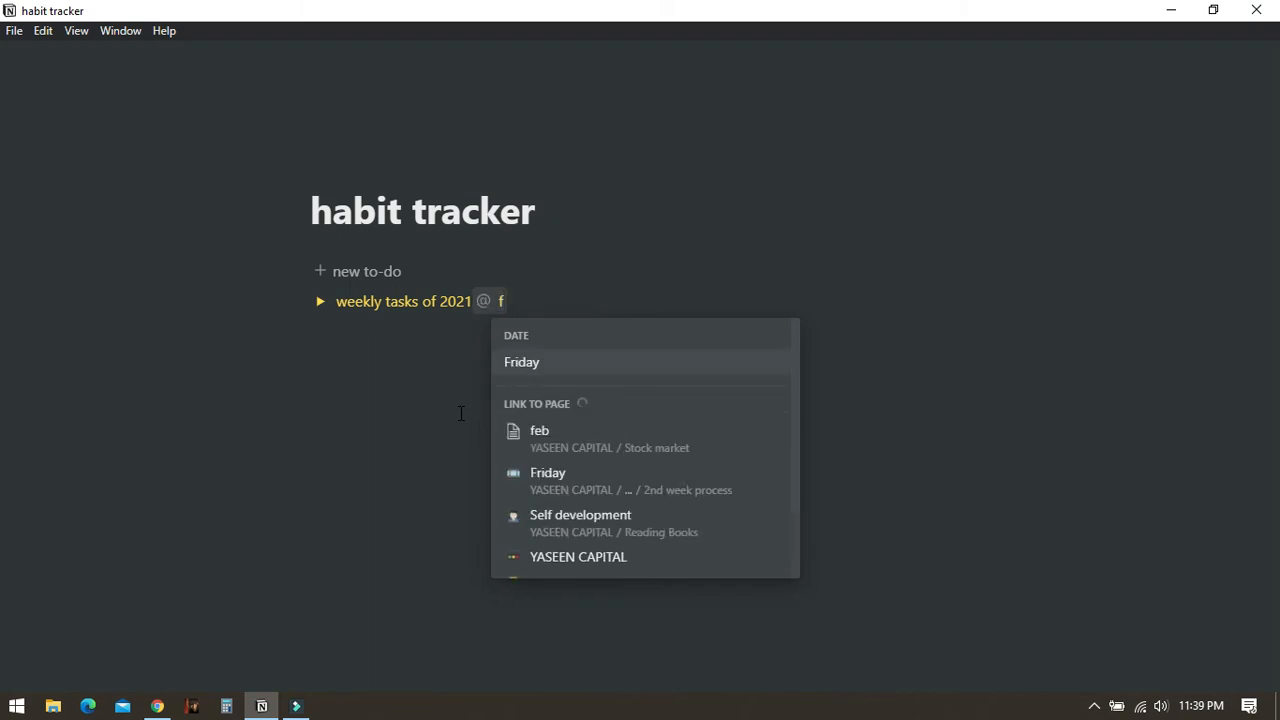
{"action": "type", "text": "eb"}
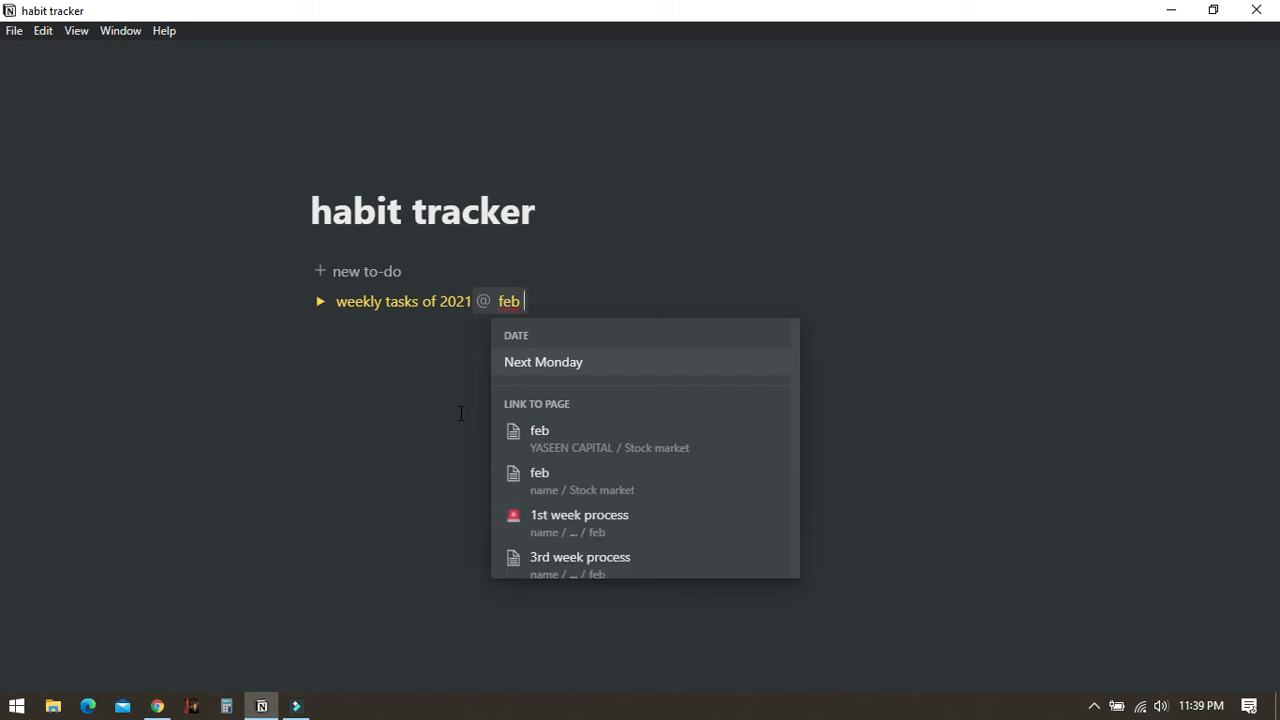
{"action": "type", "text": " 01"}
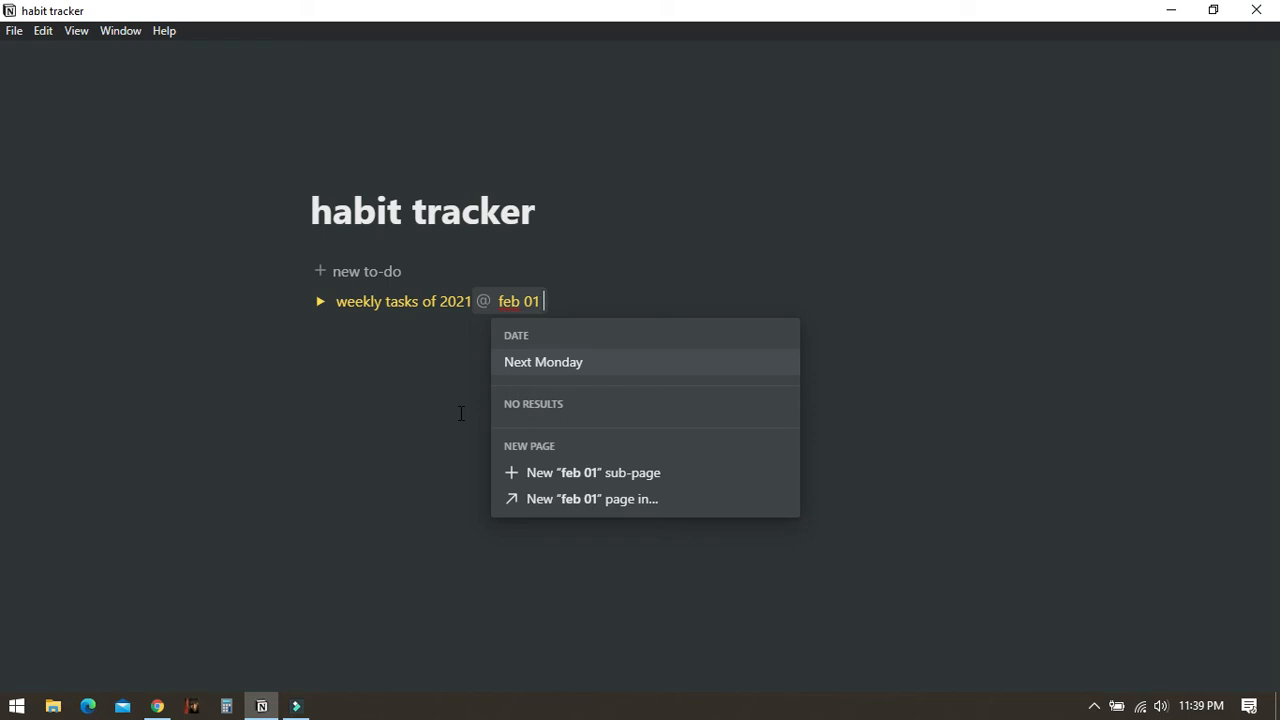
{"action": "type", "text": " 202"}
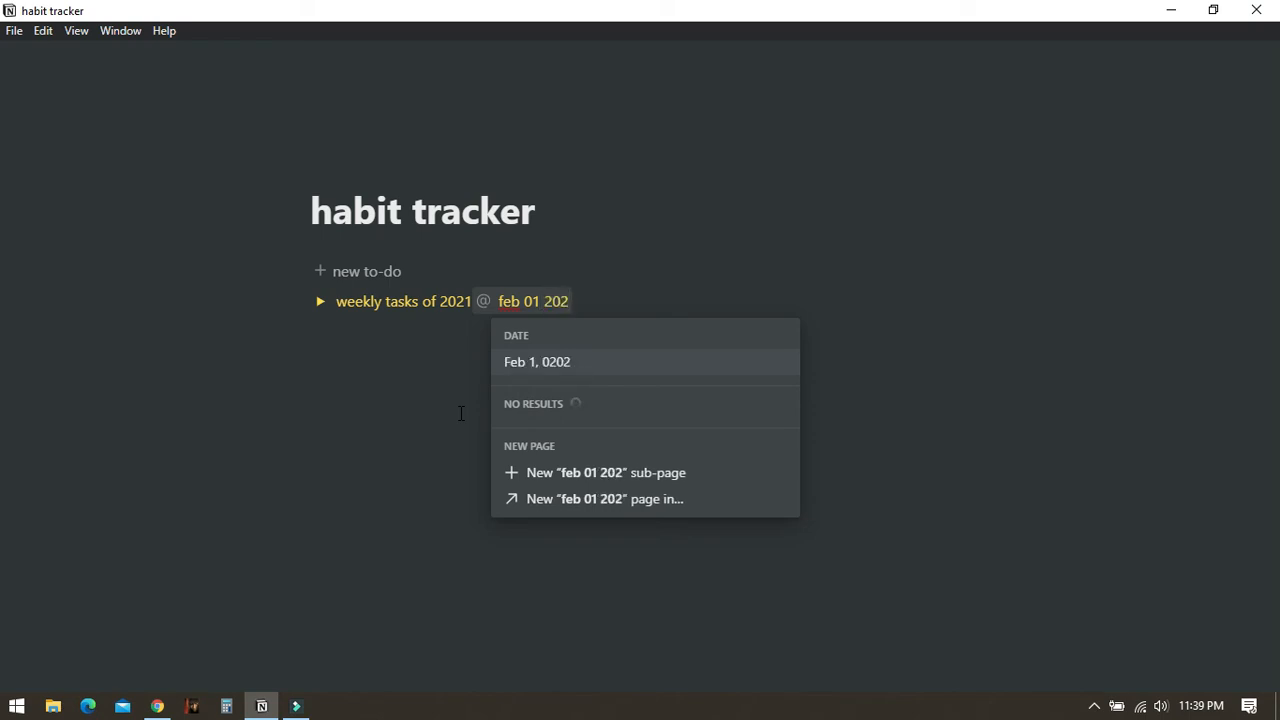
{"action": "type", "text": "1"}
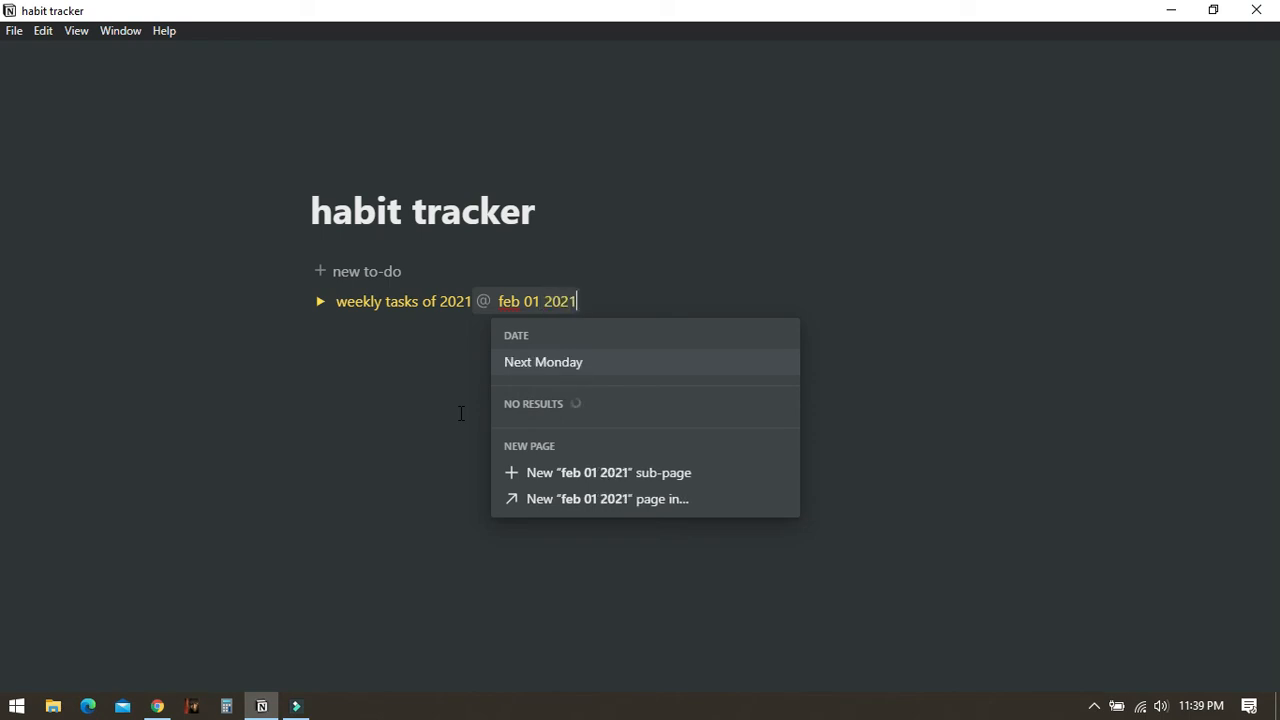
{"action": "left_click", "coordinate": [551, 364]}
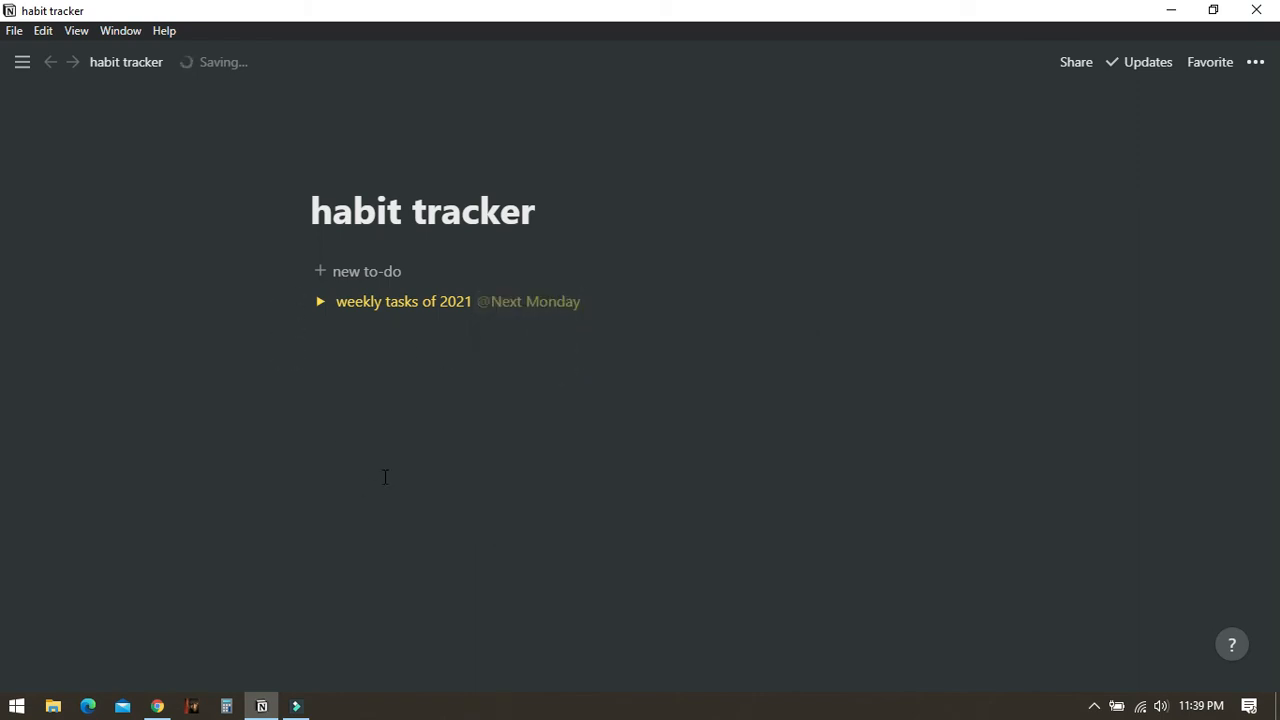
- Expand the new toggle and narrow the table's Name column so more day columns fit
{"action": "left_click", "coordinate": [320, 310]}
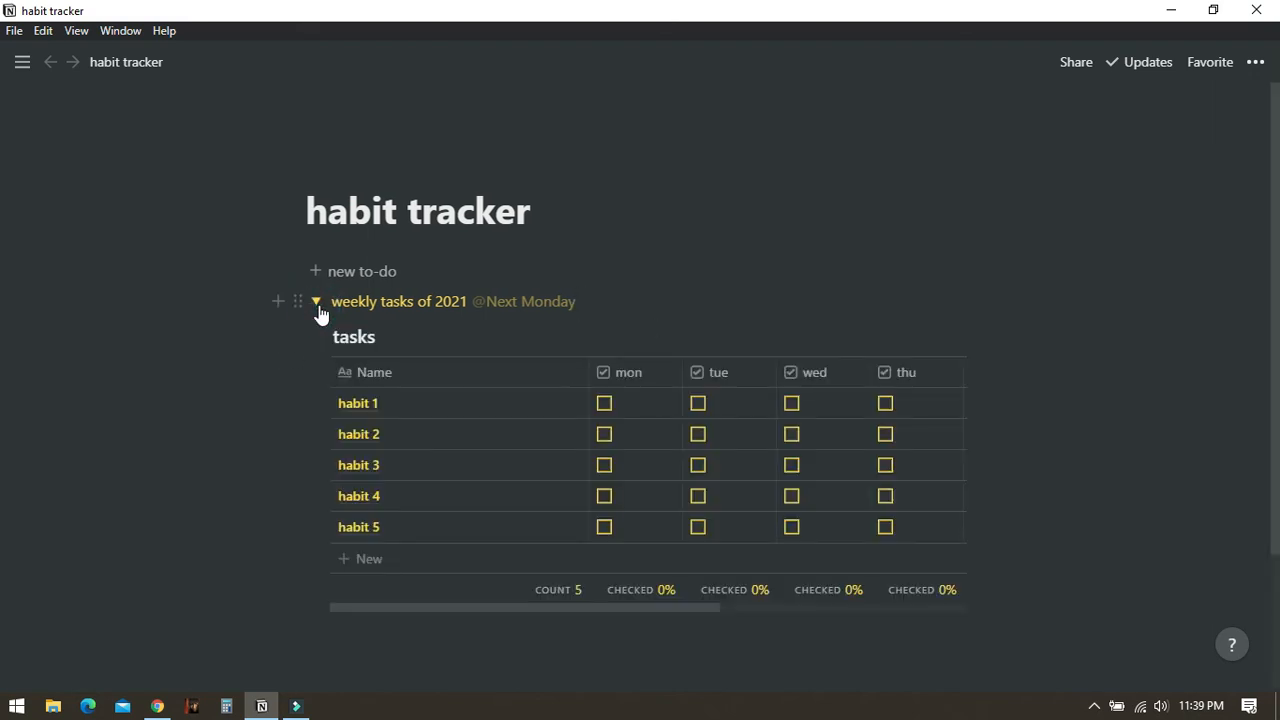
{"action": "left_click_drag", "start_coordinate": [697, 612], "coordinate": [640, 604]}
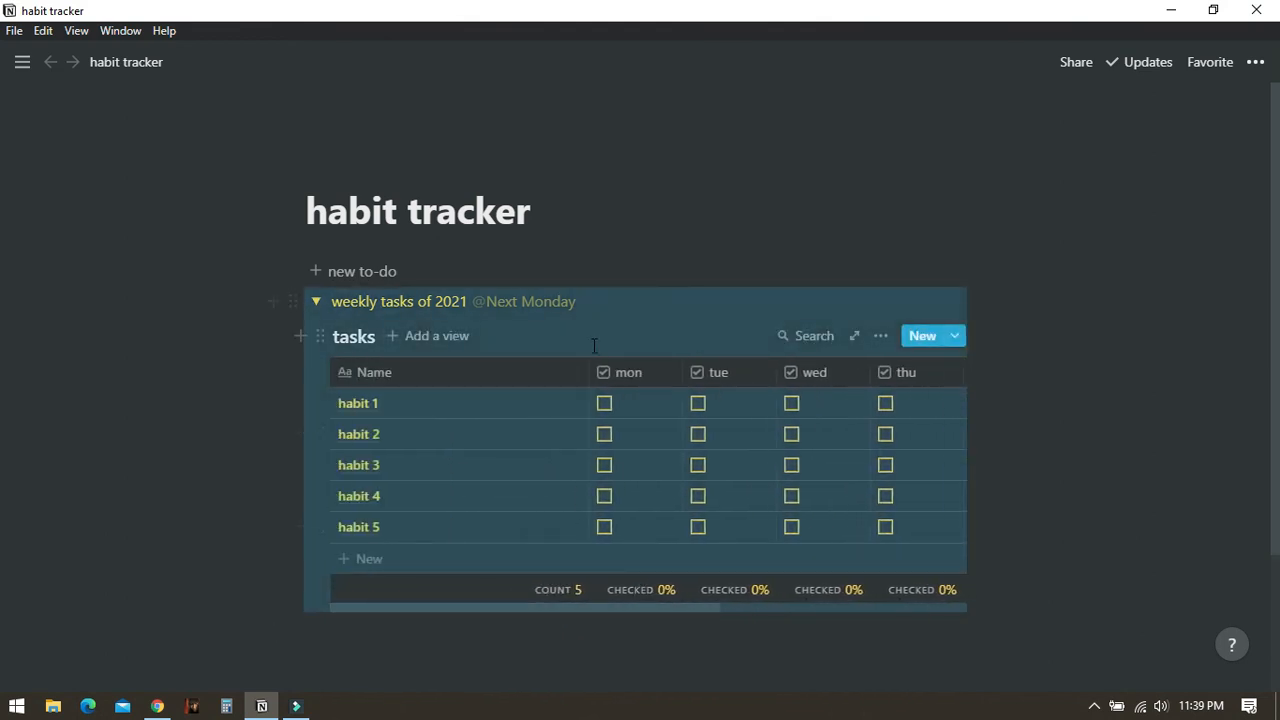
{"action": "left_click_drag", "start_coordinate": [589, 366], "coordinate": [446, 366]}
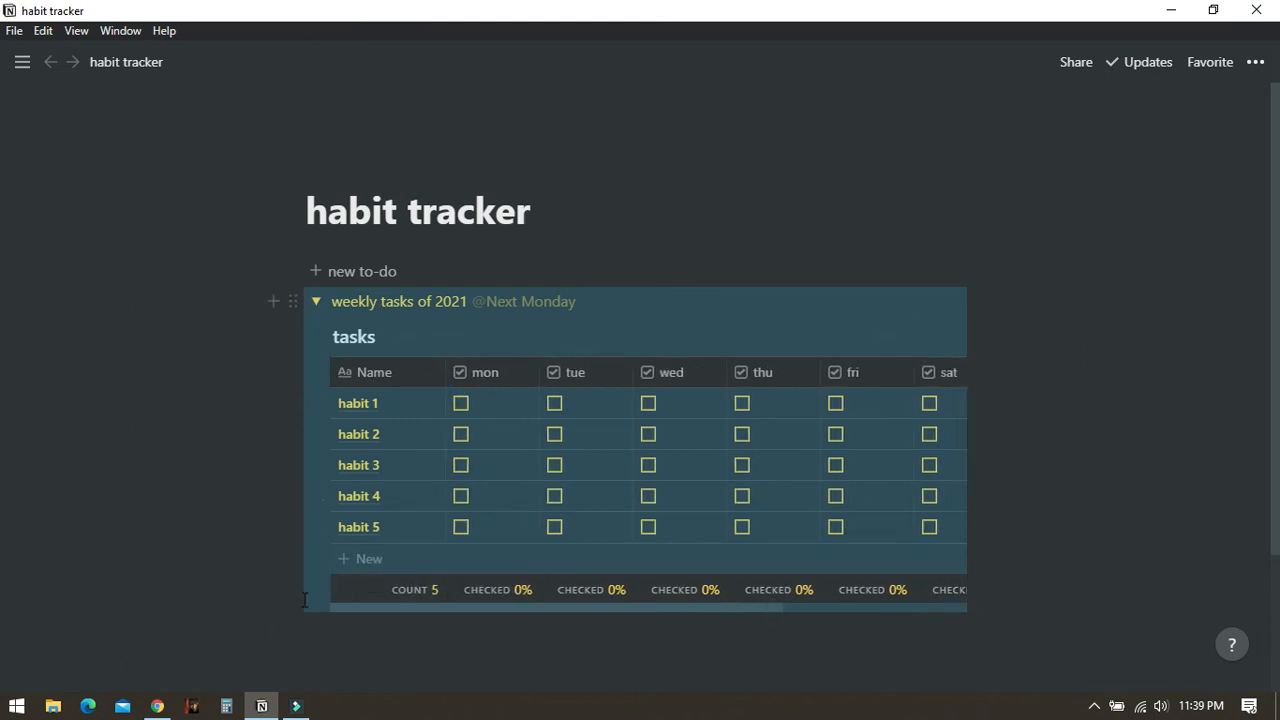
{"action": "left_click", "coordinate": [537, 668]}
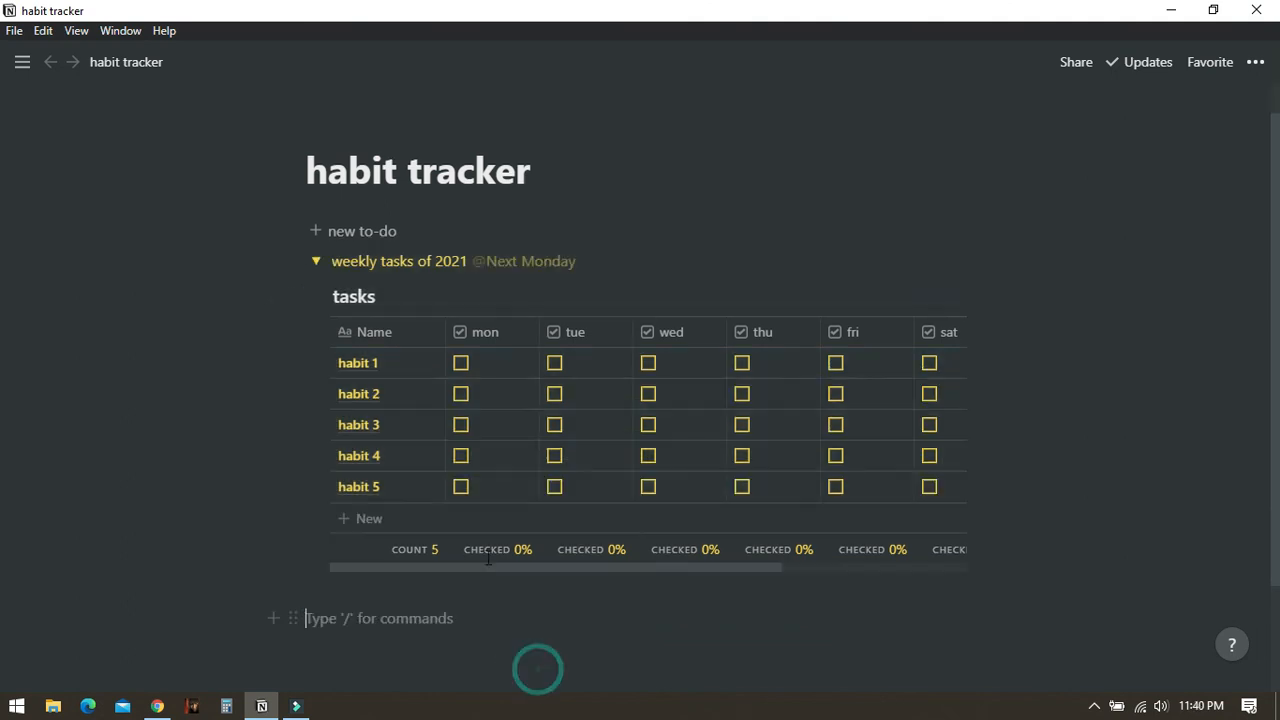
- Tick and then clear the mon checkbox for every habit row in the table
{"action": "left_click", "coordinate": [462, 364]}
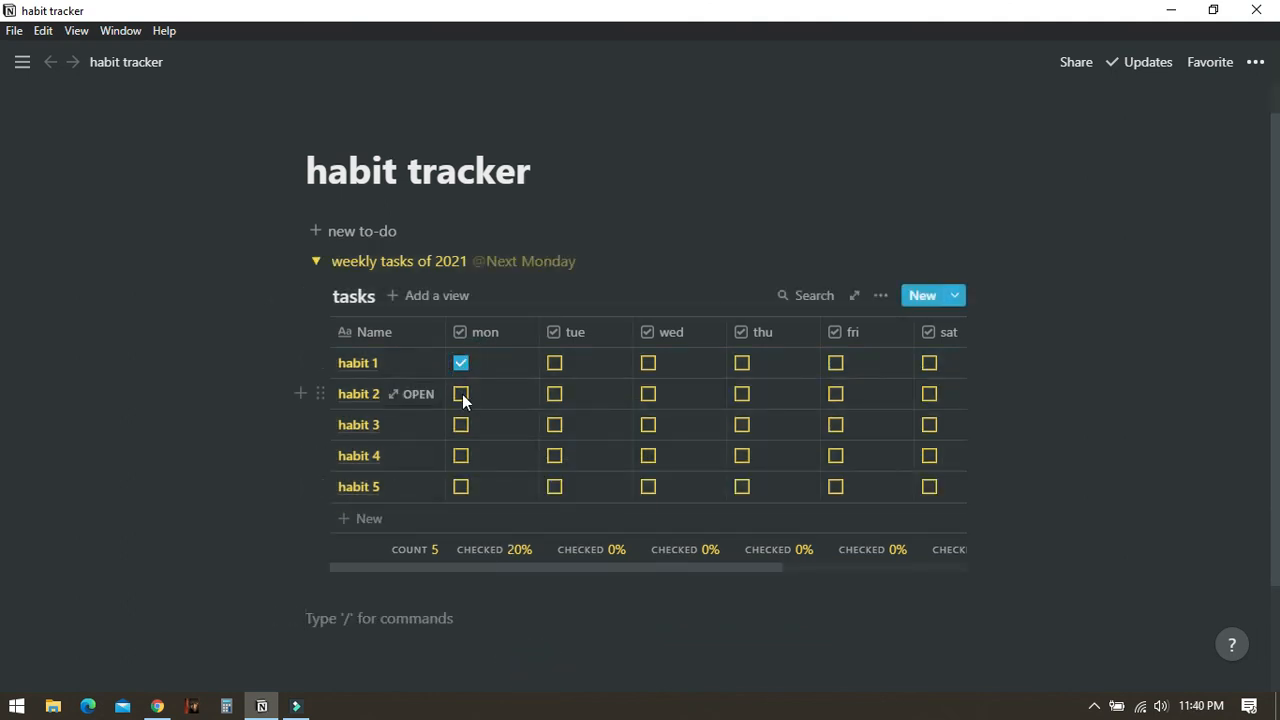
{"action": "left_click", "coordinate": [461, 394]}
{"action": "left_click", "coordinate": [463, 425]}
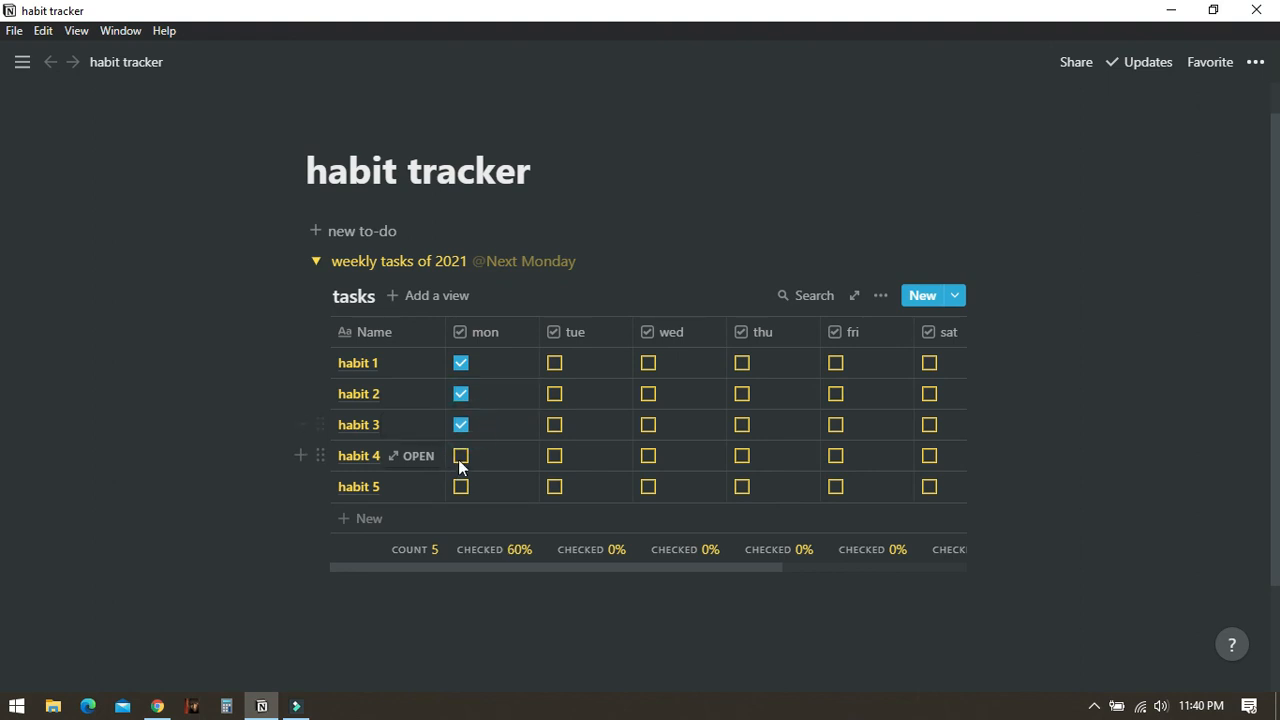
{"action": "left_click", "coordinate": [460, 486]}
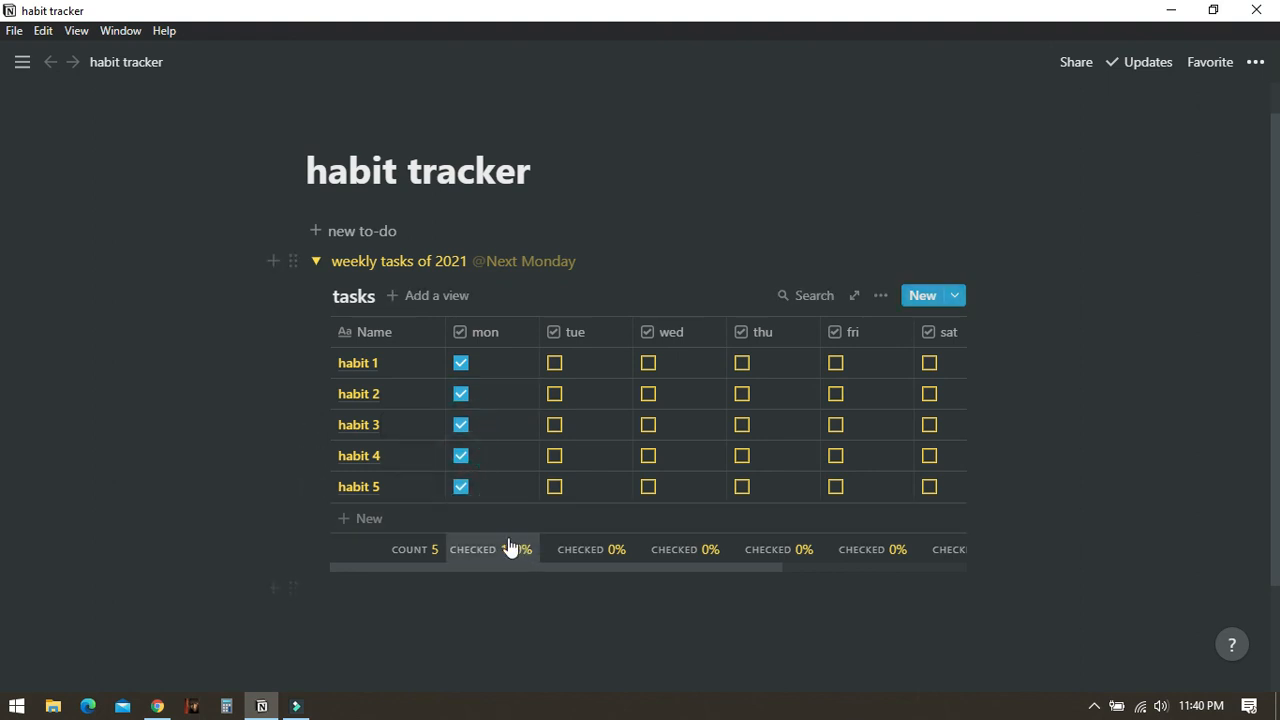
{"action": "left_click", "coordinate": [461, 485]}
{"action": "left_click", "coordinate": [460, 455]}
{"action": "left_click", "coordinate": [460, 425]}
{"action": "left_click", "coordinate": [461, 394]}
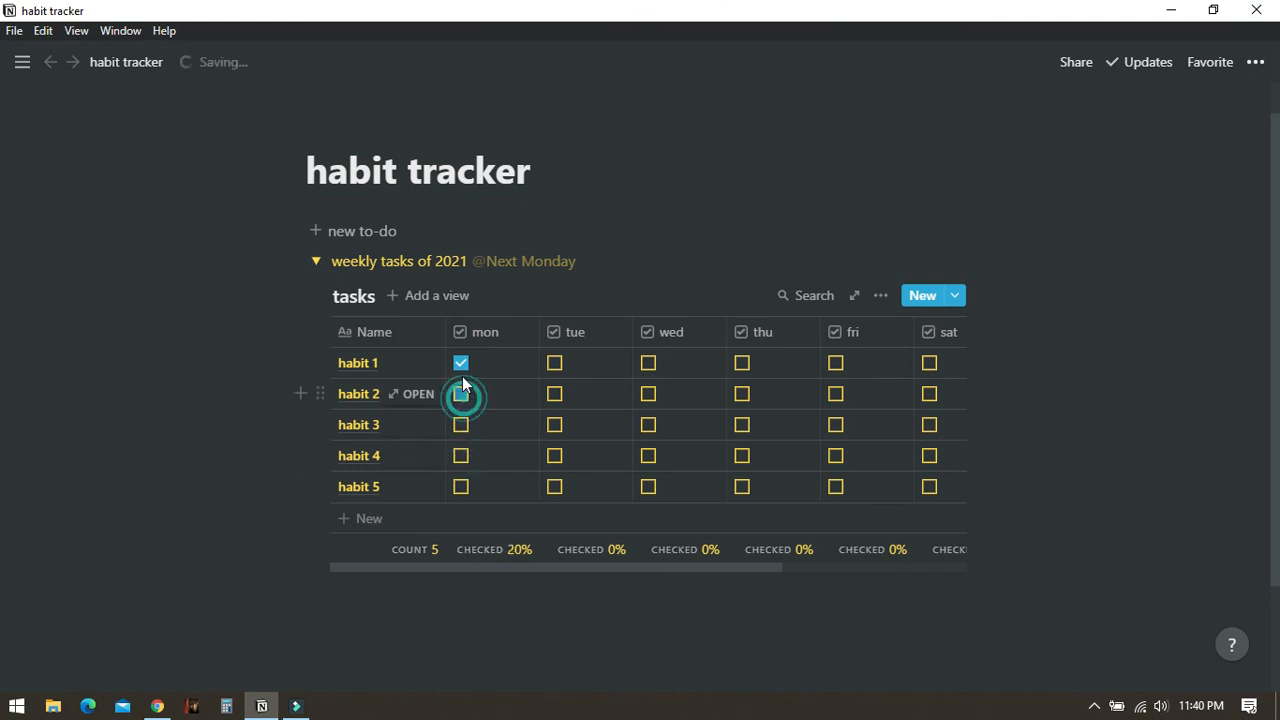
{"action": "left_click", "coordinate": [461, 363]}
- Collapse the toggle and add a page icon, choosing the blue check mark emoji
{"action": "left_click", "coordinate": [316, 262]}
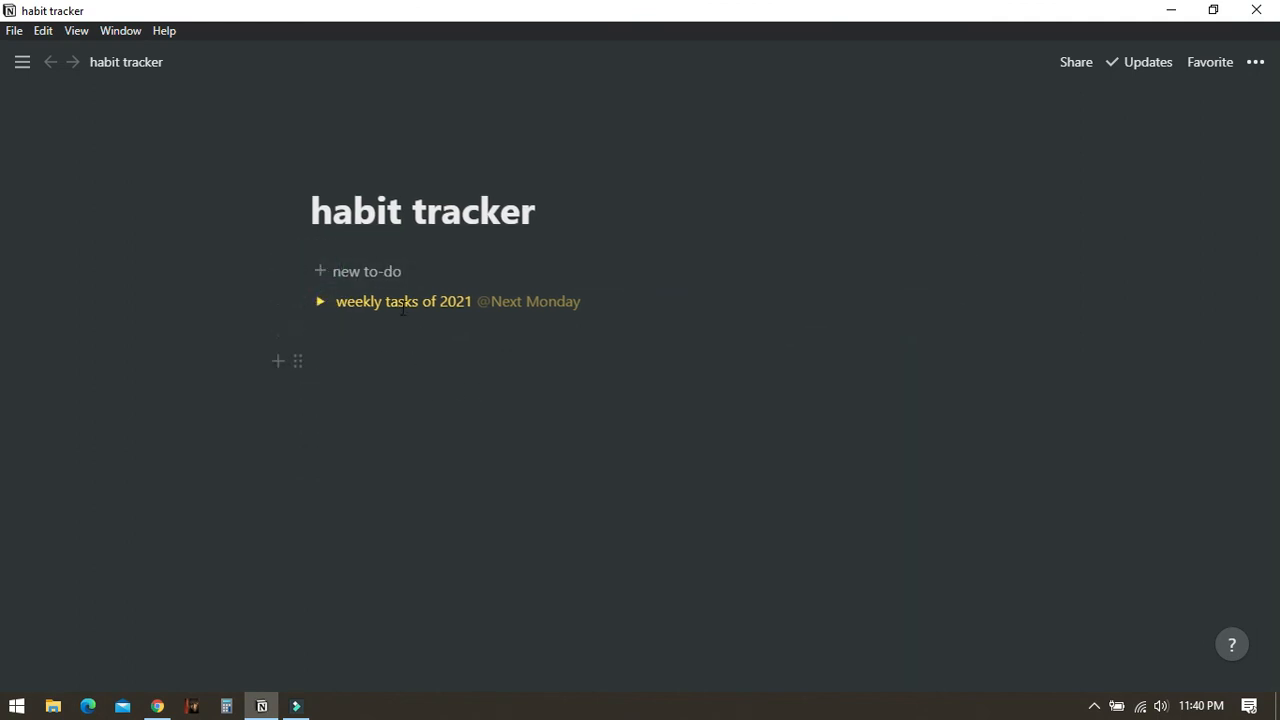
{"action": "left_click", "coordinate": [338, 172]}
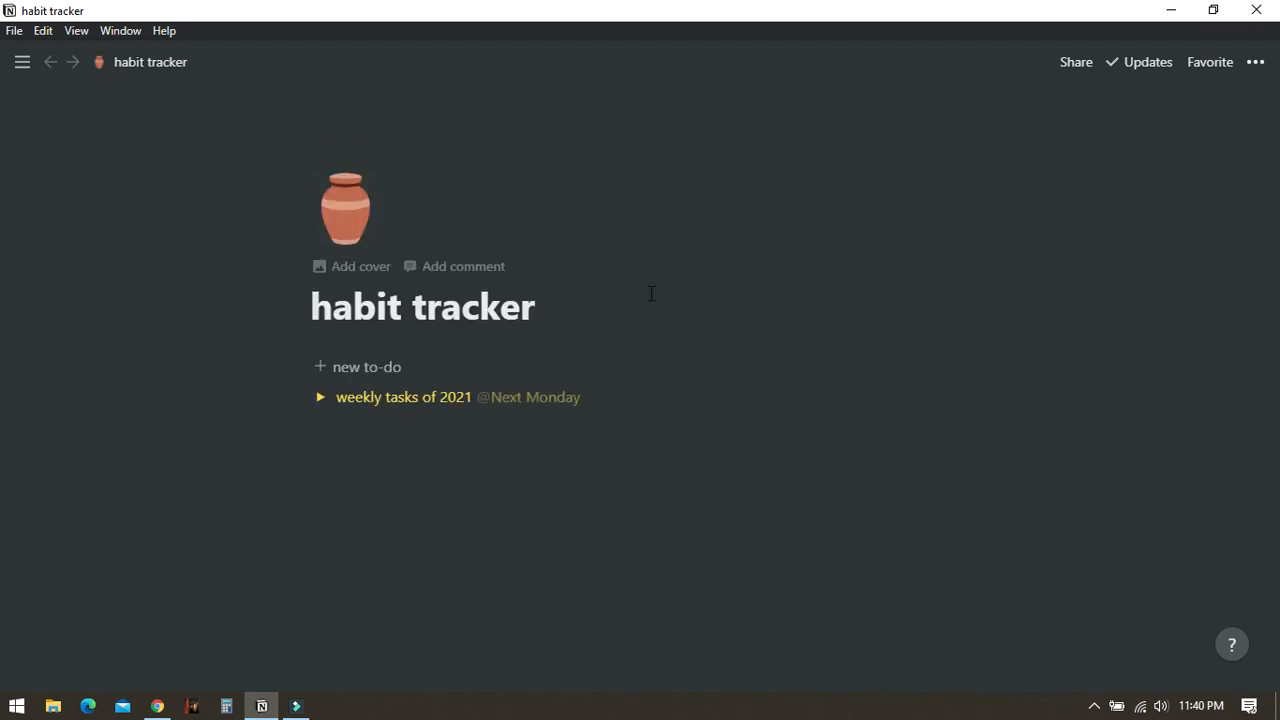
{"action": "left_click", "coordinate": [363, 229]}
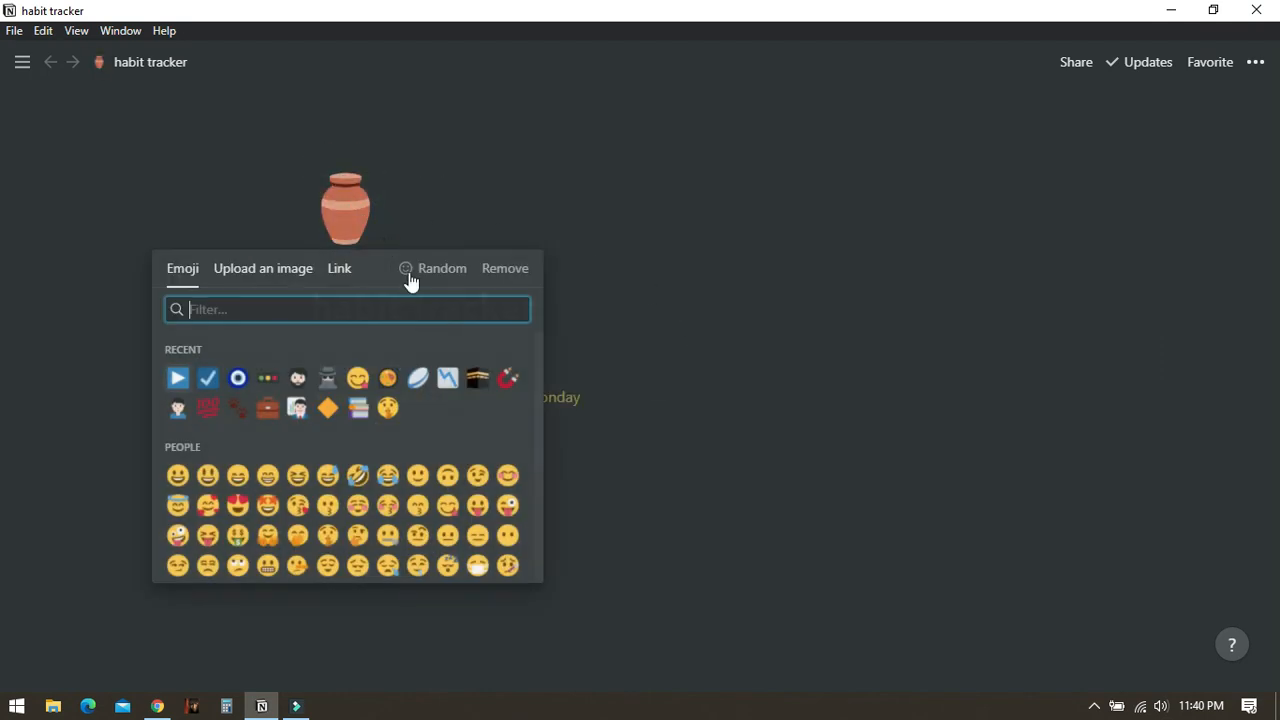
{"action": "left_click", "coordinate": [208, 379]}
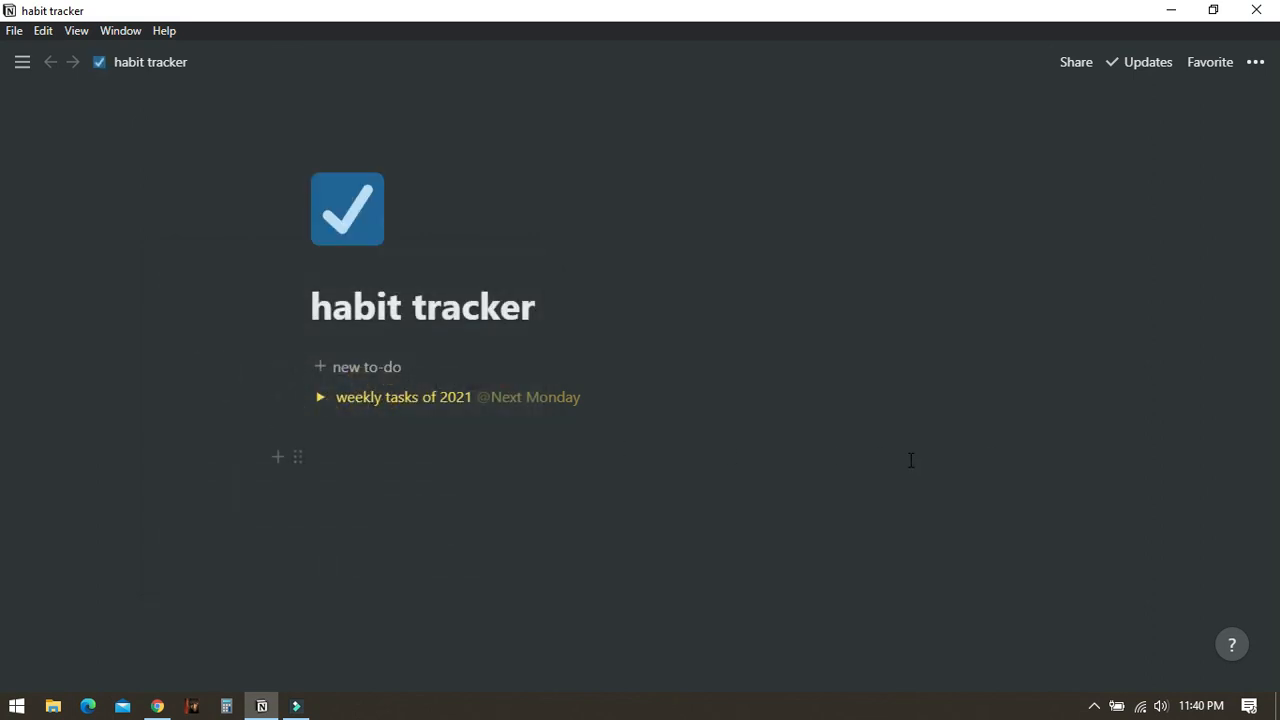
- Use the new to-do button to add another weekly tasks toggle
{"action": "left_click", "coordinate": [322, 369]}
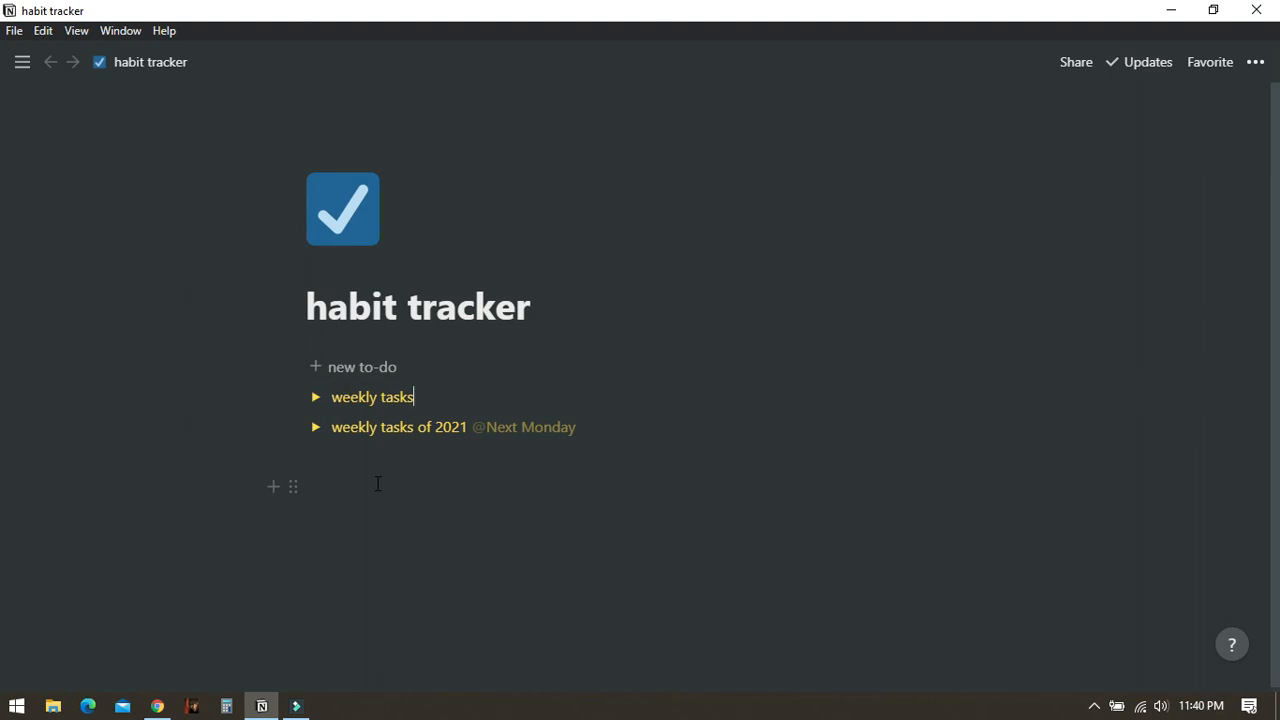
{"action": "left_click", "coordinate": [1092, 706]}
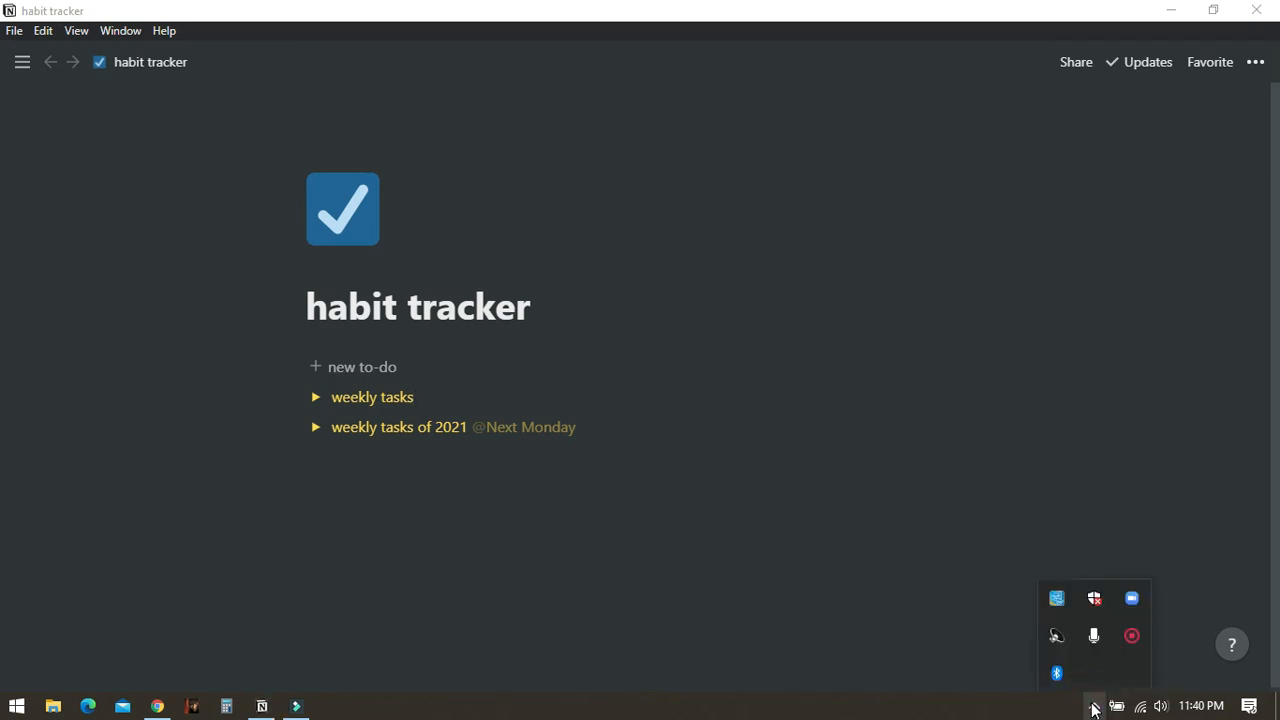
{"action": "left_click", "coordinate": [1092, 706]}
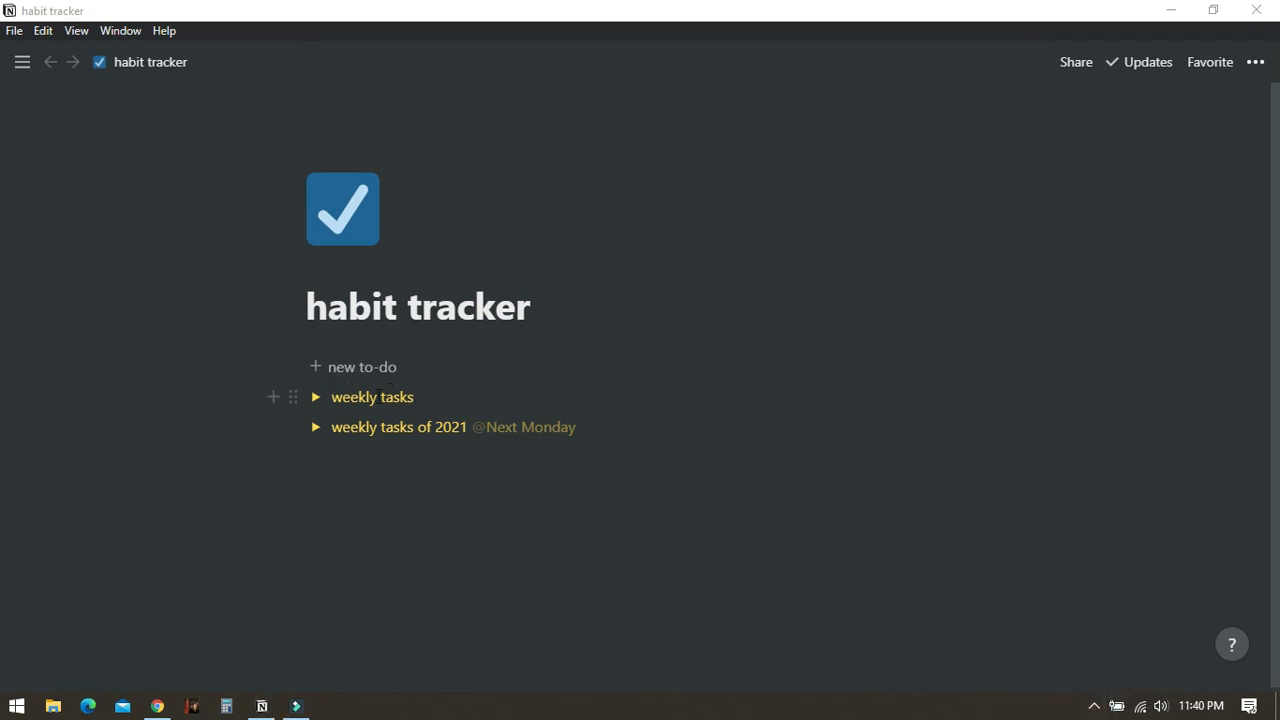
- Expand the new weekly tasks toggle to inspect its table, then collapse it
{"action": "left_click", "coordinate": [315, 405]}
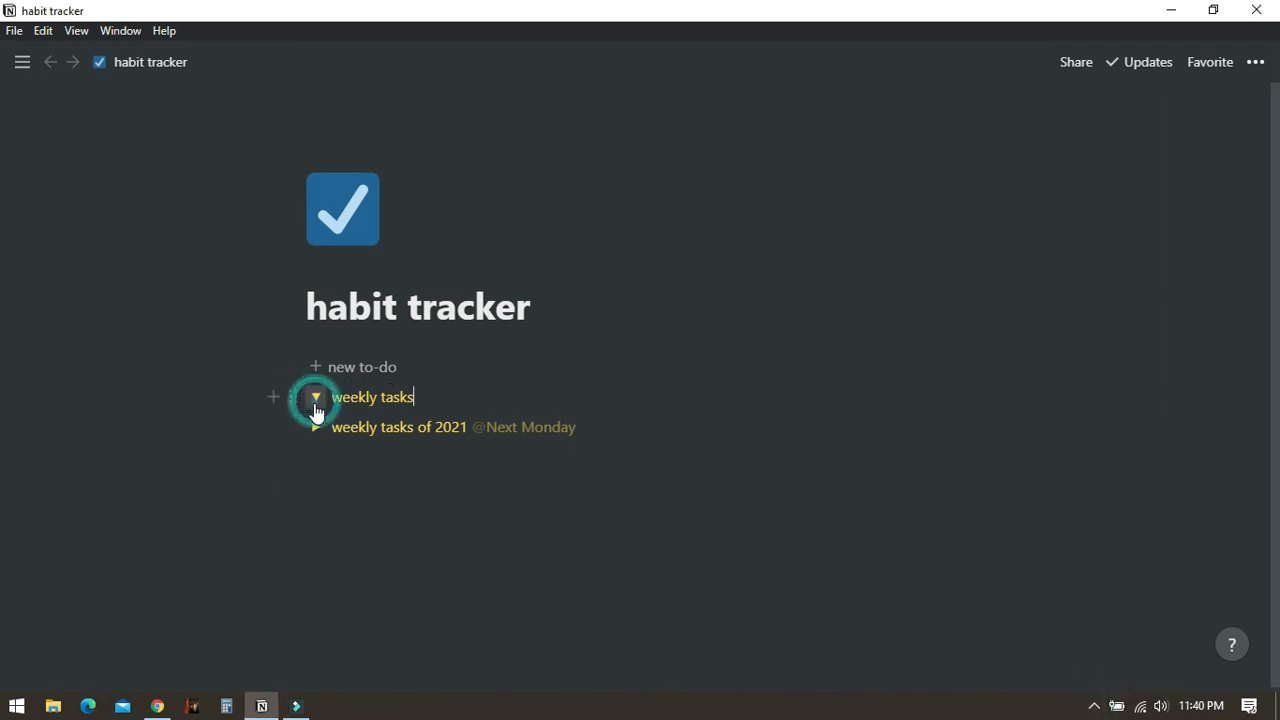
{"action": "scroll", "coordinate": [317, 410], "scroll_direction": "down", "scroll_amount": 2}
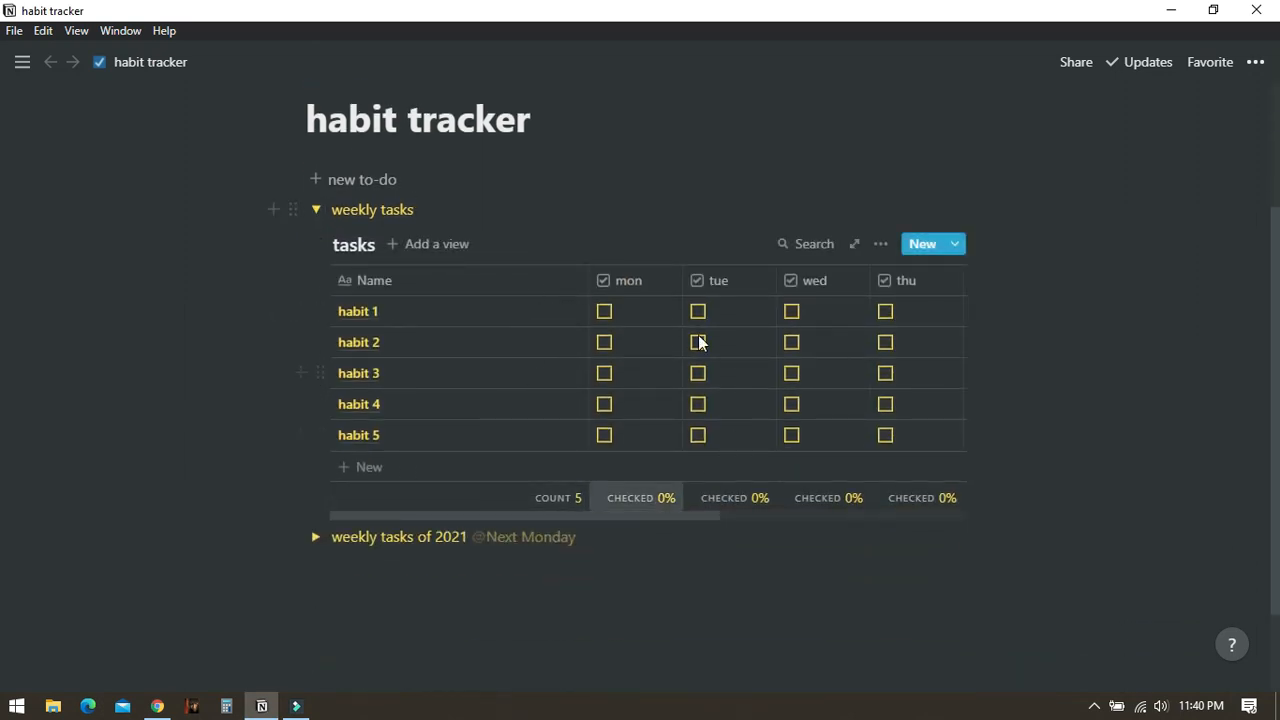
{"action": "left_click", "coordinate": [315, 209]}
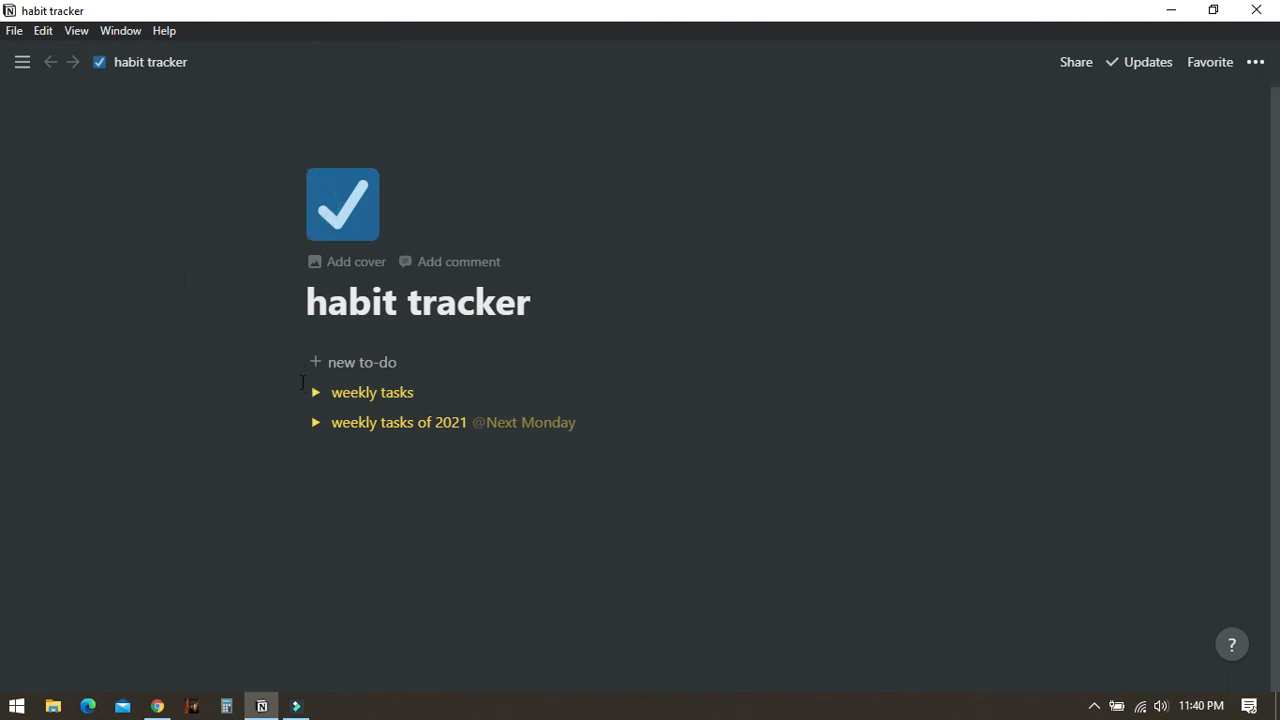
- Delete the weekly tasks toggle created by the button
{"action": "left_click", "coordinate": [296, 392]}
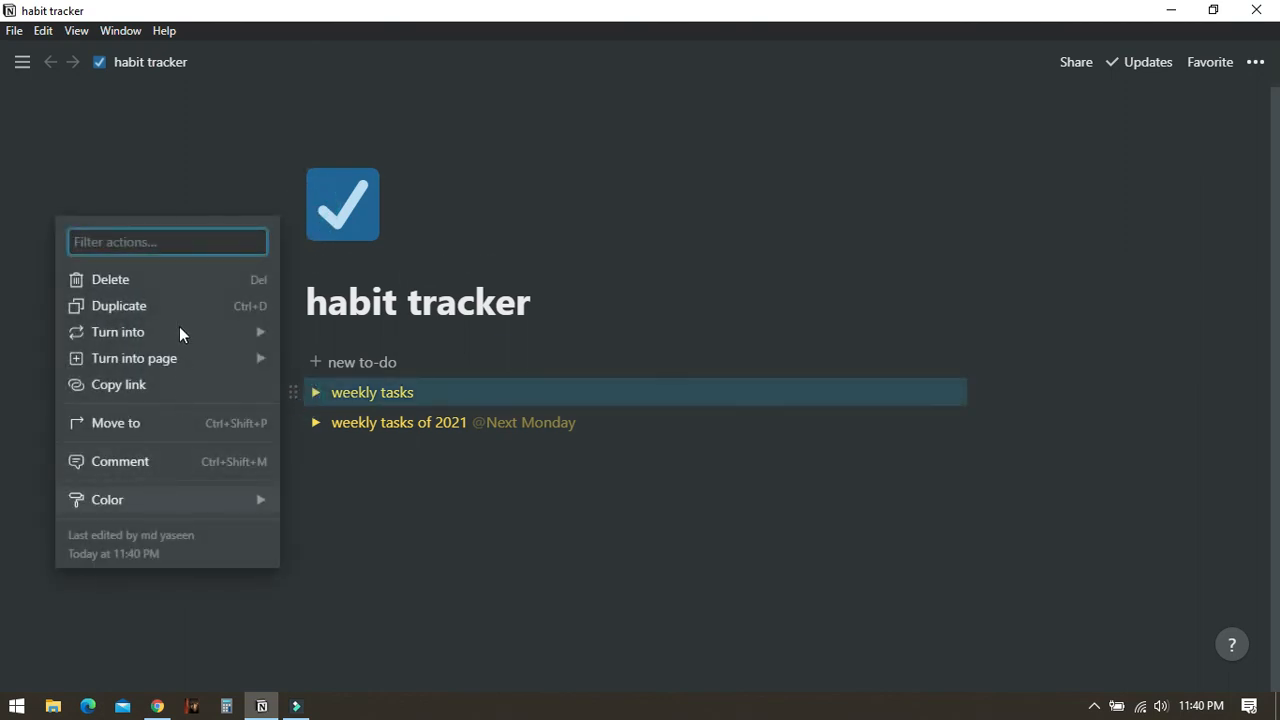
{"action": "left_click", "coordinate": [168, 280]}
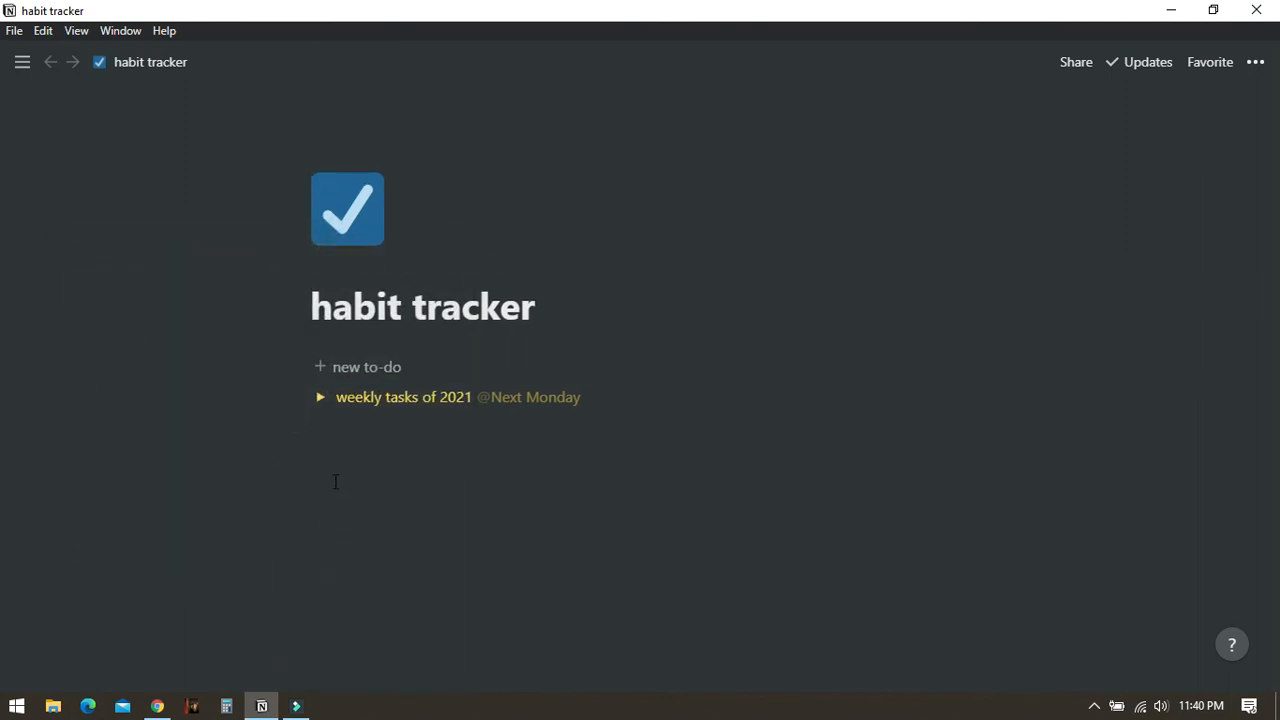
{"action": "left_click", "coordinate": [581, 540]}
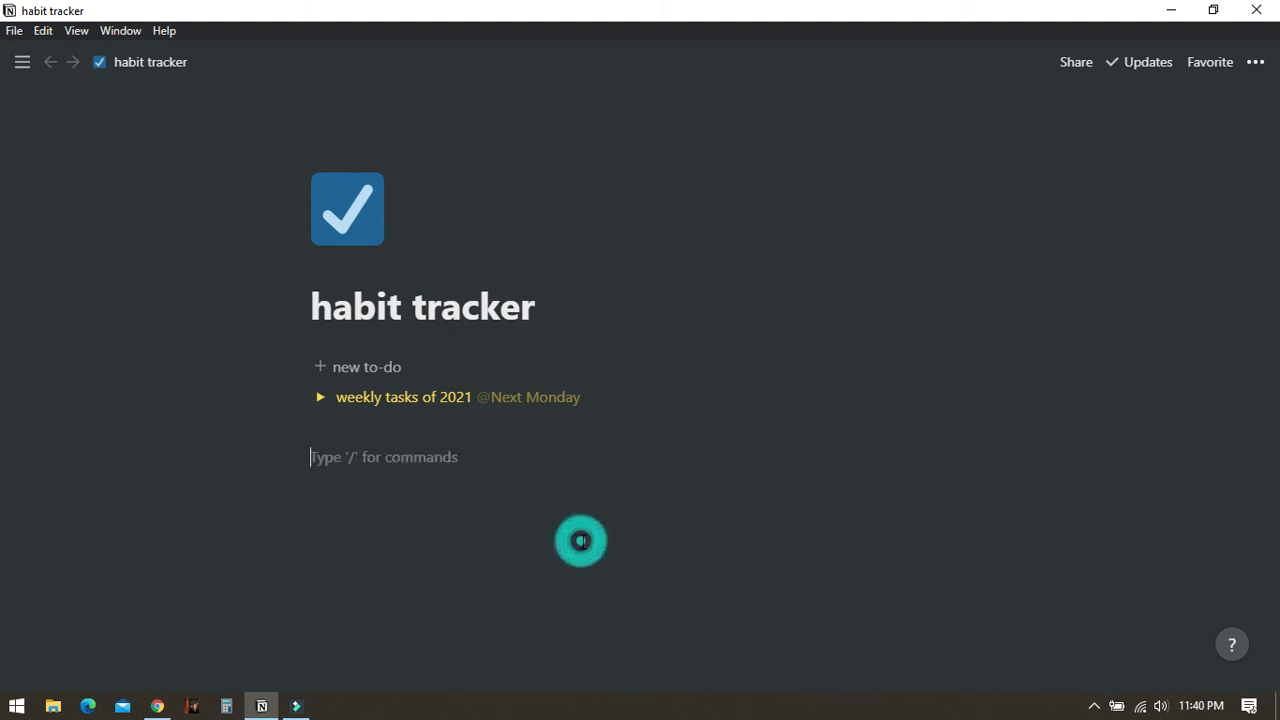